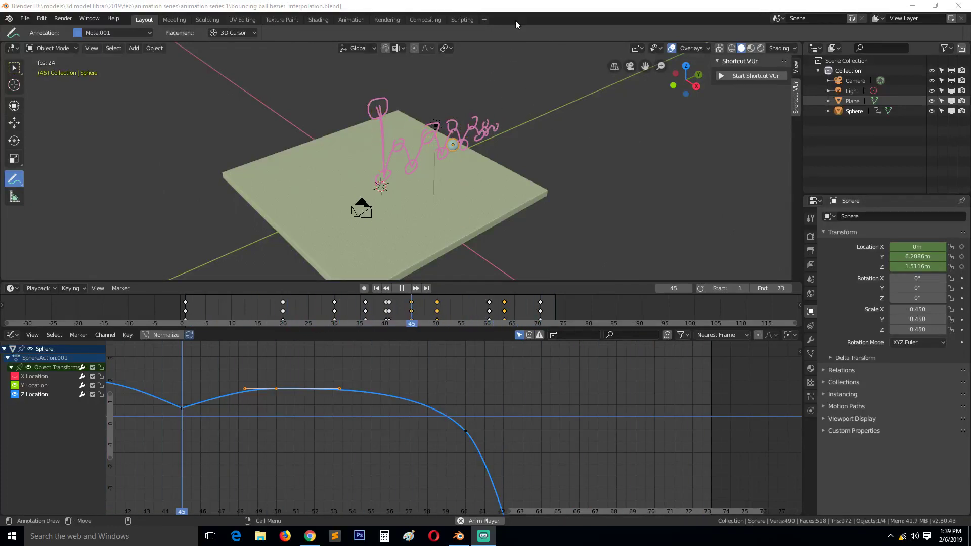
# Activate the Move tool and view the bouncing ball animation from a lower angle.
pyautogui.click(14, 122)
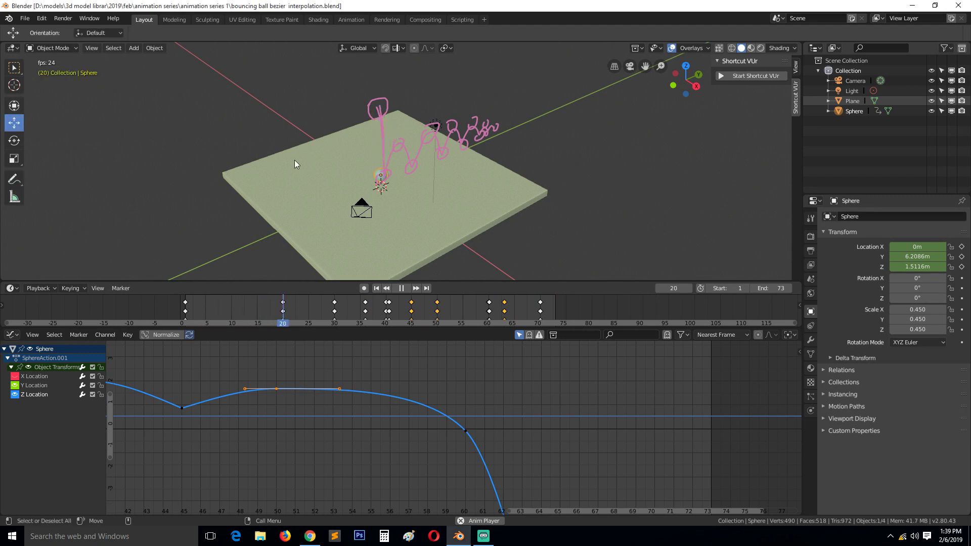
pyautogui.moveTo(294, 159); pyautogui.dragTo(269, 146, button='middle')
pyautogui.scroll(1, 386, 186)
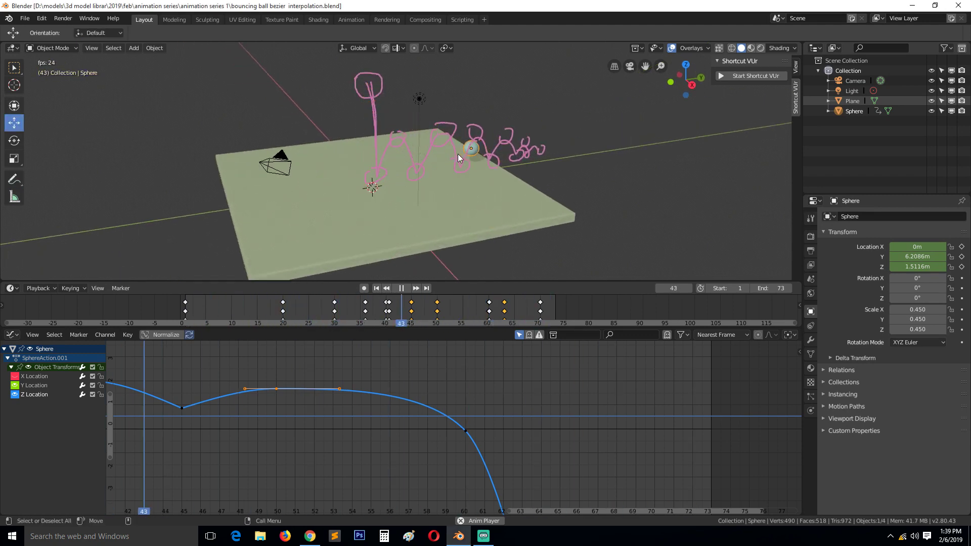
# Open the recent file fornite plane1.blend and turn off the viewport overlays.
pyautogui.click(29, 20)
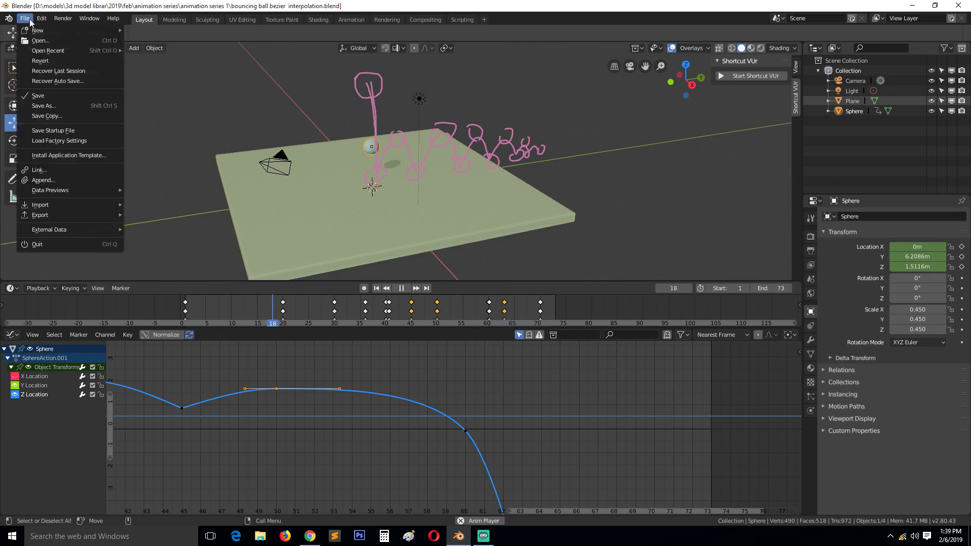
pyautogui.moveTo(71, 49)
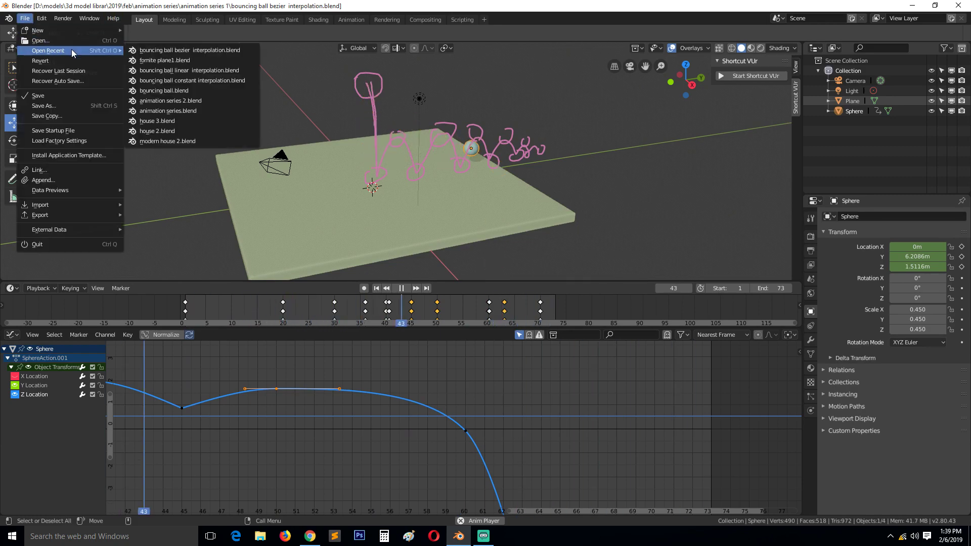
pyautogui.click(192, 57)
pyautogui.moveTo(275, 112); pyautogui.dragTo(292, 143, button='middle')
pyautogui.click(842, 31)
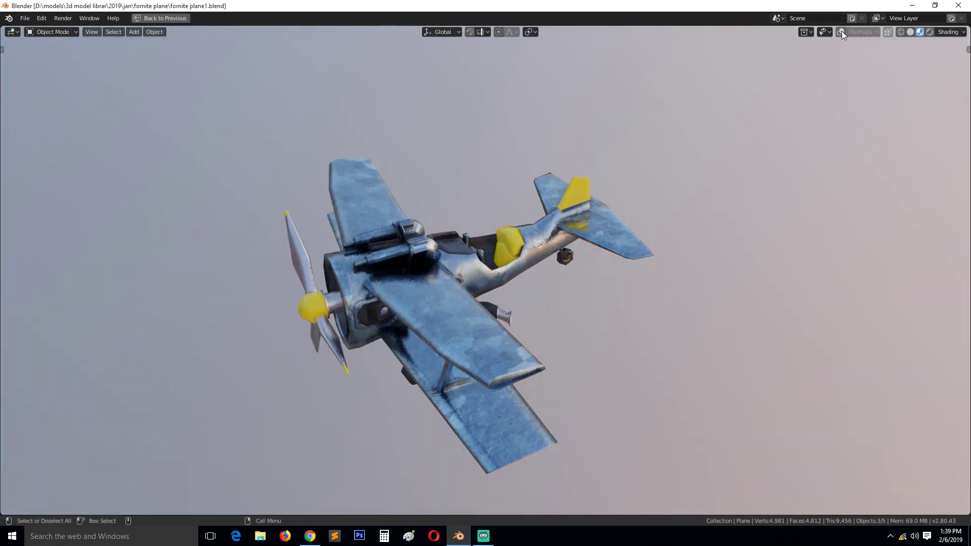
# Examine the textured biplane model from the side, front and above.
pyautogui.moveTo(842, 32); pyautogui.dragTo(716, 105, button='middle')
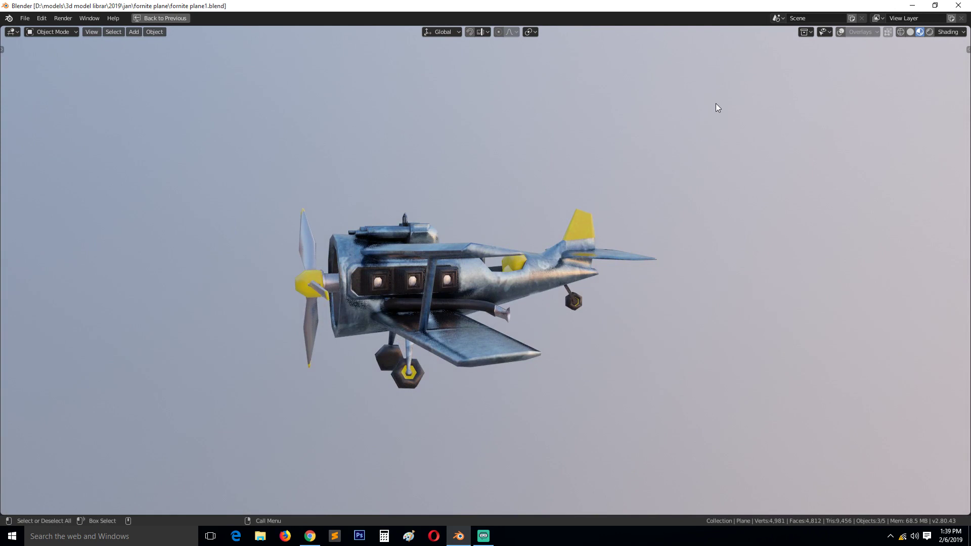
pyautogui.moveTo(715, 104); pyautogui.dragTo(735, 126, button='middle')
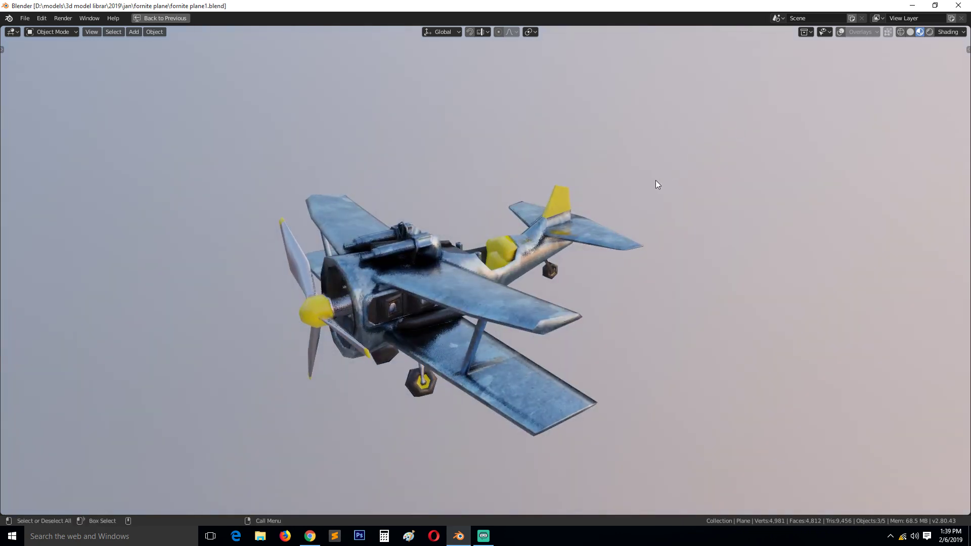
pyautogui.moveTo(654, 182); pyautogui.dragTo(645, 205, button='middle')
pyautogui.moveTo(637, 330); pyautogui.dragTo(564, 293, button='middle')
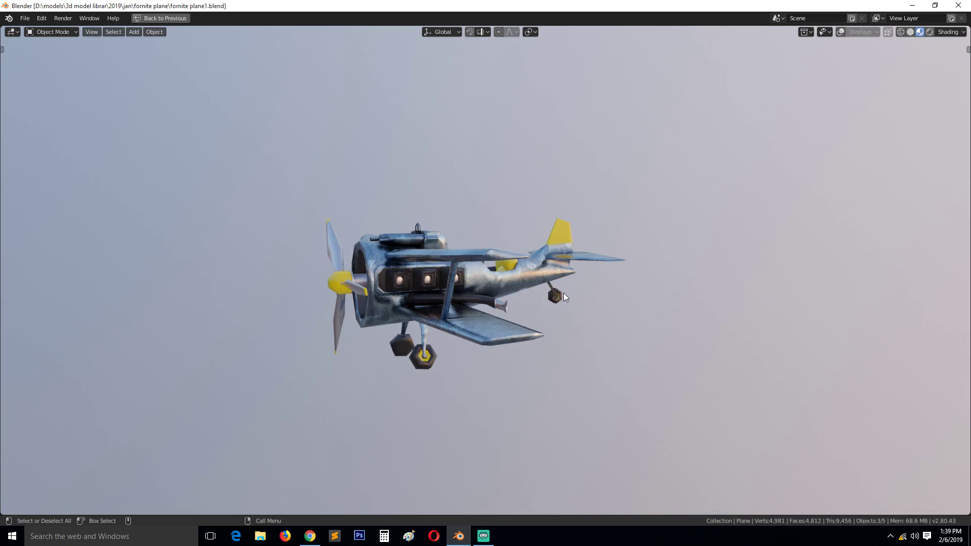
pyautogui.moveTo(460, 302); pyautogui.dragTo(124, 162, button='middle')
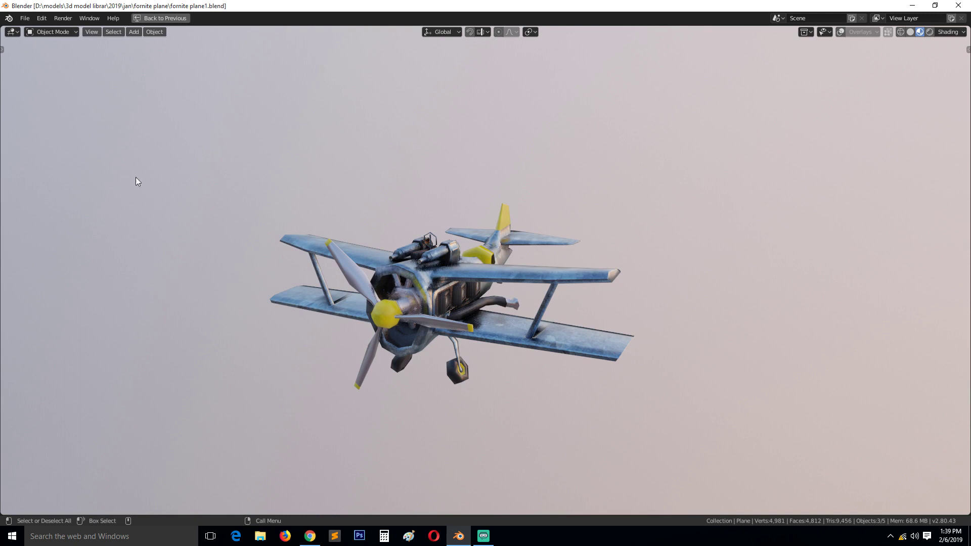
pyautogui.moveTo(181, 199)
pyautogui.mouseDown(button='middle')
pyautogui.moveTo(159, 177)
pyautogui.moveTo(182, 204)
pyautogui.moveTo(174, 195)
pyautogui.mouseUp(button='middle')
pyautogui.moveTo(73, 86); pyautogui.dragTo(68, 82, button='middle')
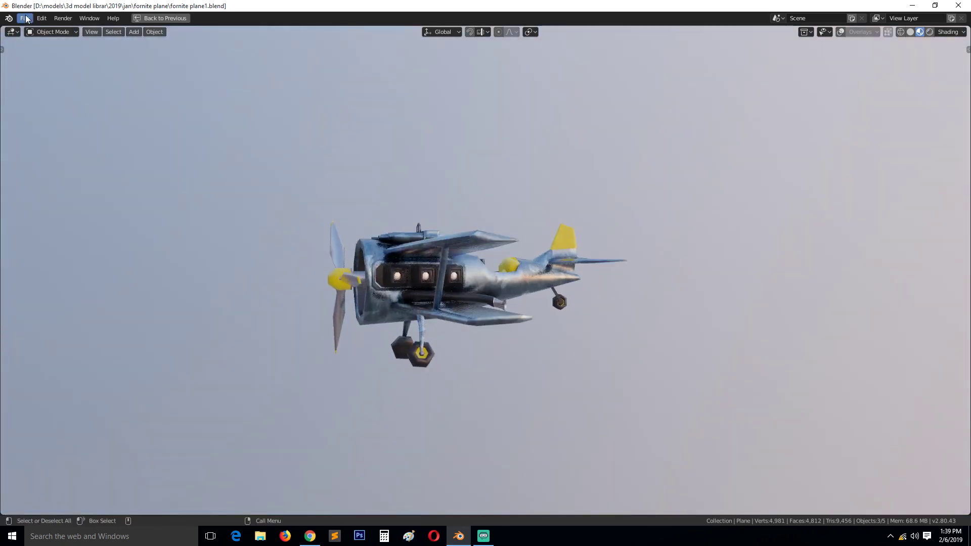
# Launch a second Blender window and bring up its file browser for opening a file.
pyautogui.rightClick(459, 535)
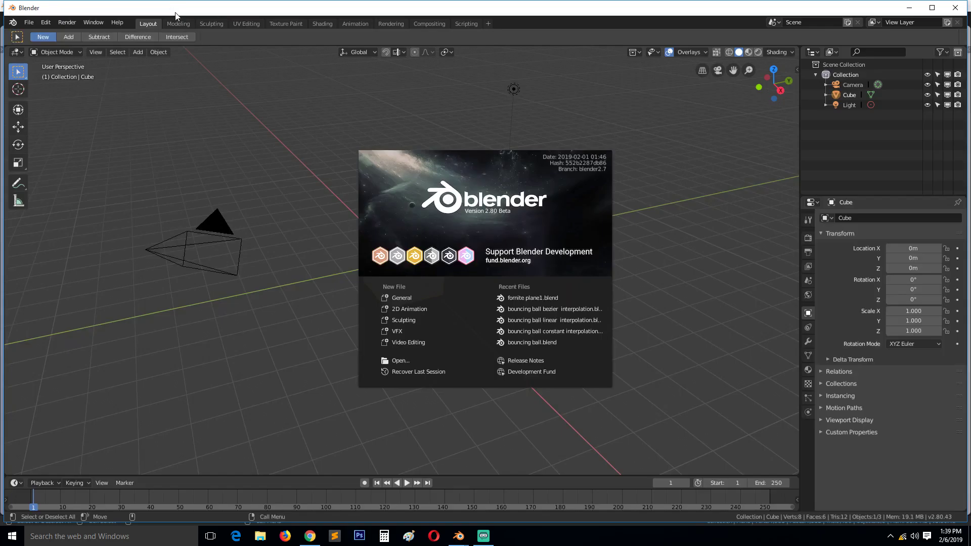
pyautogui.click(29, 21)
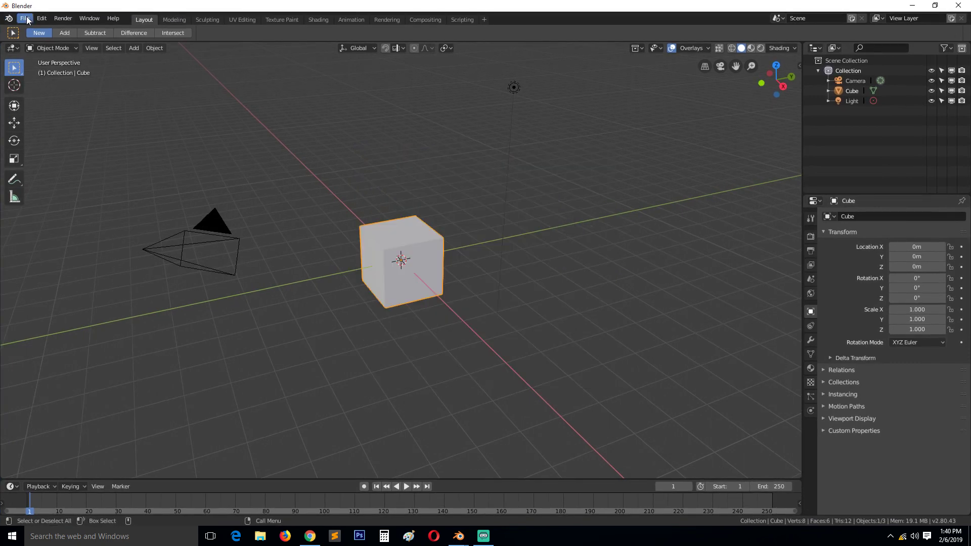
pyautogui.click(26, 19)
pyautogui.moveTo(49, 47)
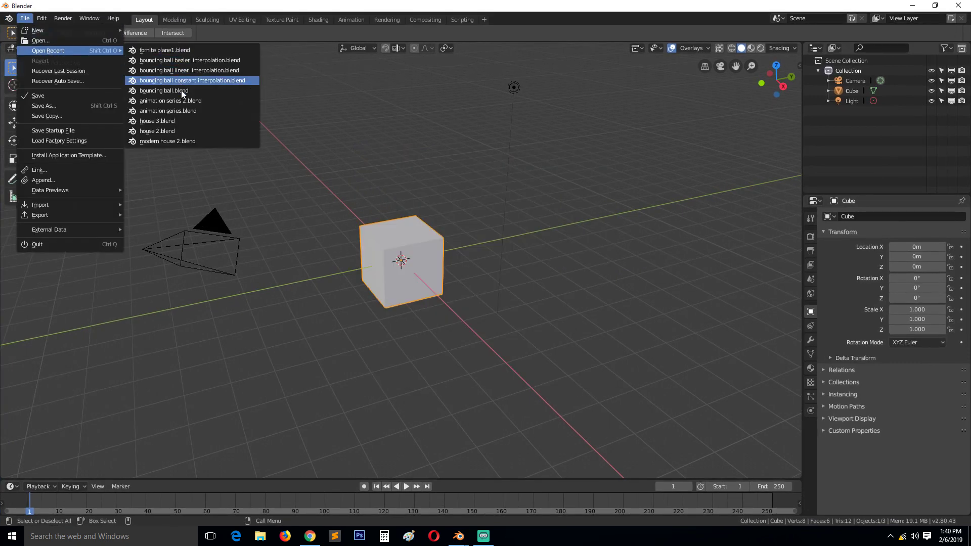
pyautogui.click(53, 41)
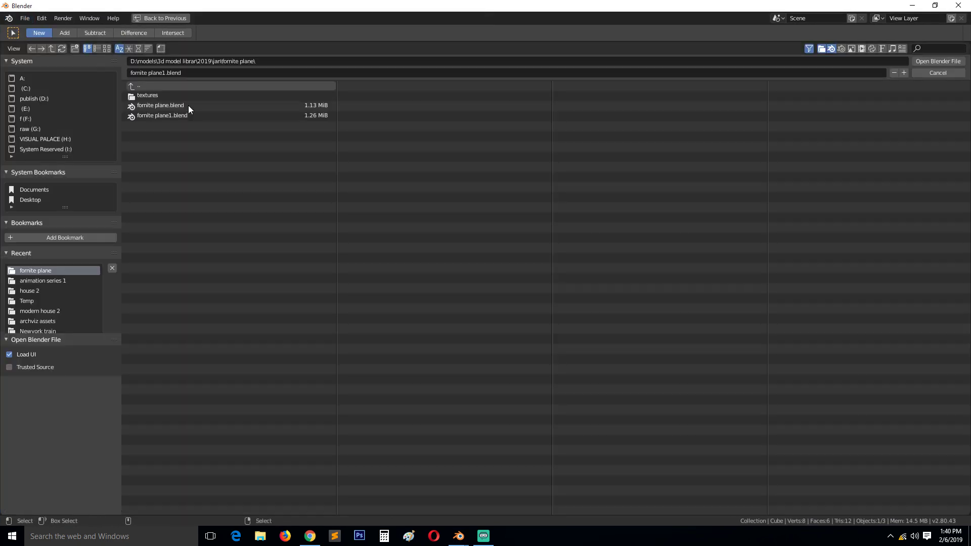
# Sort the file browser by modification time and look through the jan folder inside 2019.
pyautogui.click(164, 88)
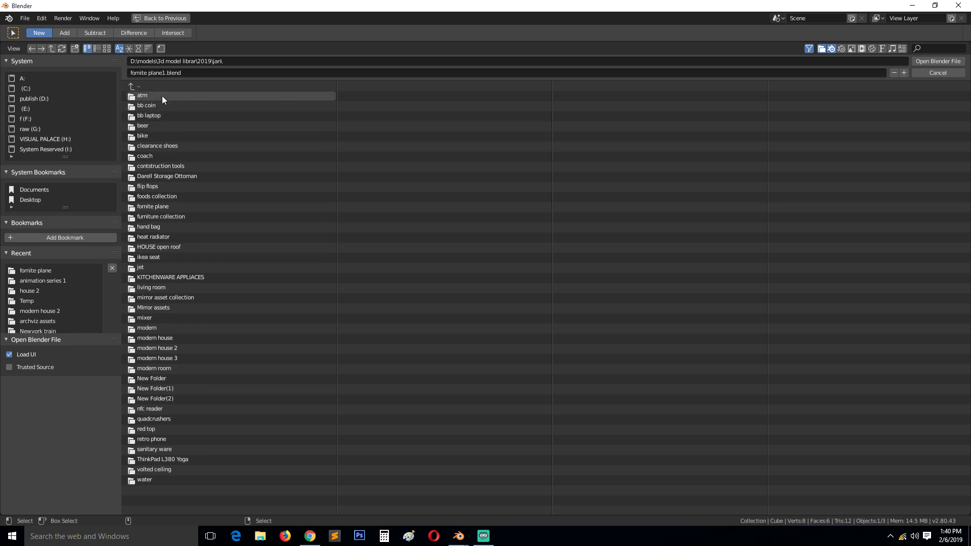
pyautogui.click(138, 49)
pyautogui.click(142, 85)
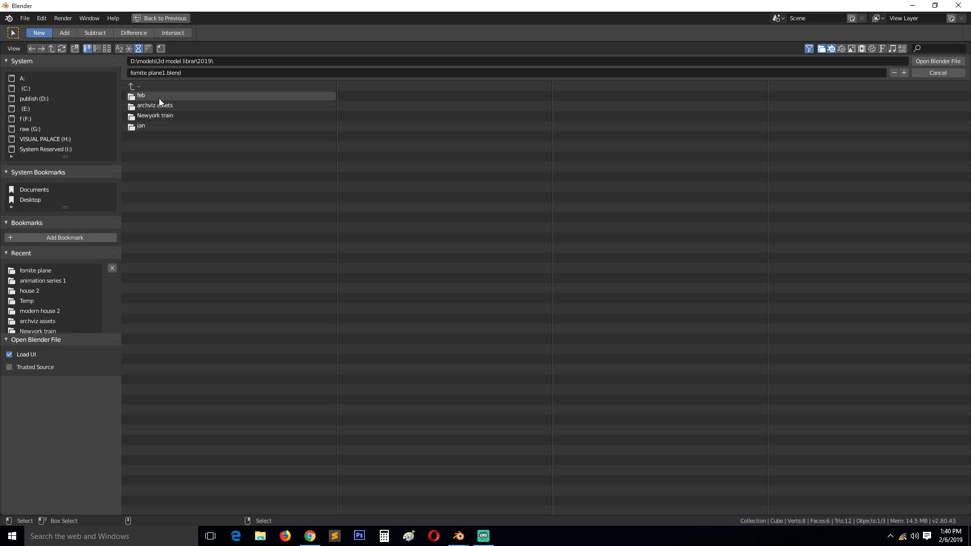
pyautogui.click(156, 122)
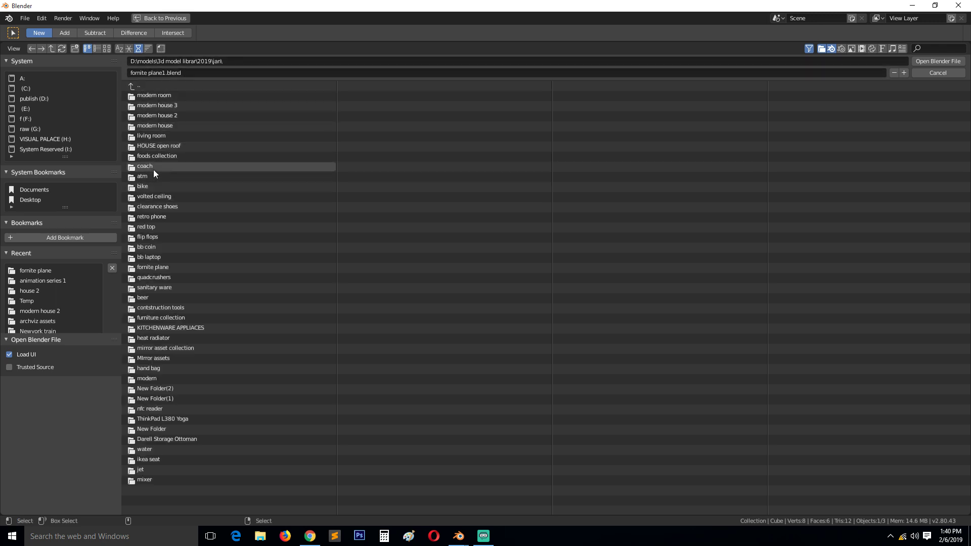
pyautogui.click(135, 85)
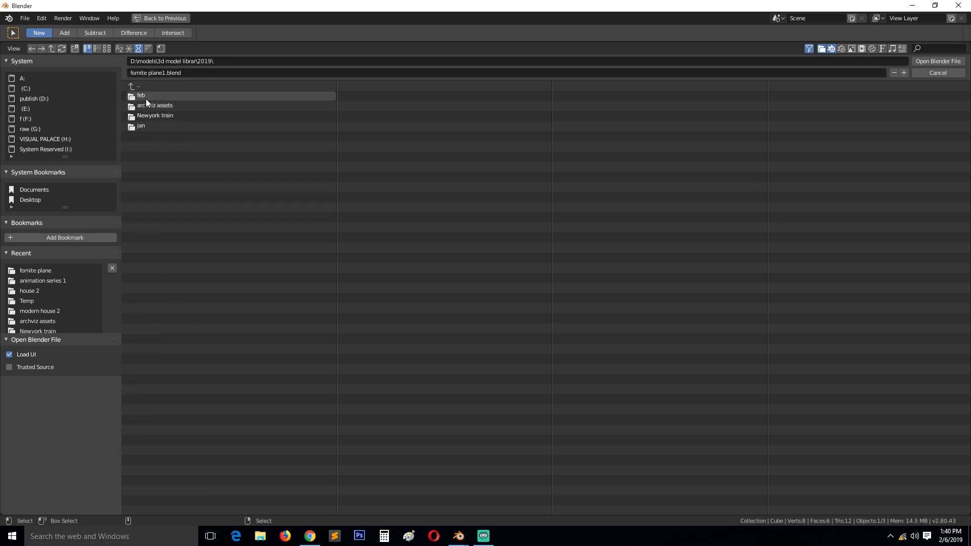
# Open vikings boat.blend from the vikings boat folder inside feb.
pyautogui.click(145, 96)
pyautogui.click(153, 126)
pyautogui.click(166, 94)
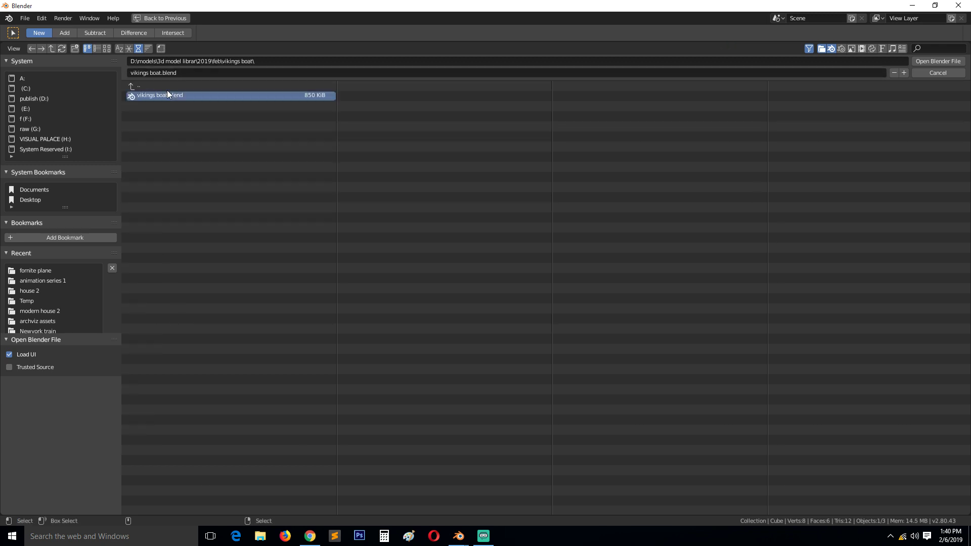
pyautogui.press('Return')
# Show the Viking boat in LookDev shading and view it lengthwise from above the hull.
pyautogui.moveTo(232, 132)
pyautogui.mouseDown(button='middle')
pyautogui.moveTo(332, 138)
pyautogui.moveTo(321, 146)
pyautogui.mouseUp(button='middle')
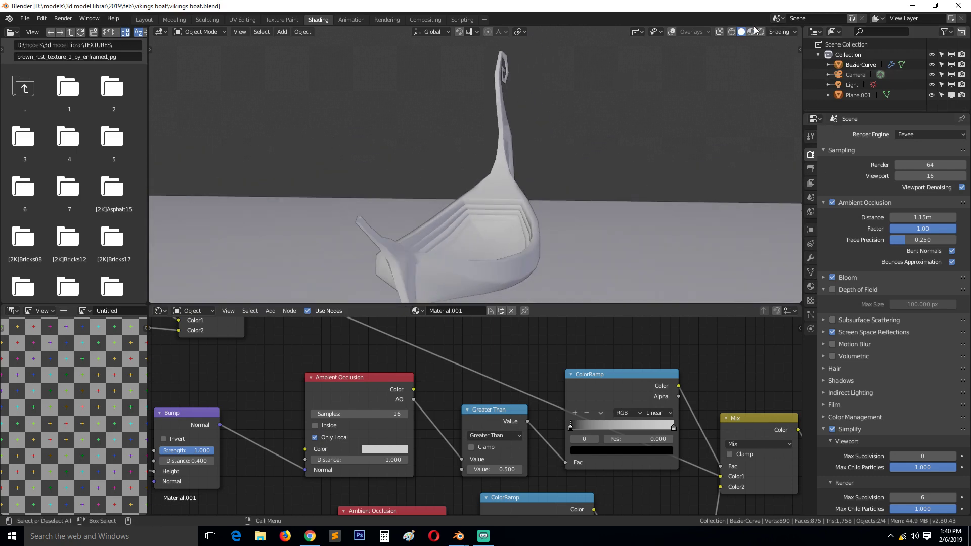
pyautogui.press('z')
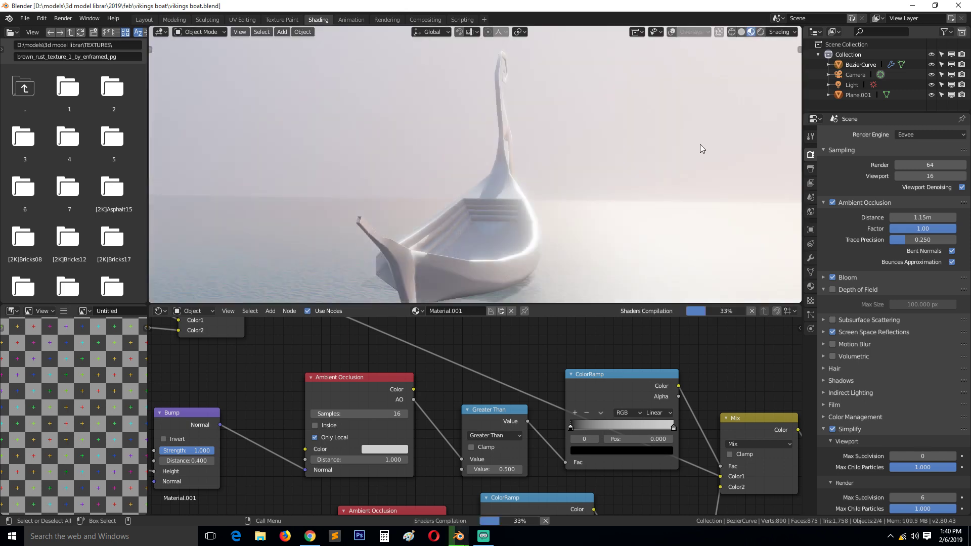
pyautogui.moveTo(700, 145)
pyautogui.mouseDown(button='middle')
pyautogui.moveTo(684, 175)
pyautogui.moveTo(651, 151)
pyautogui.mouseUp(button='middle')
pyautogui.moveTo(587, 175)
pyautogui.mouseDown(button='middle')
pyautogui.moveTo(607, 209)
pyautogui.moveTo(636, 185)
pyautogui.moveTo(590, 215)
pyautogui.moveTo(589, 183)
pyautogui.moveTo(613, 198)
pyautogui.moveTo(559, 114)
pyautogui.moveTo(559, 91)
pyautogui.moveTo(577, 154)
pyautogui.moveTo(536, 147)
pyautogui.moveTo(569, 150)
pyautogui.moveTo(623, 132)
pyautogui.moveTo(572, 180)
pyautogui.moveTo(496, 159)
pyautogui.moveTo(670, 172)
pyautogui.moveTo(597, 174)
pyautogui.mouseUp(button='middle')
# Switch to a maximized File Explorer and go to the 2018 folder inside 3d model librar.
pyautogui.click(34, 20)
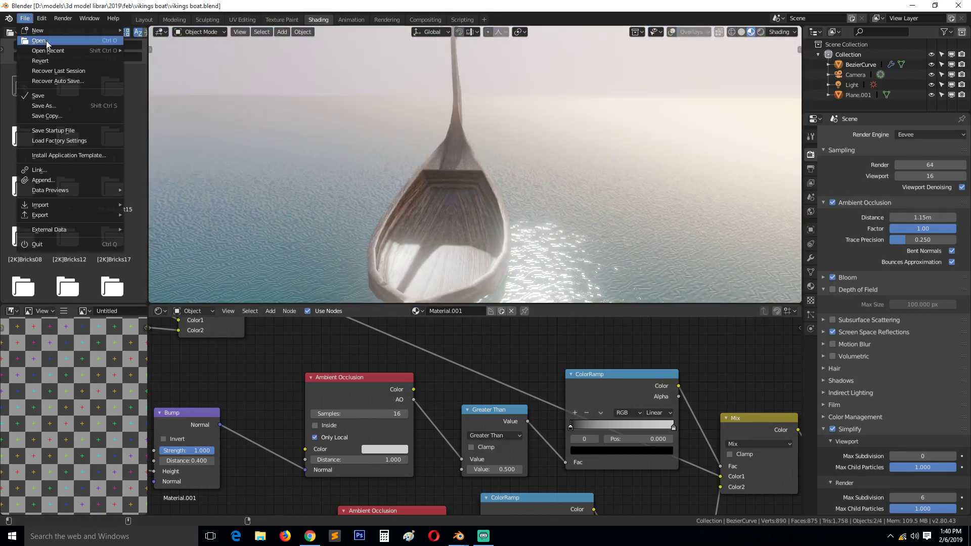
pyautogui.click(268, 539)
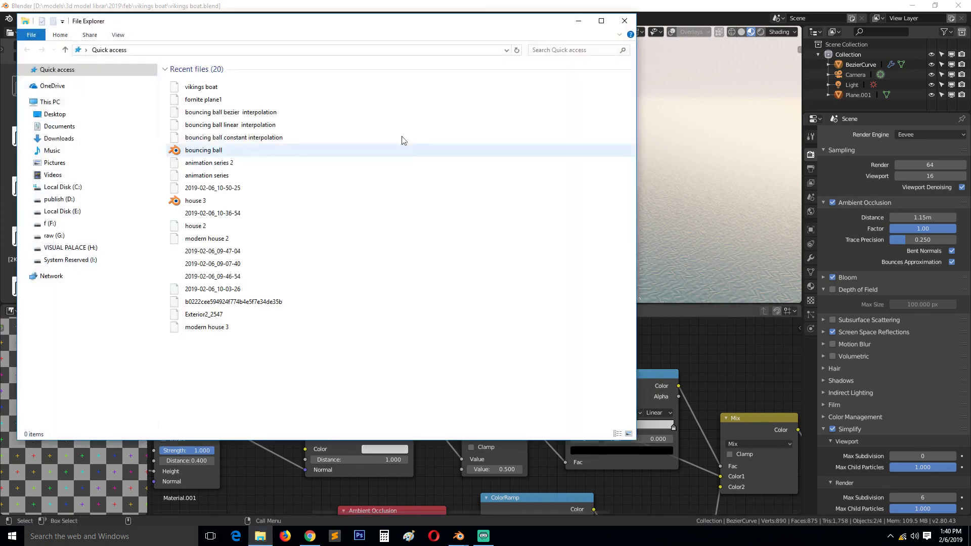
pyautogui.doubleClick(425, 28)
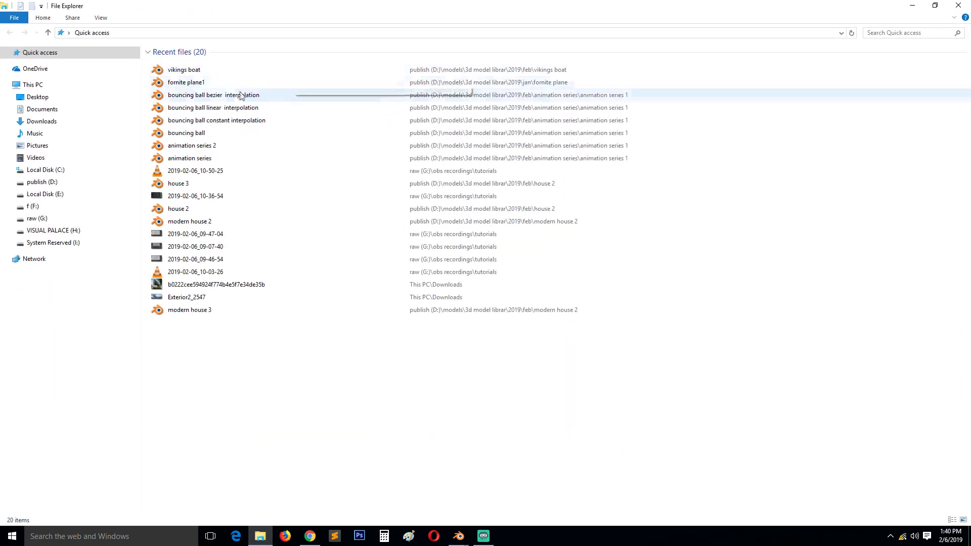
pyautogui.rightClick(213, 94)
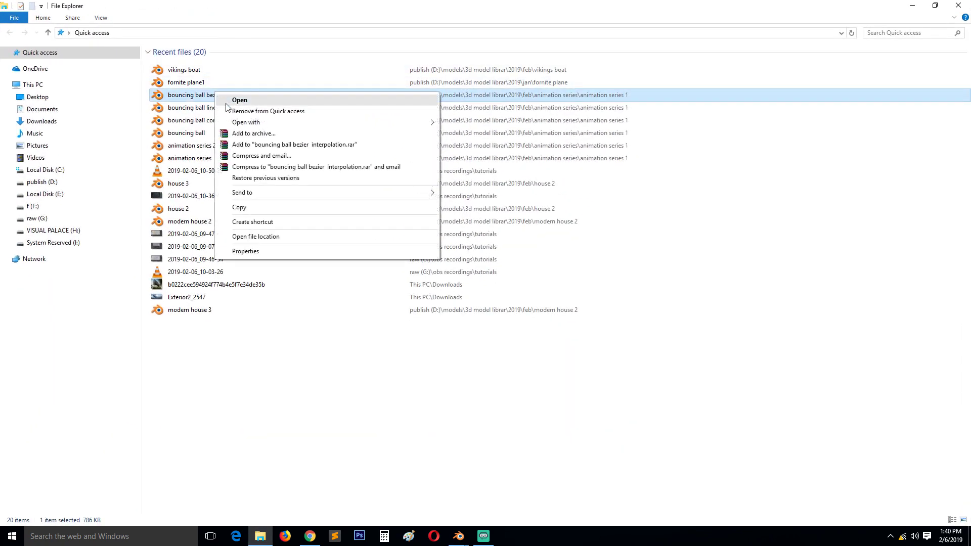
pyautogui.click(433, 235)
pyautogui.click(240, 33)
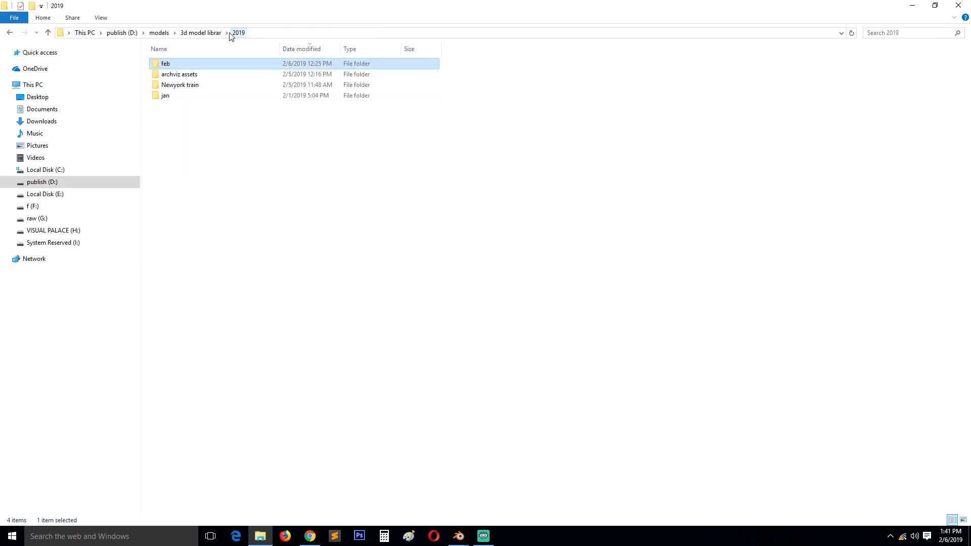
pyautogui.click(209, 33)
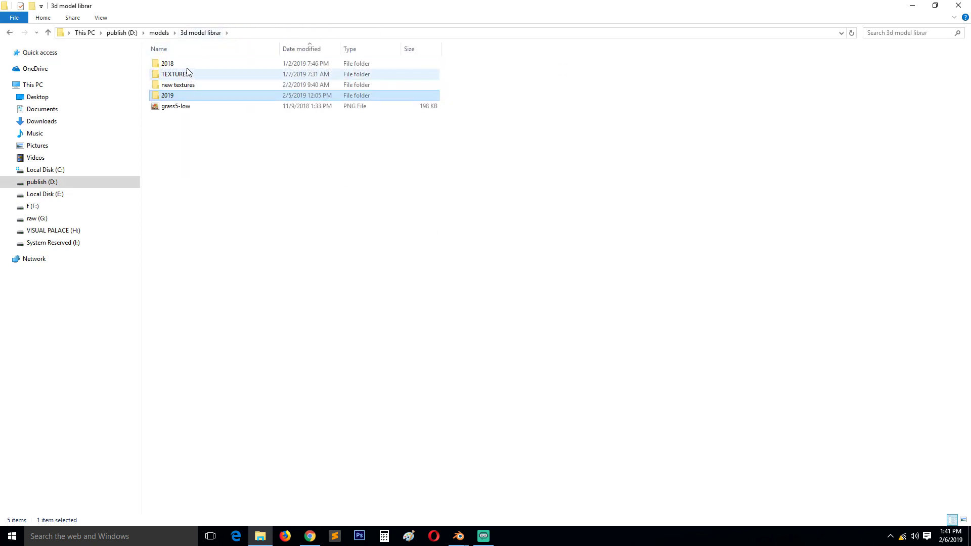
pyautogui.doubleClick(186, 64)
# Search the 2018 folder for "boat", and open and close boat1.blend from the boat folder found there.
pyautogui.click(904, 33)
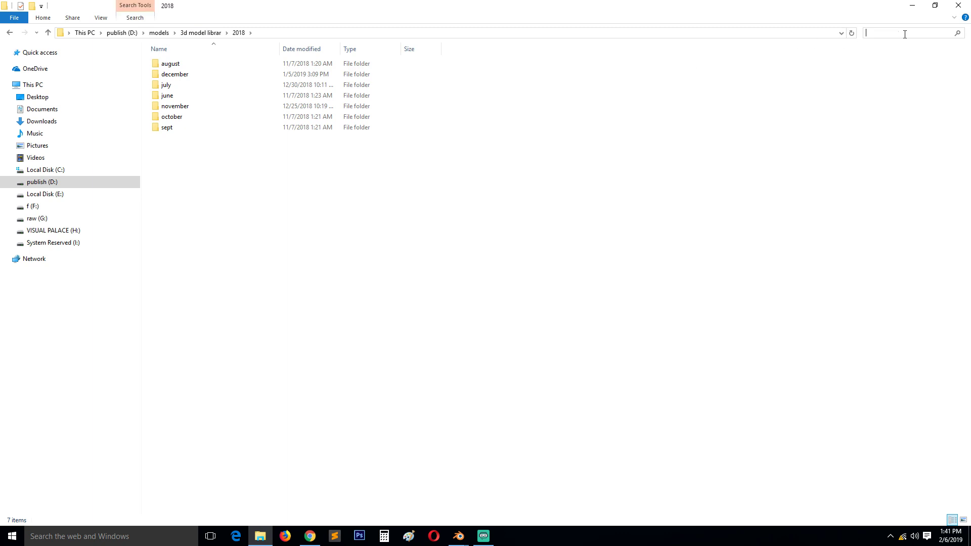
pyautogui.write('boat')
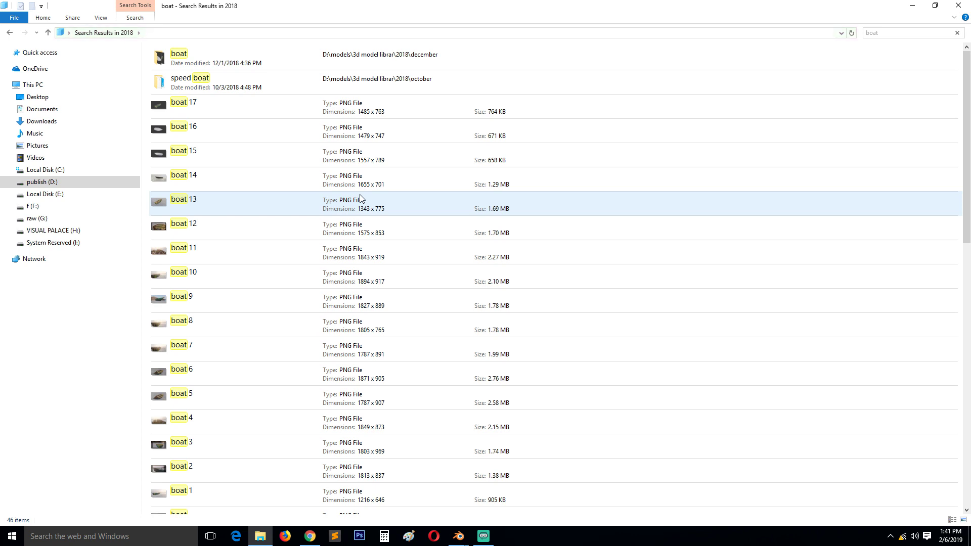
pyautogui.doubleClick(313, 57)
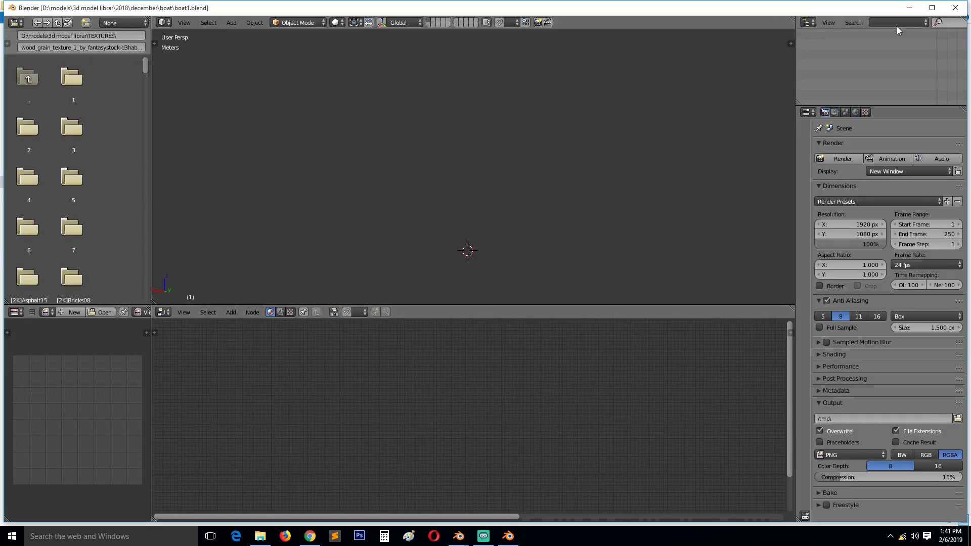
pyautogui.click(955, 7)
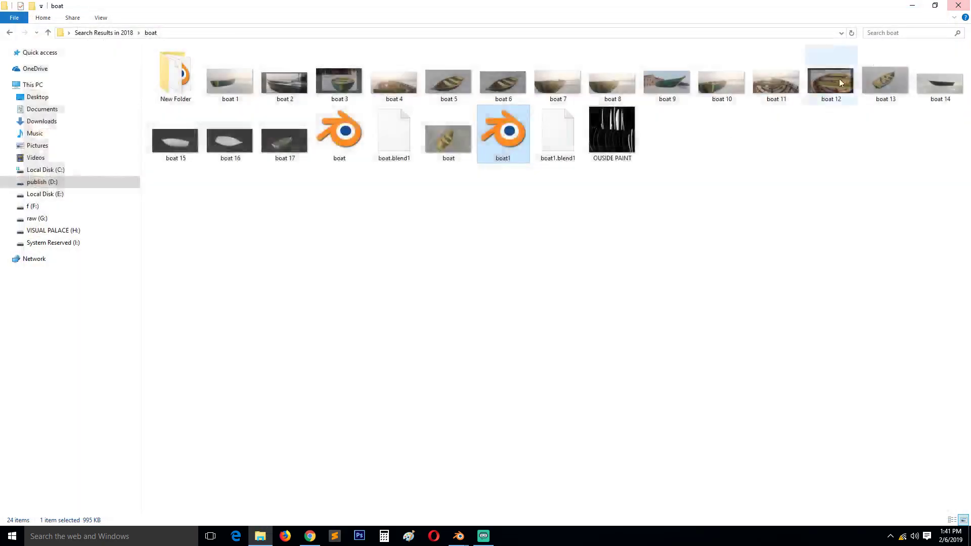
# Bring back the Viking boat's Blender window as a smaller window with the boat folder's files still reachable behind it.
pyautogui.click(461, 533)
pyautogui.rightClick(462, 533)
pyautogui.click(461, 539)
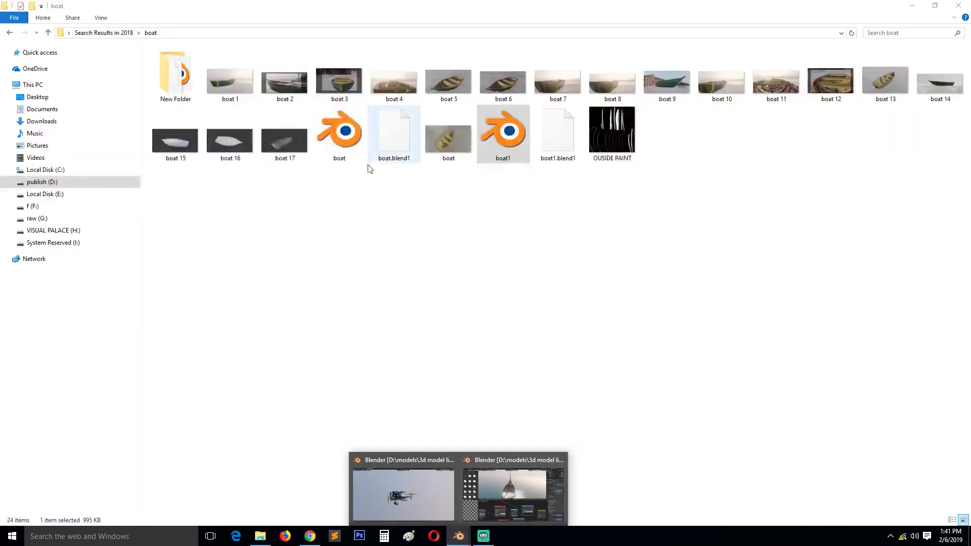
pyautogui.click(514, 490)
pyautogui.moveTo(427, 7); pyautogui.dragTo(581, 163)
# Load boat1.blend into the open Blender window and view the whole rowing boat from the side.
pyautogui.moveTo(503, 129); pyautogui.dragTo(540, 239)
pyautogui.click(540, 239)
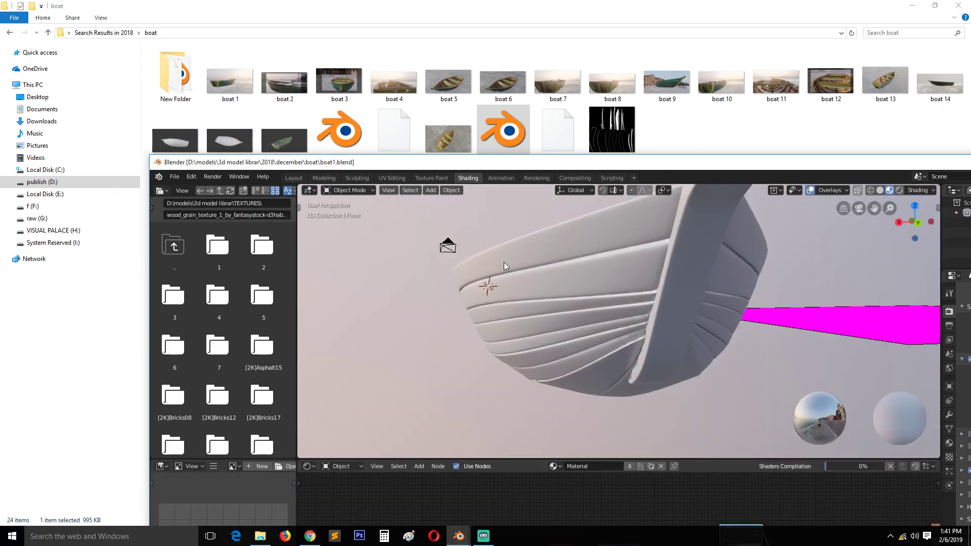
pyautogui.moveTo(504, 264); pyautogui.dragTo(616, 301, button='middle')
pyautogui.scroll(-7, 550, 352)
pyautogui.scroll(4, 617, 298)
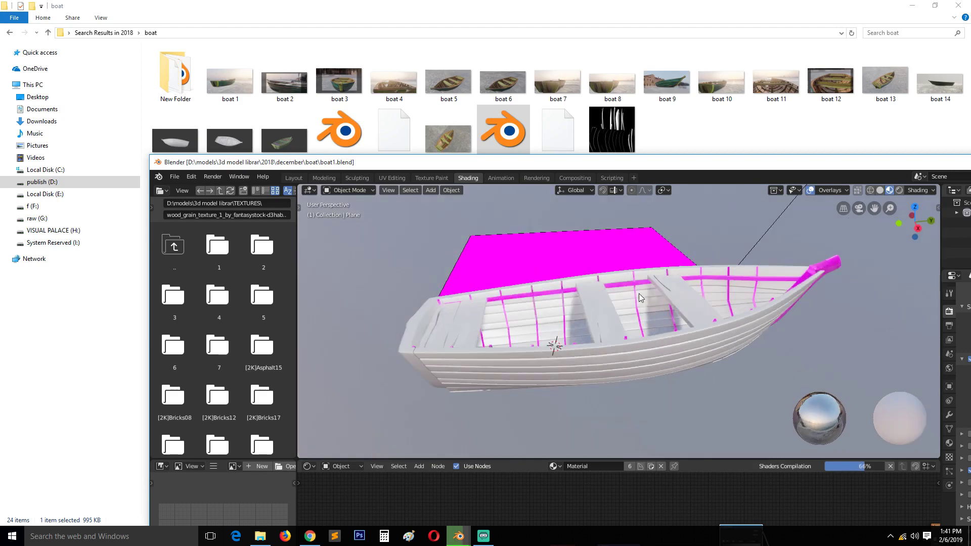
# Load boat.blend from the boat folder into the same Blender window.
pyautogui.moveTo(339, 130); pyautogui.dragTo(492, 274)
pyautogui.click(491, 274)
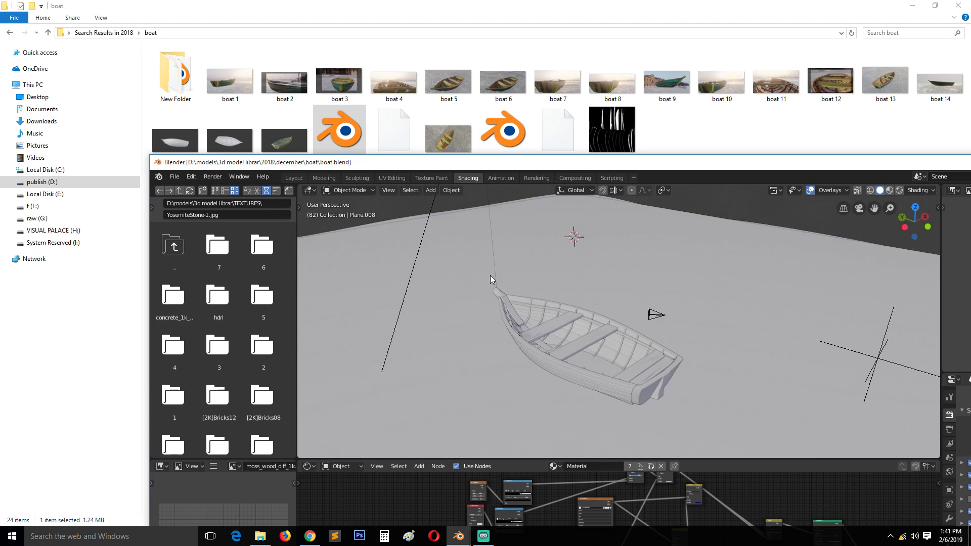
# Show the rowing boat scene in LookDev shading, select the large plane around the boat and maximize the Blender window.
pyautogui.moveTo(490, 275); pyautogui.dragTo(505, 269, button='middle')
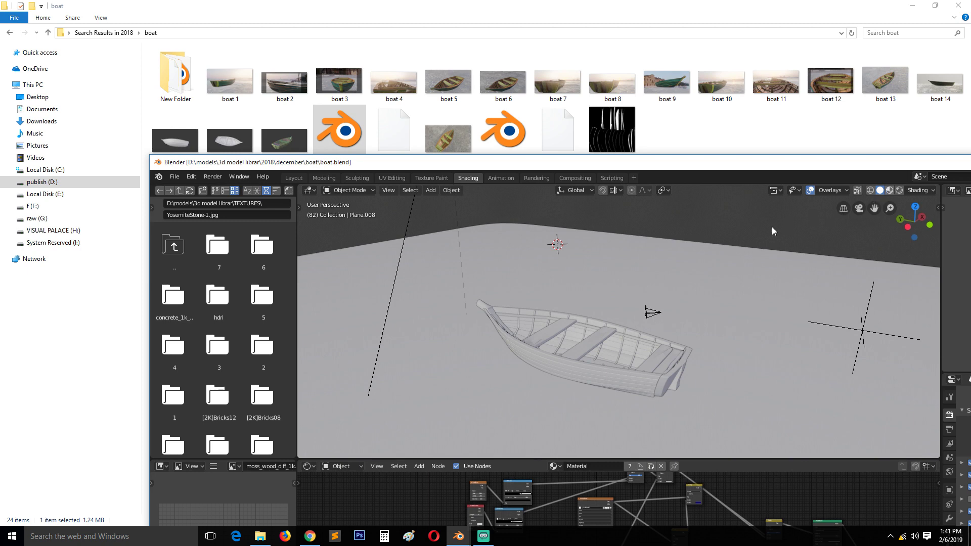
pyautogui.hotkey('alt', 'z')
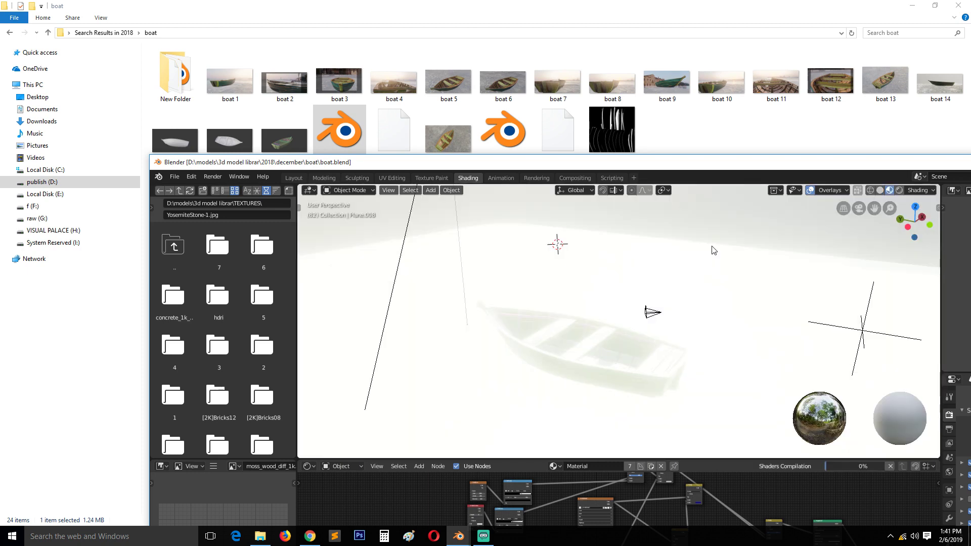
pyautogui.moveTo(706, 162); pyautogui.dragTo(616, 86)
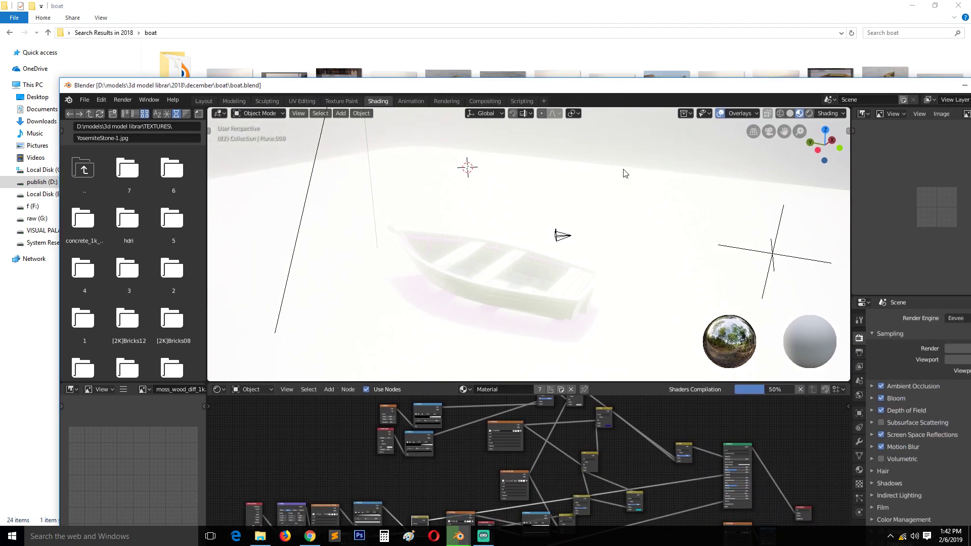
pyautogui.moveTo(623, 169); pyautogui.dragTo(557, 192, button='middle')
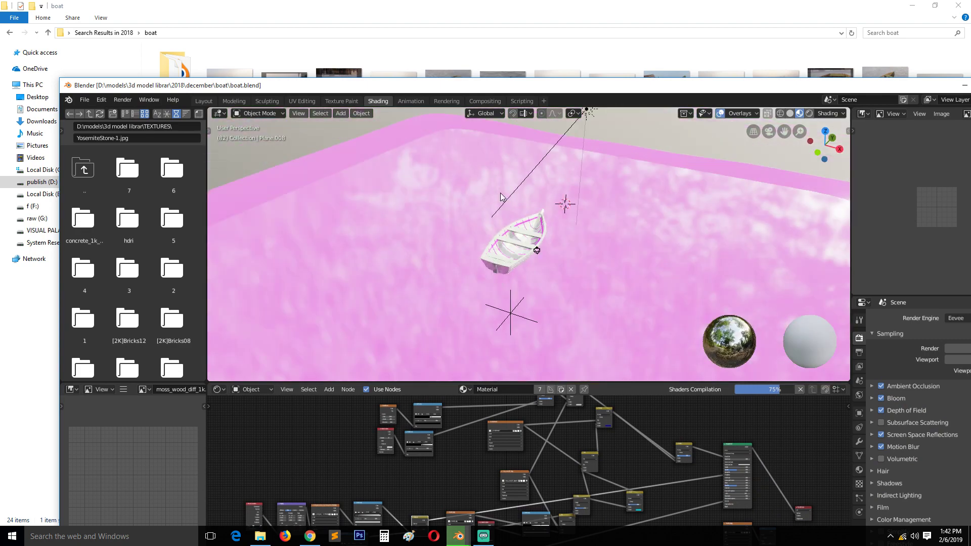
pyautogui.scroll(2, 590, 195)
pyautogui.scroll(2, 583, 193)
pyautogui.click(583, 194)
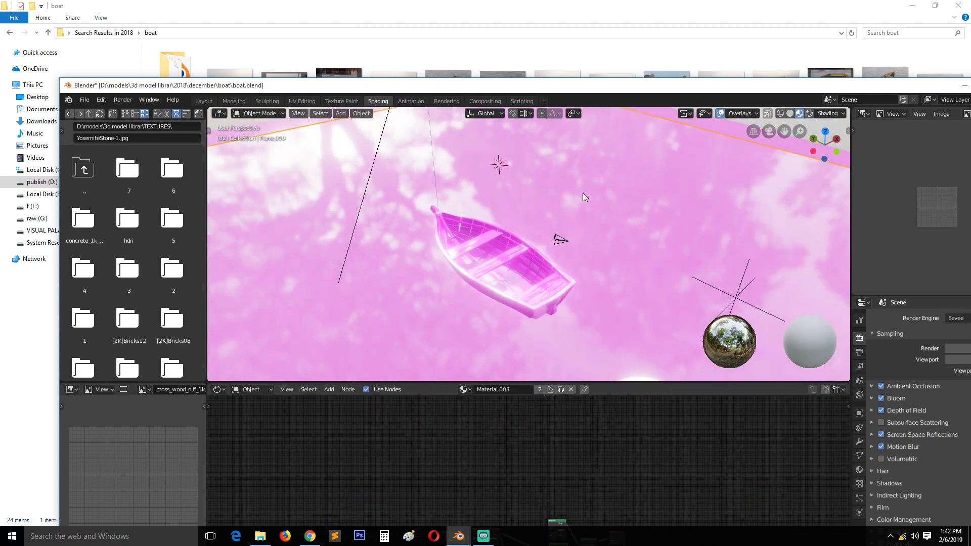
pyautogui.doubleClick(560, 86)
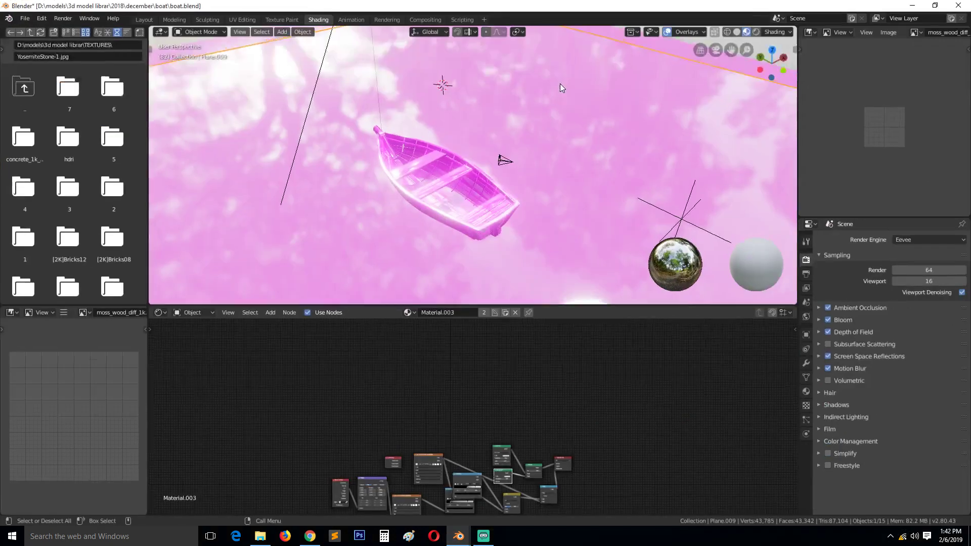
# Find the scene's missing texture files in the TEXTURES folder of the 3D model library.
pyautogui.click(27, 20)
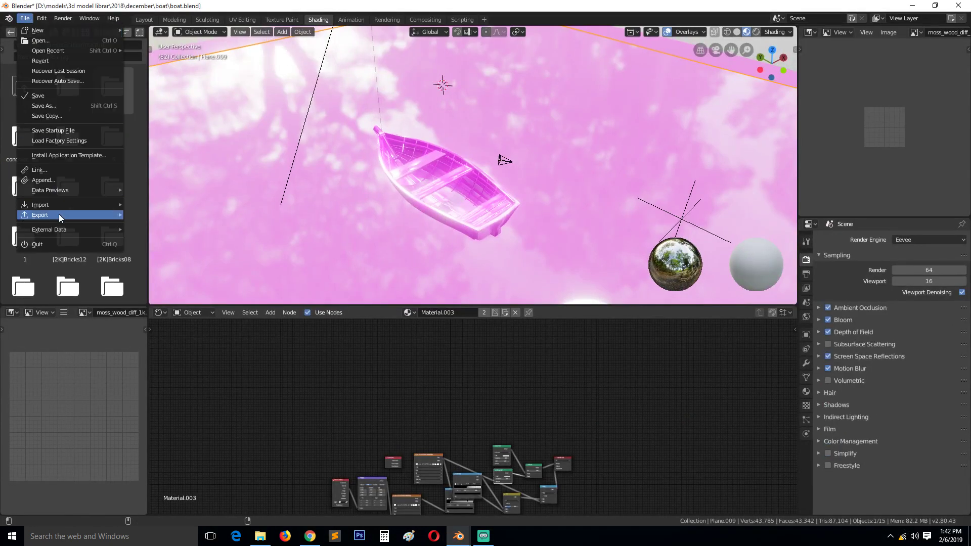
pyautogui.moveTo(69, 230)
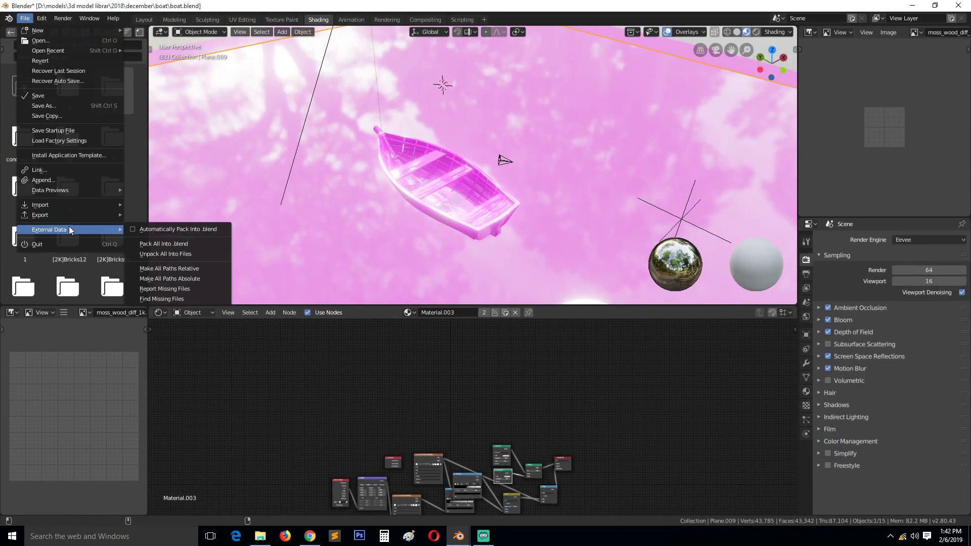
pyautogui.click(176, 299)
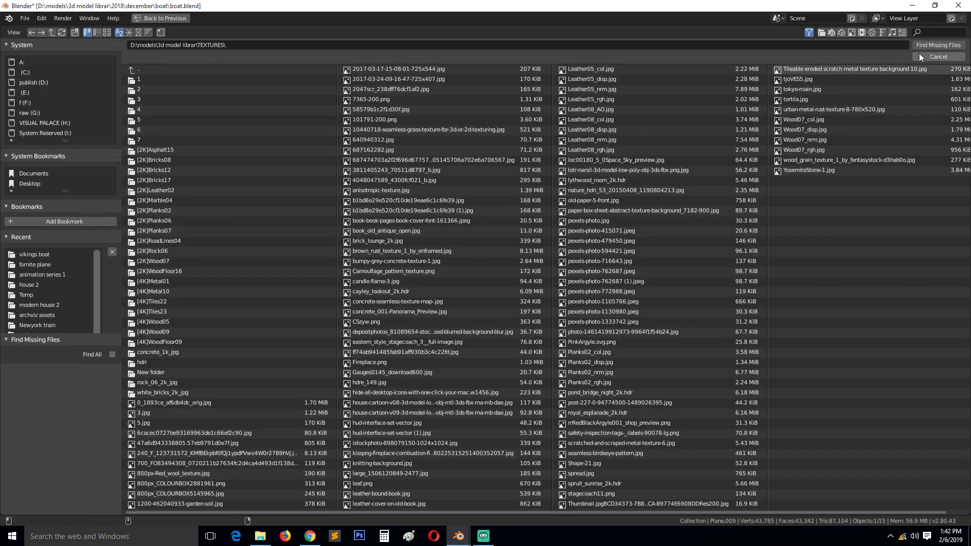
pyautogui.click(943, 45)
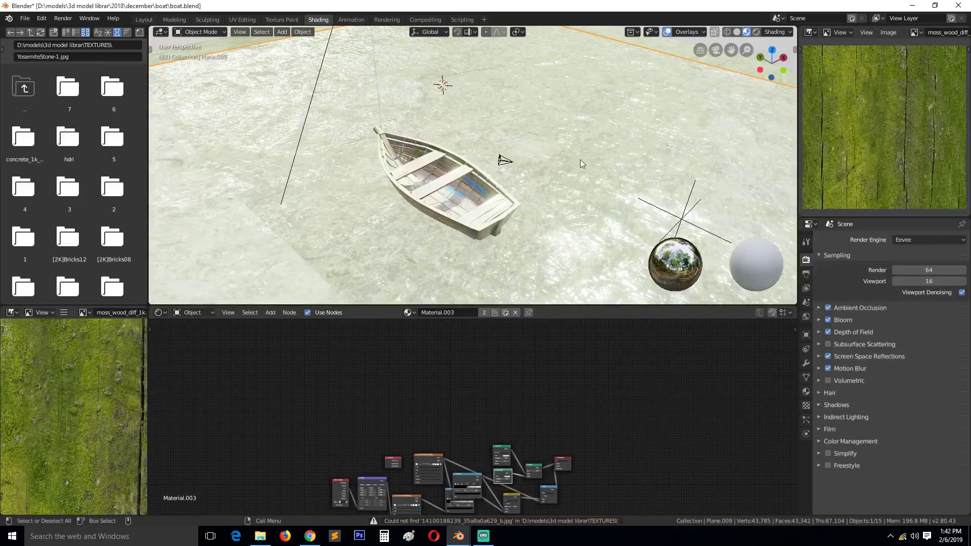
# Hide the two large planes around the rowing boat so that only the boat model is left in view.
pyautogui.moveTo(582, 141); pyautogui.dragTo(593, 145, button='middle')
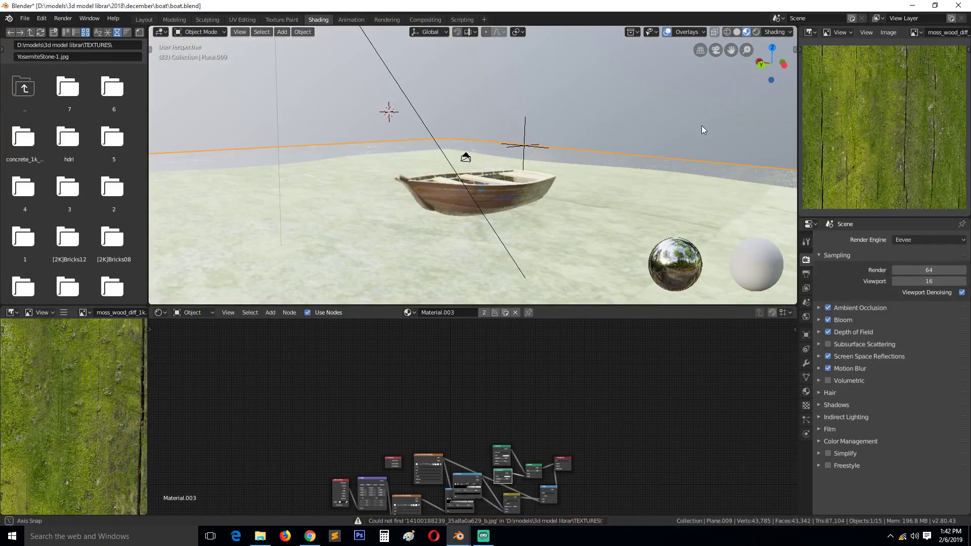
pyautogui.moveTo(702, 125); pyautogui.dragTo(571, 160, button='middle')
pyautogui.press('h')
pyautogui.click(535, 165)
pyautogui.press('h')
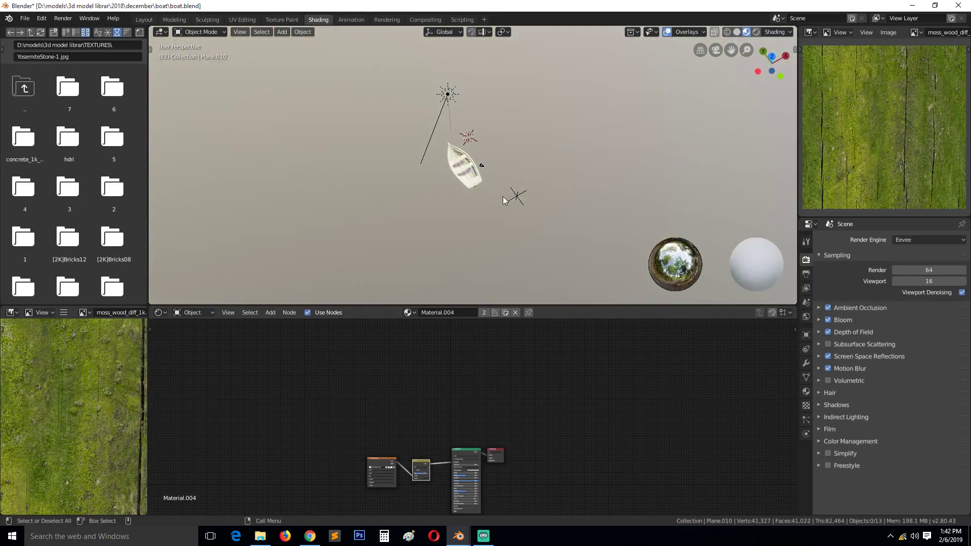
# Test-move the boat's hull and cancel the move to check which parts follow it.
pyautogui.scroll(7, 503, 196)
pyautogui.moveTo(502, 196); pyautogui.dragTo(481, 190, button='middle')
pyautogui.click(475, 217)
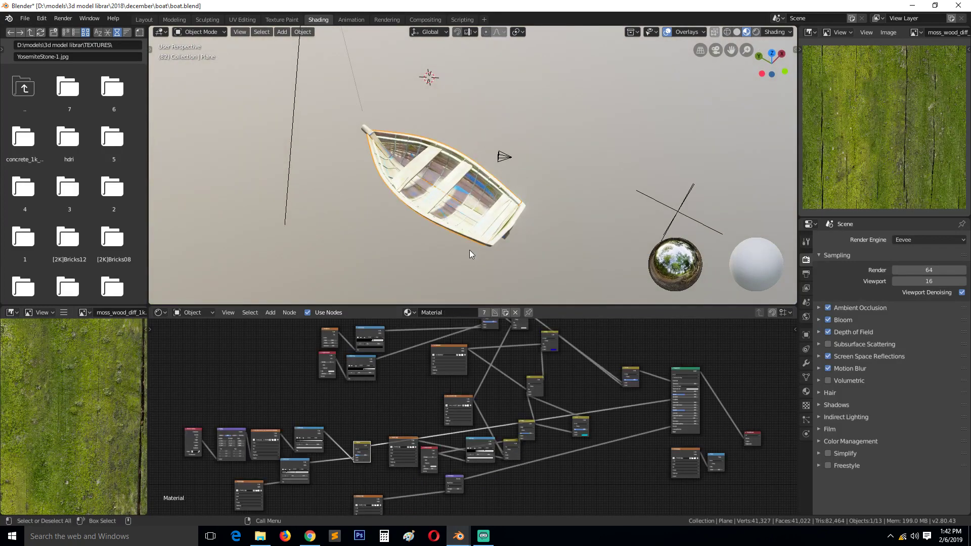
pyautogui.press('g')
pyautogui.rightClick(545, 165)
pyautogui.scroll(4, 526, 177)
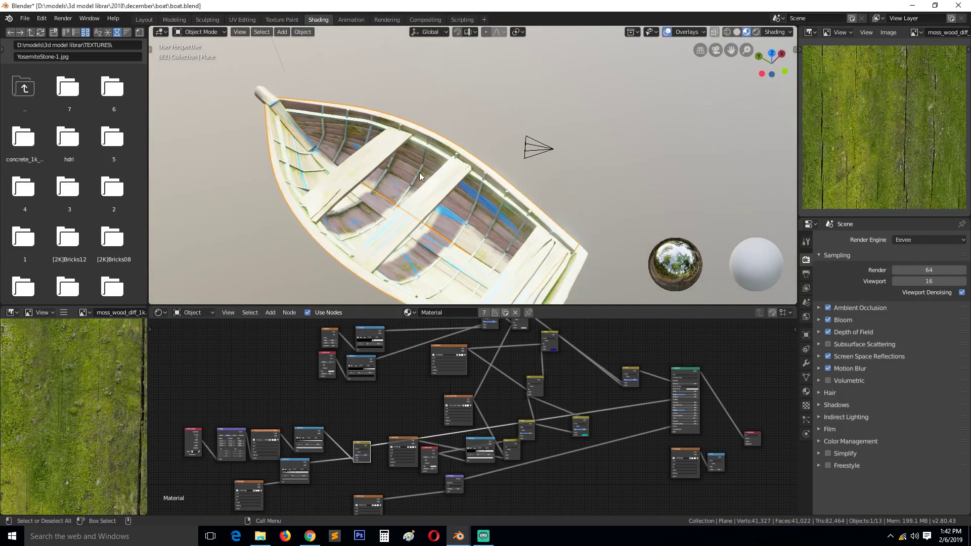
# Parent the boat's inner ribs to the hull with the Object option and check with a cancelled test move.
pyautogui.click(420, 172)
pyautogui.keyDown('shift'); pyautogui.click(441, 134); pyautogui.keyUp('shift')
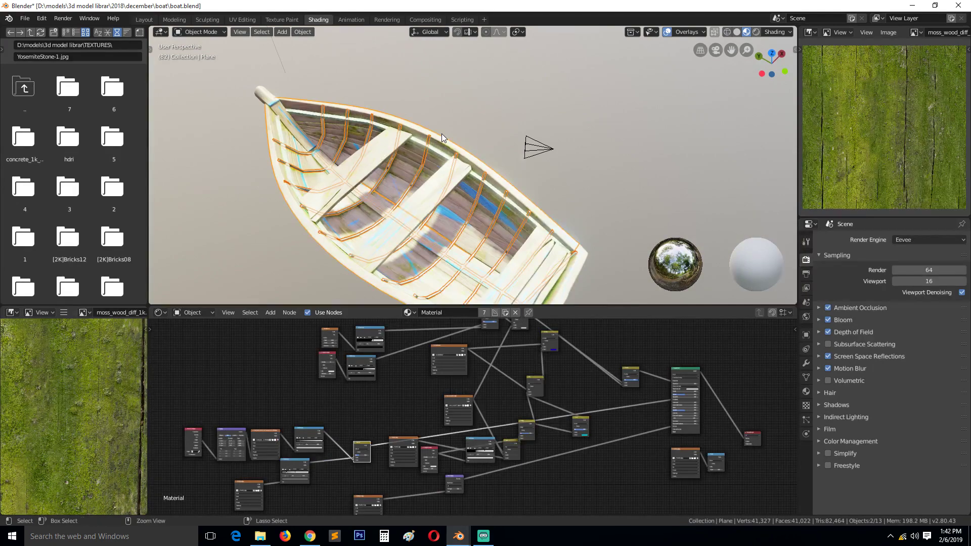
pyautogui.hotkey('ctrl', 'p')
pyautogui.click(442, 133)
pyautogui.click(442, 141)
pyautogui.press('g')
pyautogui.rightClick(562, 111)
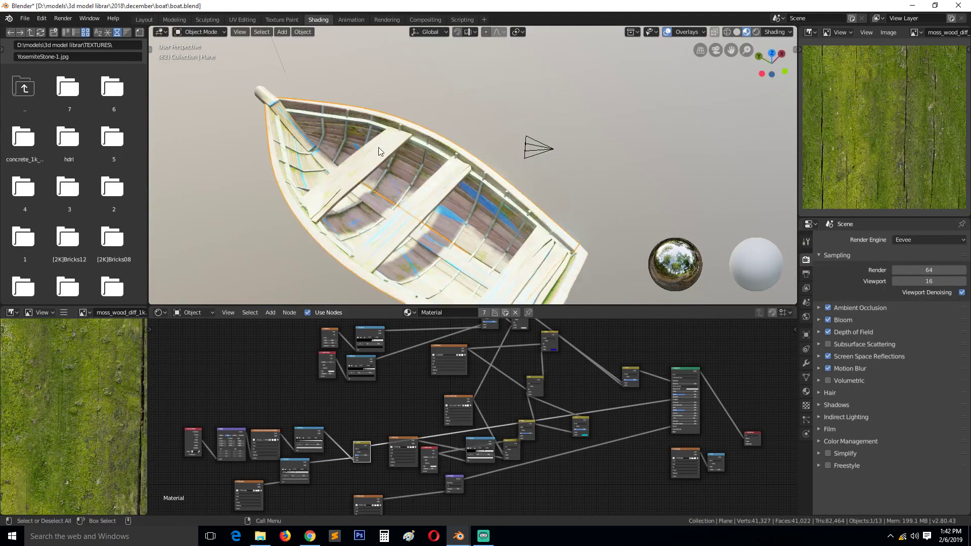
# Parent the boat's seat planks to the hull as Object and check with a cancelled test move.
pyautogui.click(400, 149)
pyautogui.keyDown('shift'); pyautogui.click(430, 202); pyautogui.keyUp('shift')
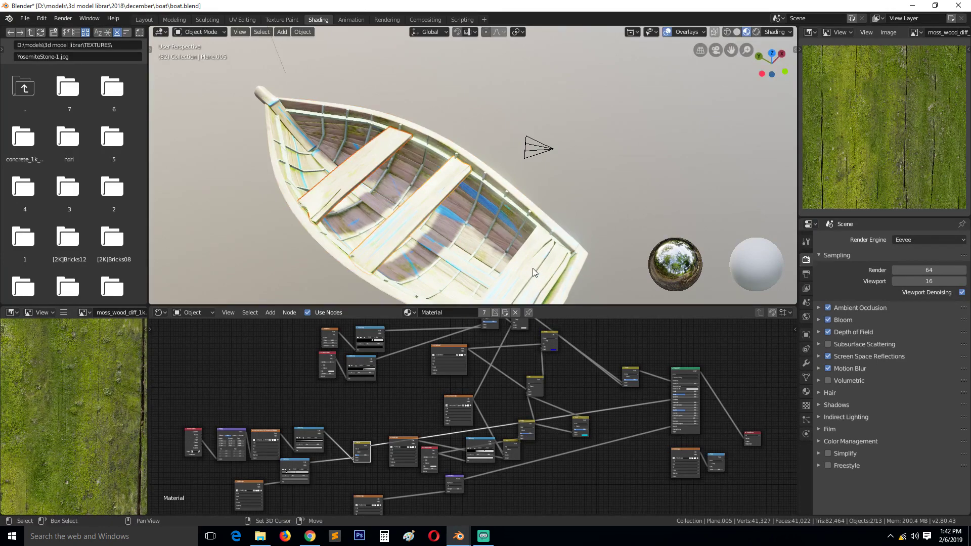
pyautogui.keyDown('shift'); pyautogui.click(545, 216); pyautogui.keyUp('shift')
pyautogui.hotkey('ctrl', 'p')
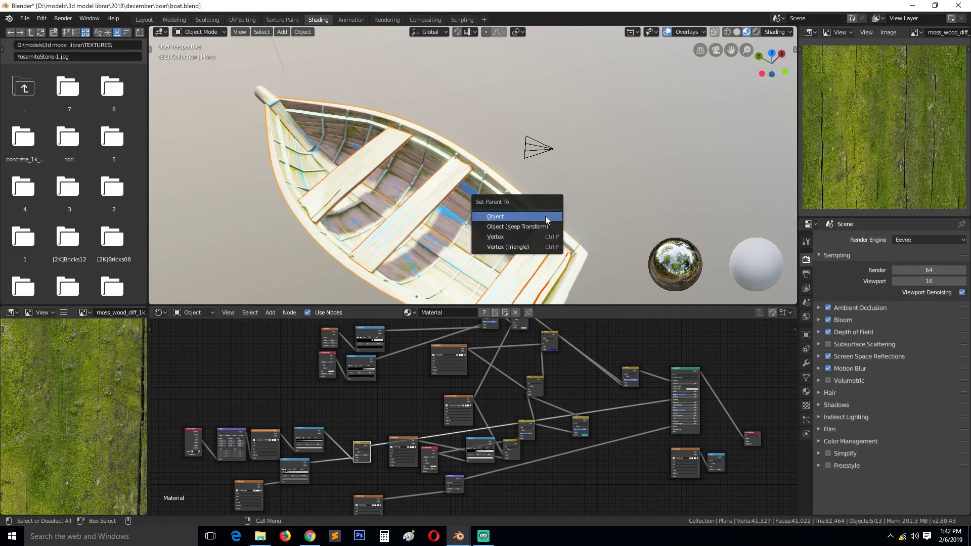
pyautogui.click(545, 217)
pyautogui.press('g')
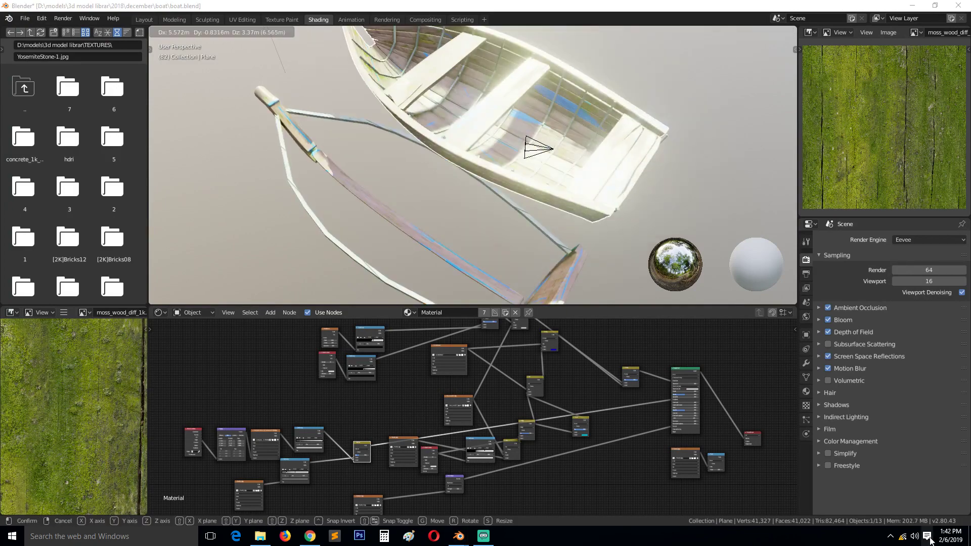
pyautogui.rightClick(927, 536)
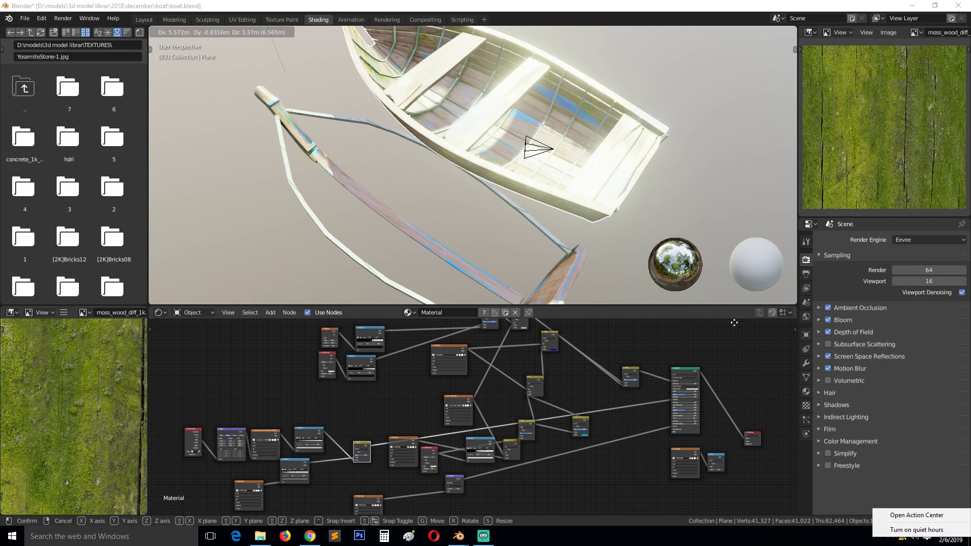
pyautogui.click(591, 77)
pyautogui.rightClick(590, 76)
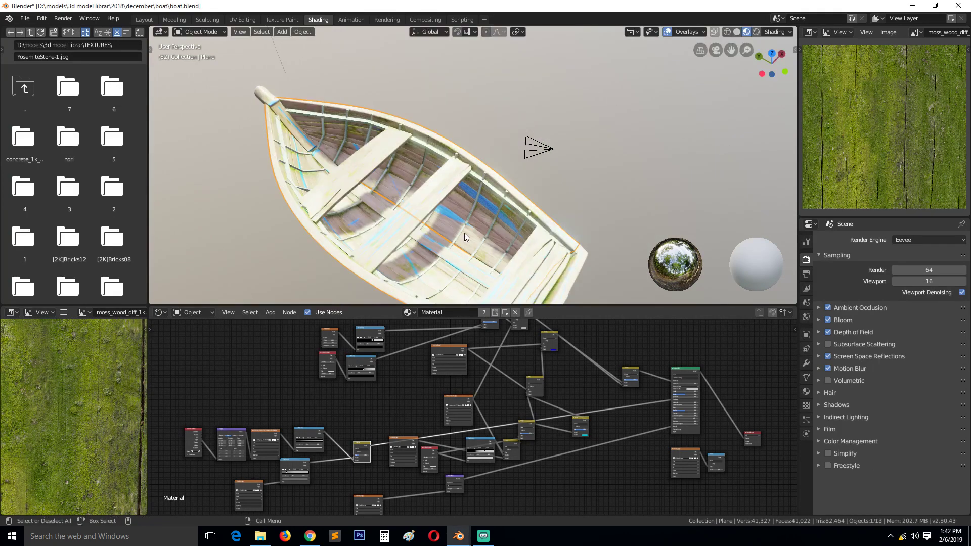
# Parent the boat's stem and keel beam to the hull as Object and check with cancelled test moves.
pyautogui.keyDown('shift'); pyautogui.click(280, 123); pyautogui.keyUp('shift')
pyautogui.hotkey('ctrl', 'p')
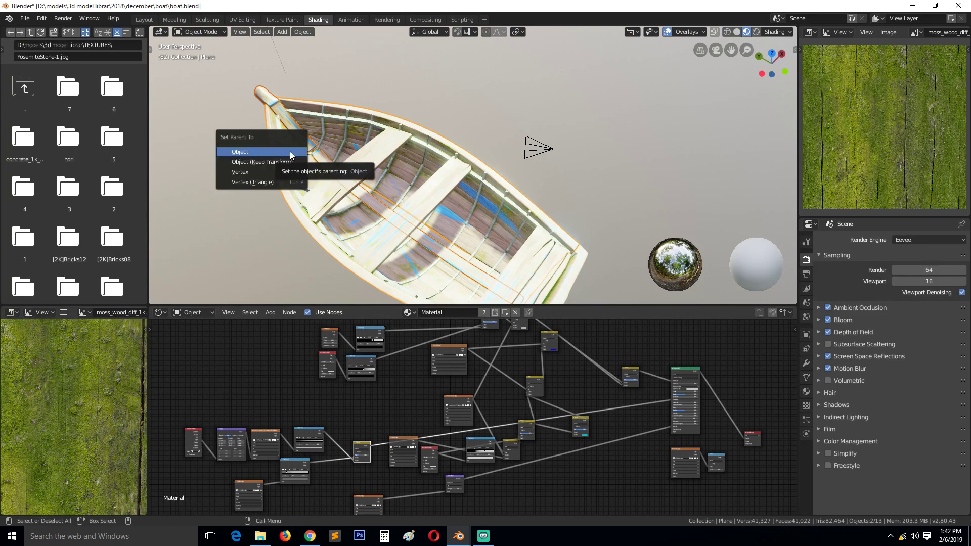
pyautogui.click(242, 152)
pyautogui.click(410, 258)
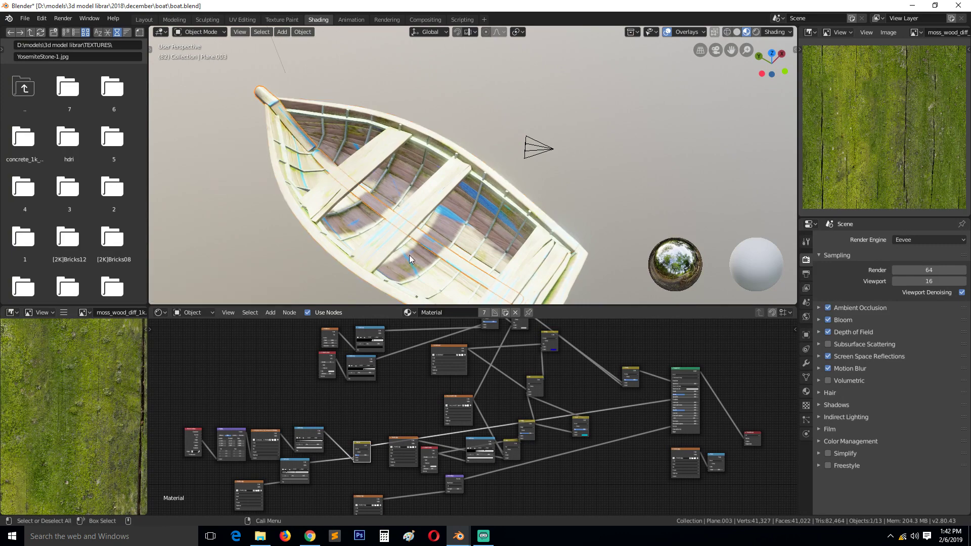
pyautogui.rightClick(426, 160)
pyautogui.click(426, 160)
pyautogui.click(492, 214)
pyautogui.press('g')
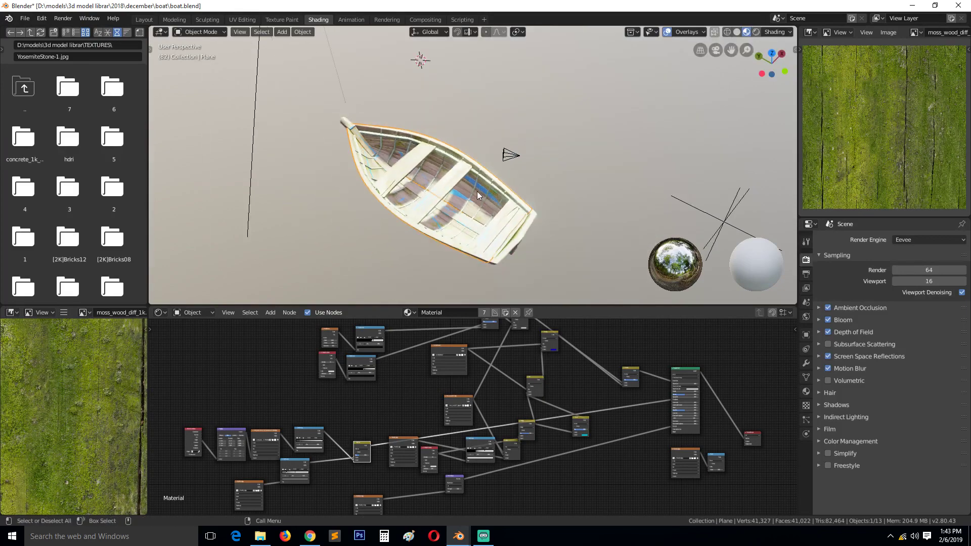
pyautogui.click(484, 212)
pyautogui.press('g')
pyautogui.rightClick(504, 177)
# Parent the boat's flat stern board to the hull as Object and check with a cancelled test move.
pyautogui.click(494, 213)
pyautogui.keyDown('shift'); pyautogui.click(487, 174); pyautogui.keyUp('shift')
pyautogui.hotkey('ctrl', 'p')
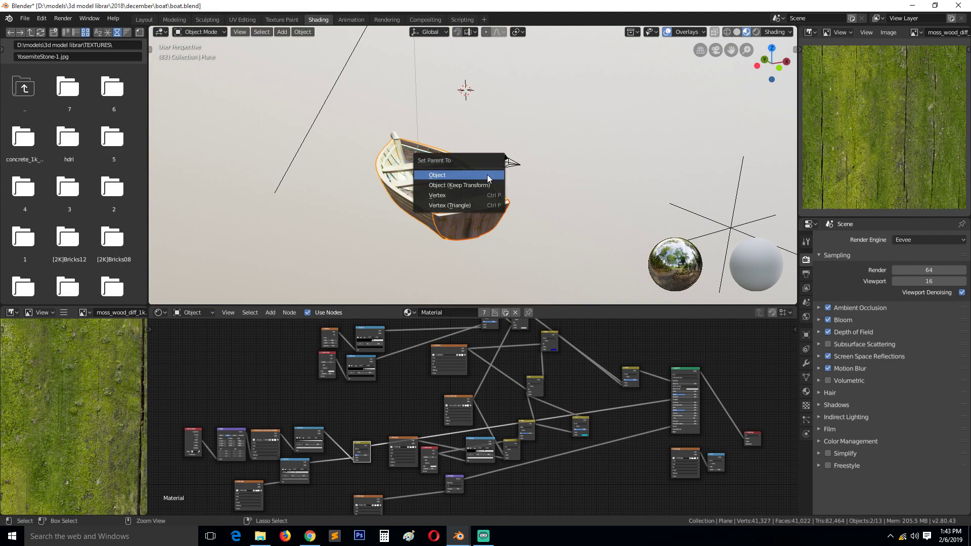
pyautogui.click(487, 175)
pyautogui.click(482, 228)
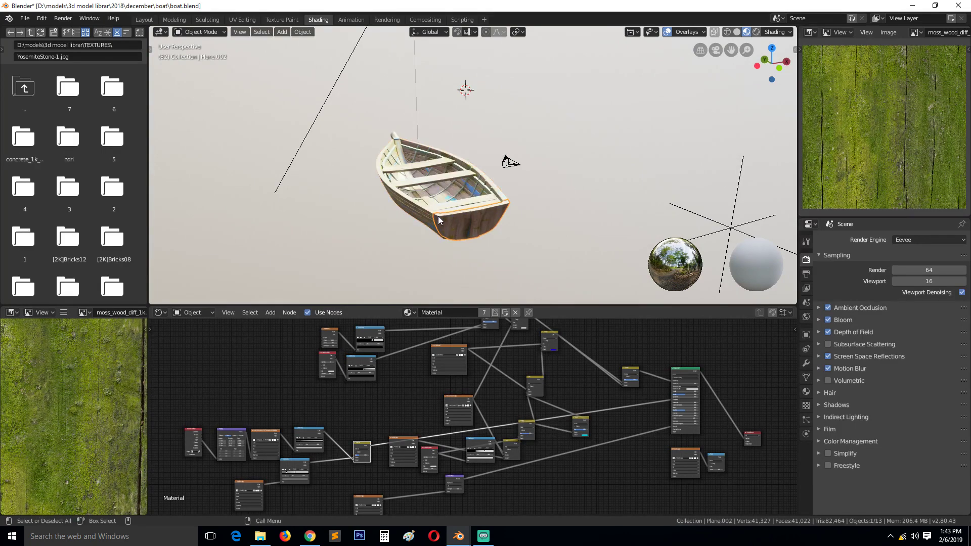
pyautogui.press('g')
pyautogui.rightClick(495, 164)
# Parent the rim along the boat's upper edge to the hull as Object and check with a cancelled test move.
pyautogui.scroll(4, 454, 189)
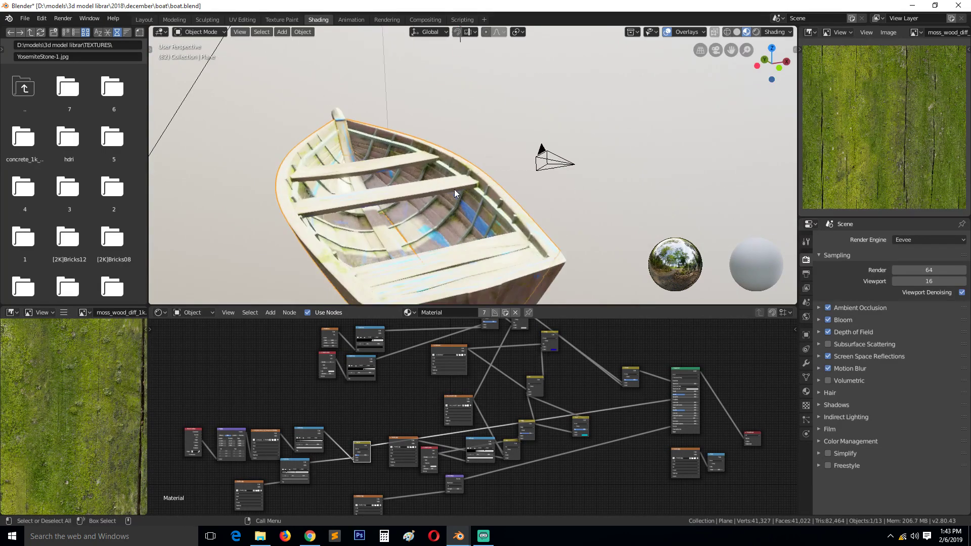
pyautogui.press('g')
pyautogui.rightClick(594, 152)
pyautogui.click(335, 138)
pyautogui.keyDown('shift'); pyautogui.click(321, 135); pyautogui.keyUp('shift')
pyautogui.hotkey('ctrl', 'p')
pyautogui.click(322, 135)
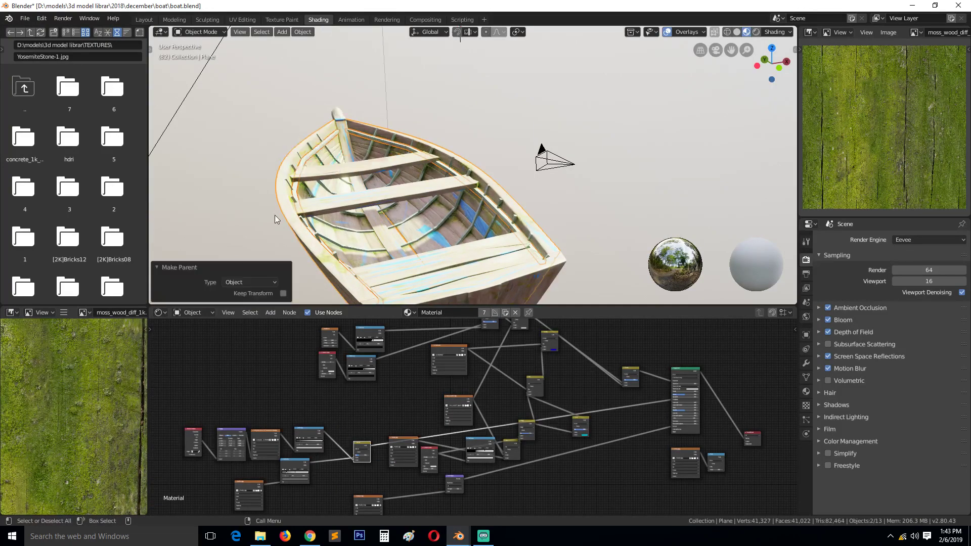
pyautogui.click(296, 227)
pyautogui.press('g')
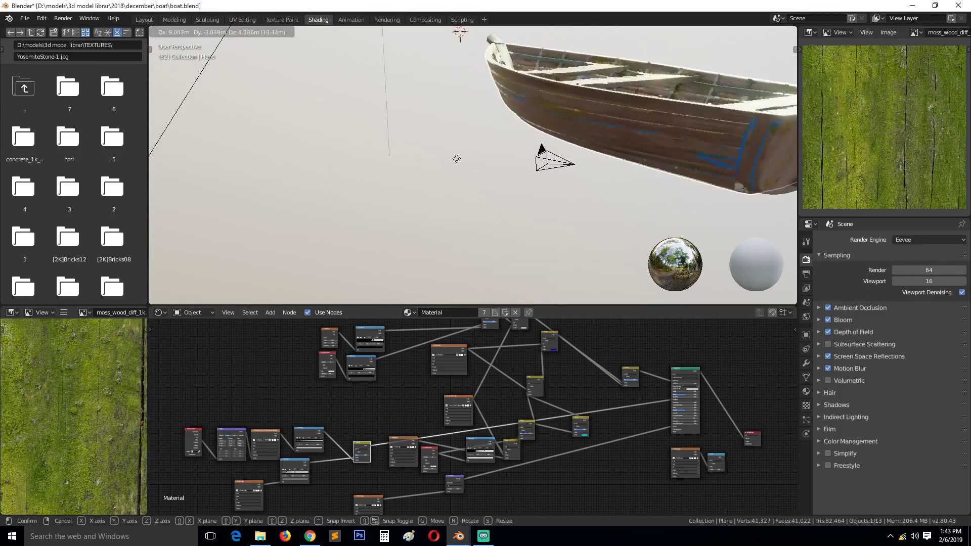
pyautogui.rightClick(368, 190)
# Box-select all parts of the rowing boat and copy them.
pyautogui.scroll(-3, 368, 190)
pyautogui.moveTo(368, 190); pyautogui.dragTo(421, 235, button='middle')
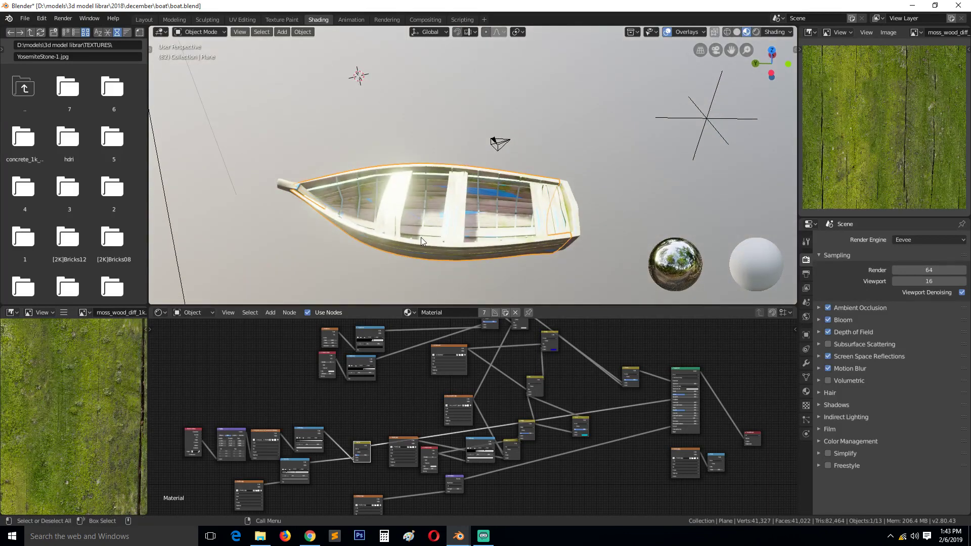
pyautogui.press('b')
pyautogui.moveTo(359, 166); pyautogui.dragTo(538, 268)
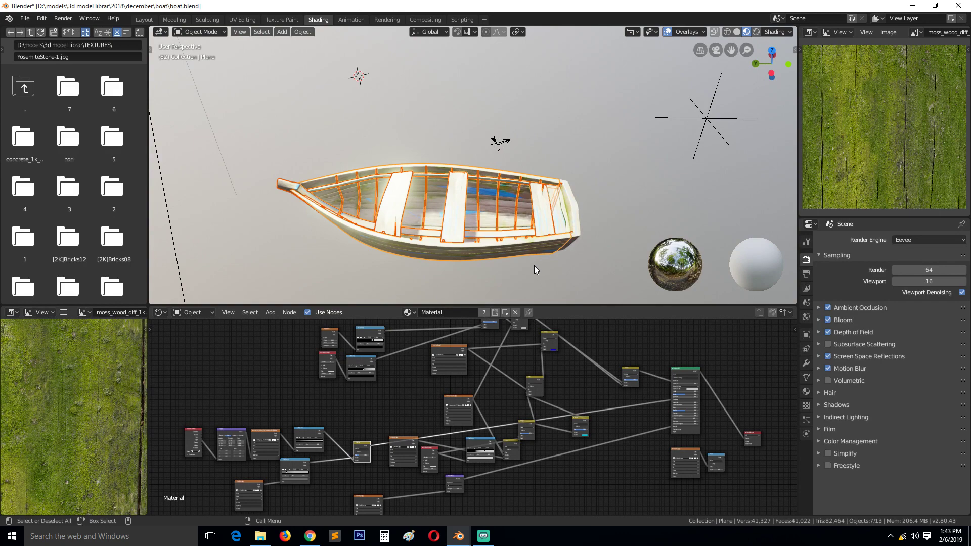
pyautogui.press('g')
pyautogui.press('Escape')
pyautogui.hotkey('ctrl', 'c')
# Switch to the Blender window with fornite plane1.blend, paste the boat there and view it from the side and front.
pyautogui.moveTo(459, 535)
pyautogui.click(433, 496)
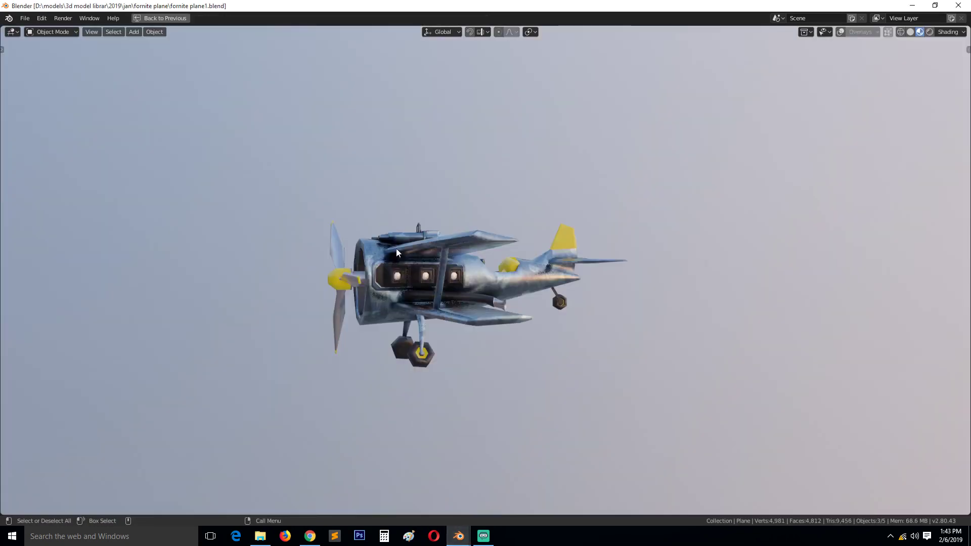
pyautogui.hotkey('ctrl', 'v')
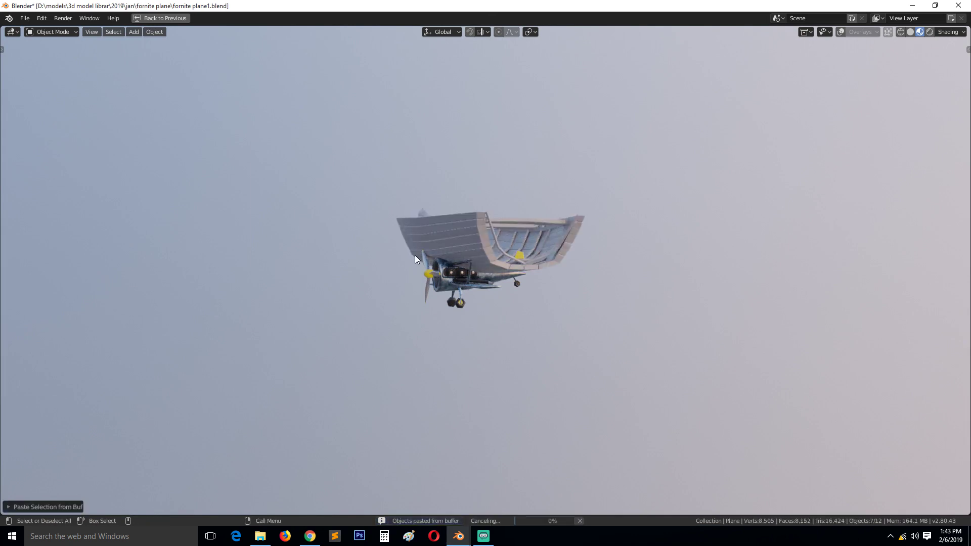
pyautogui.press('KP_3')
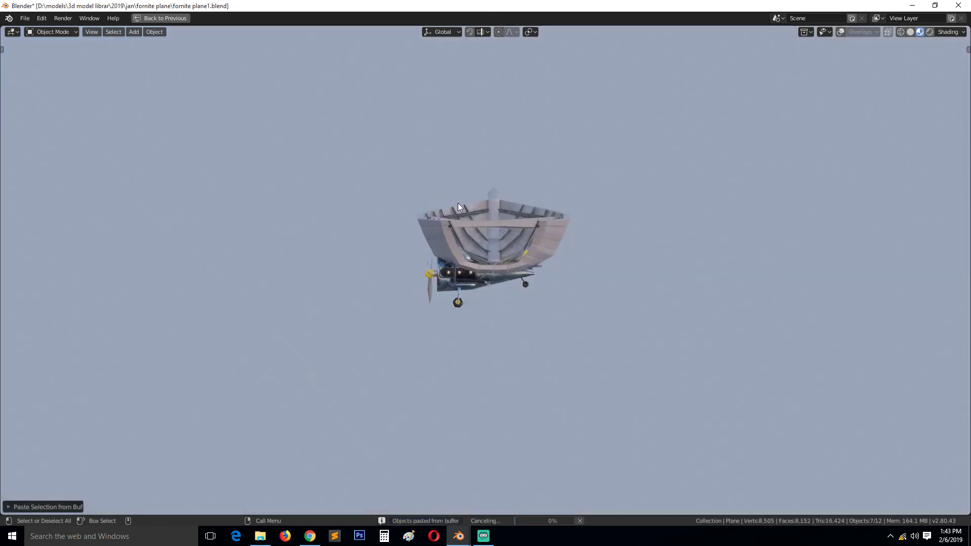
pyautogui.press('KP_1')
pyautogui.press('KP_1')
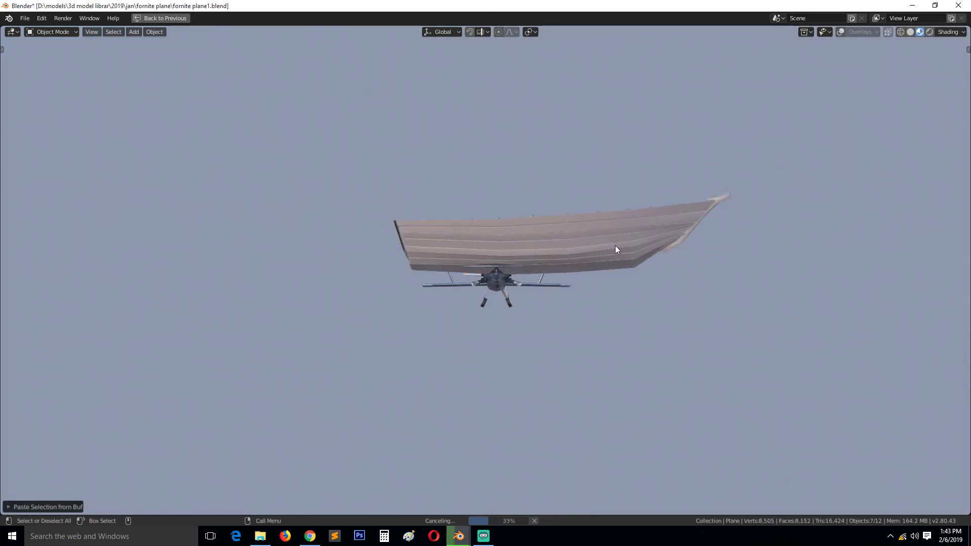
pyautogui.press('r')
pyautogui.press('z')
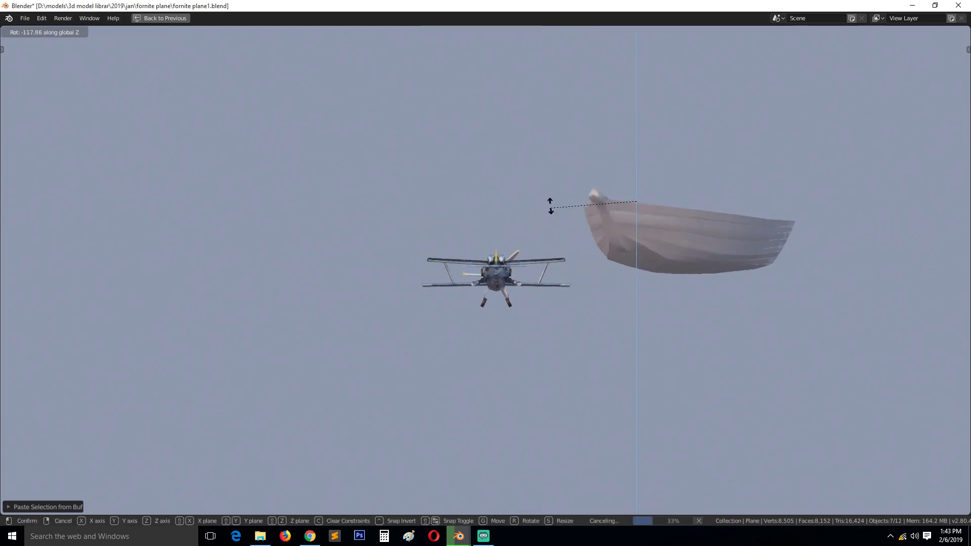
pyautogui.rightClick(637, 131)
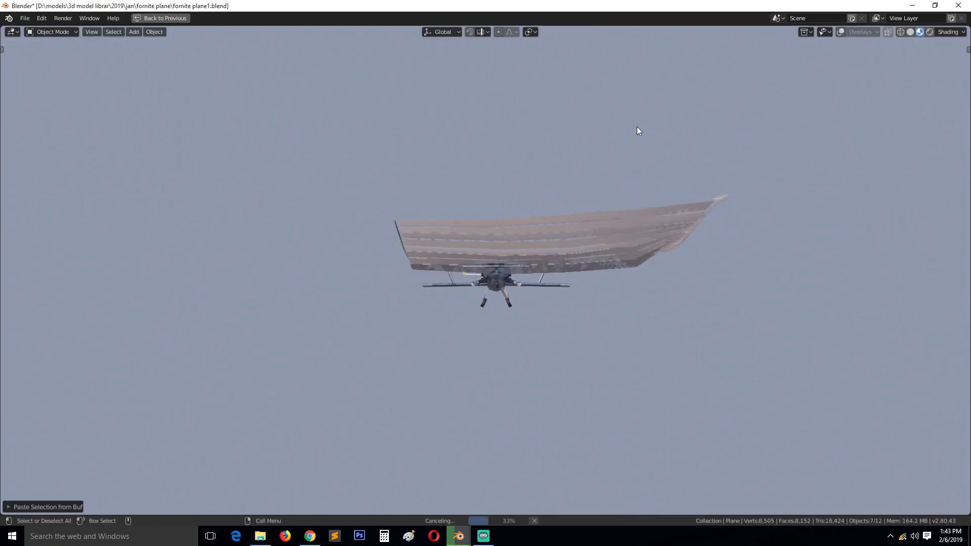
# Leave the maximized viewport for the Layout workspace and start a Save As in the 2019 folder.
pyautogui.click(161, 18)
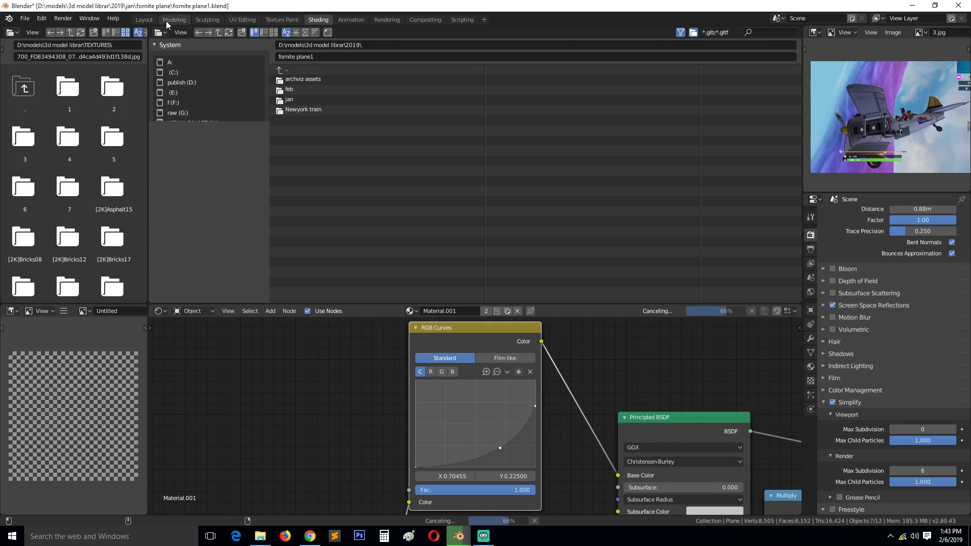
pyautogui.click(145, 19)
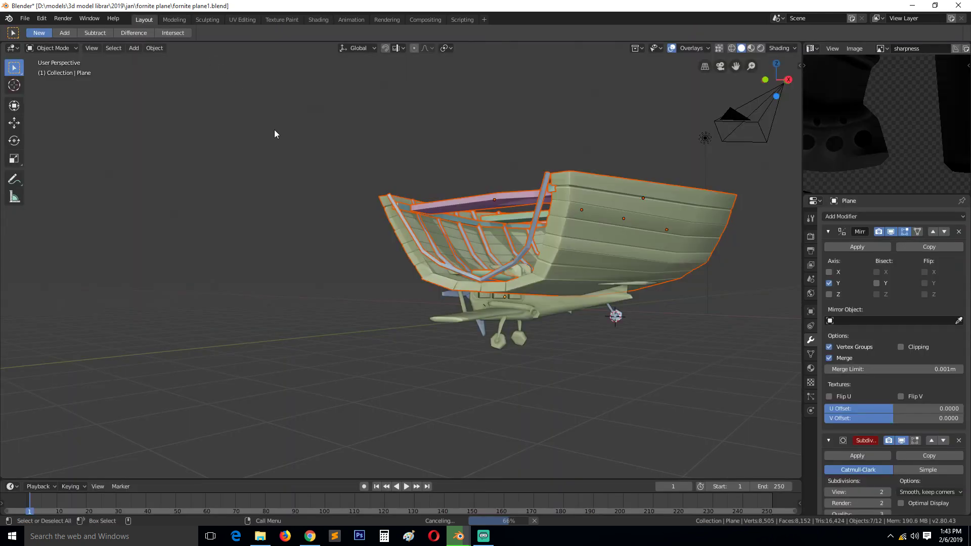
pyautogui.click(25, 19)
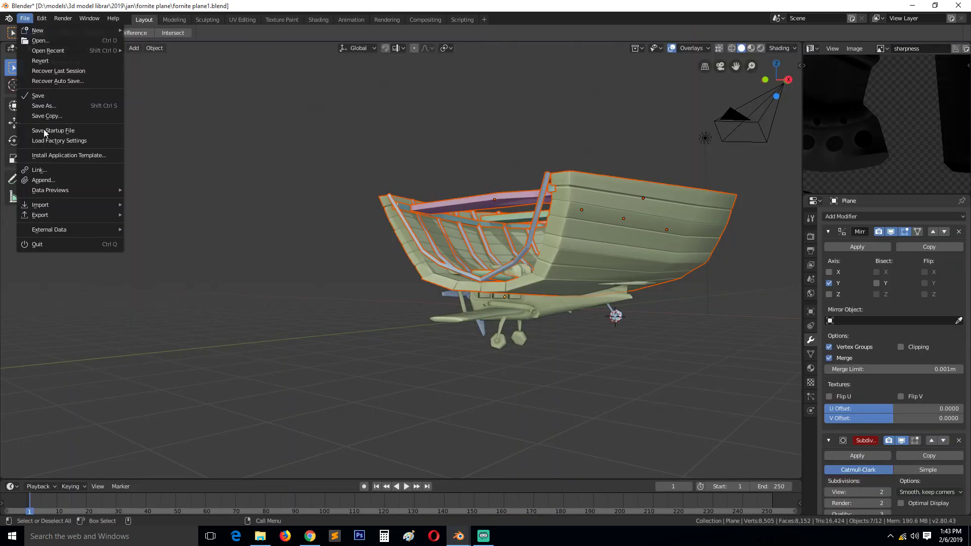
pyautogui.click(62, 107)
pyautogui.click(138, 87)
pyautogui.click(138, 87)
pyautogui.click(138, 87)
pyautogui.click(145, 107)
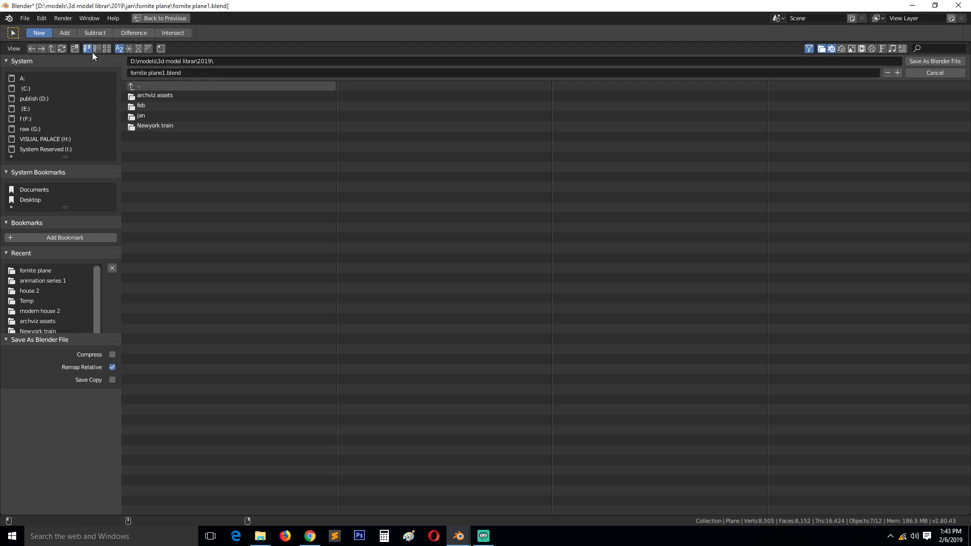
# Create a folder named animation inside the 2019 folder and open the feb folder.
pyautogui.click(75, 49)
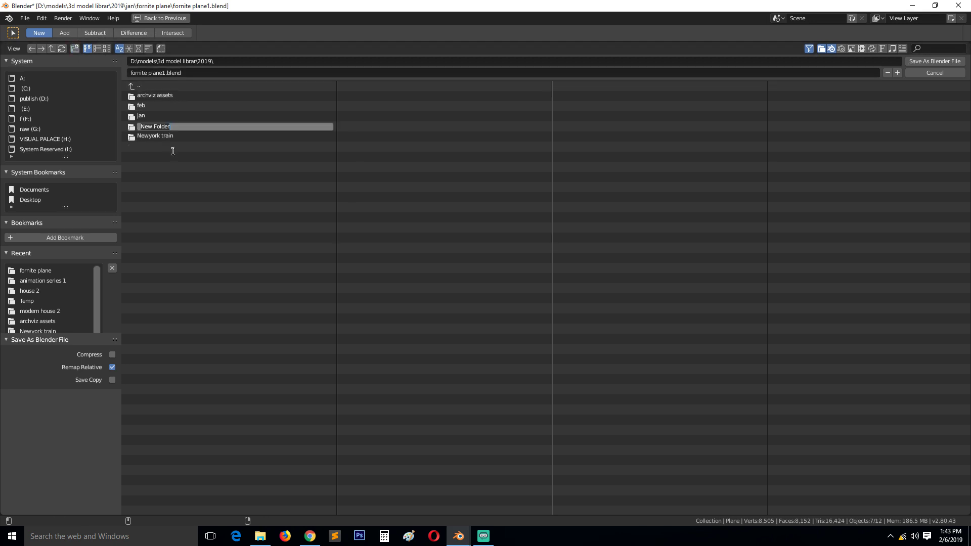
pyautogui.write('animation')
pyautogui.hotkey('ctrl', 'a')
pyautogui.press('Return')
pyautogui.click(143, 115)
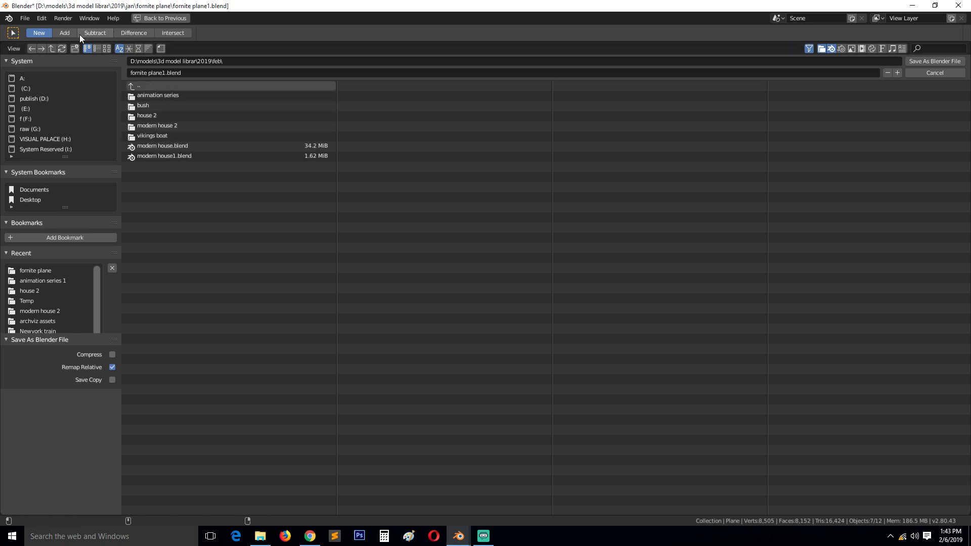
# Create a folder named animation inside feb and save the file in it as animation.blend.
pyautogui.click(75, 49)
pyautogui.hotkey('ctrl', 'v')
pyautogui.press('Return')
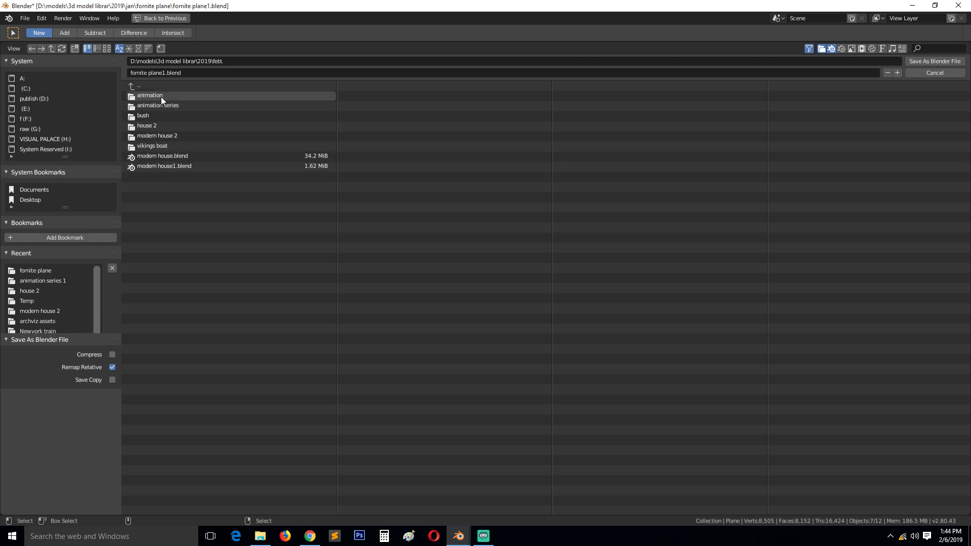
pyautogui.click(161, 97)
pyautogui.click(191, 73)
pyautogui.hotkey('ctrl', 'v')
pyautogui.press('Return')
pyautogui.click(921, 61)
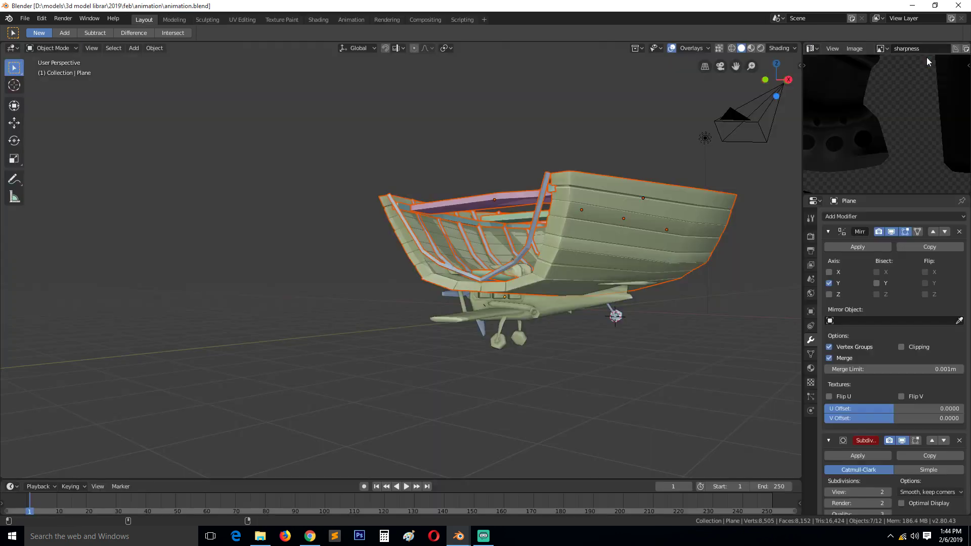
# Parent the three cross seats and the inner side rail to the boat's hull as Object and join them into the hull.
pyautogui.moveTo(467, 299); pyautogui.dragTo(492, 315, button='middle')
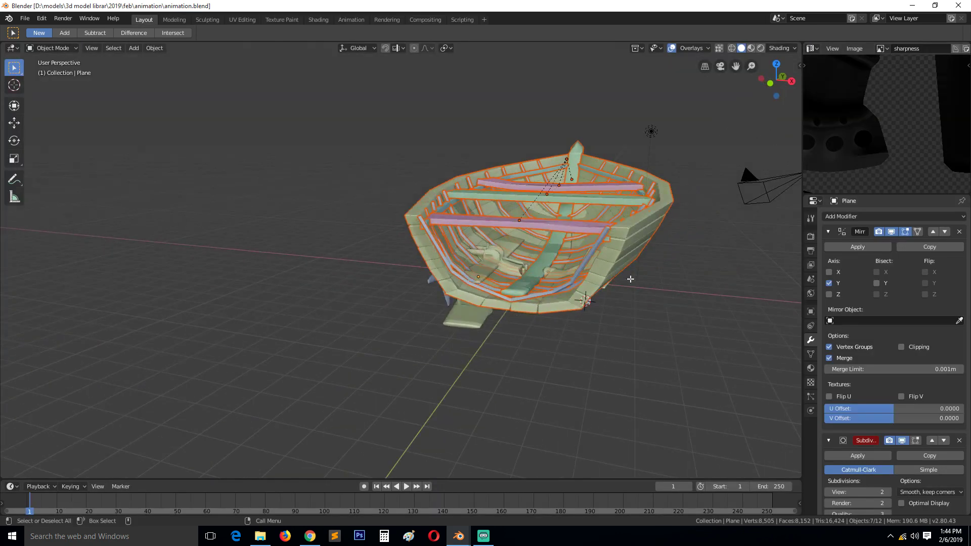
pyautogui.moveTo(630, 279); pyautogui.dragTo(522, 282, button='middle')
pyautogui.click(522, 282)
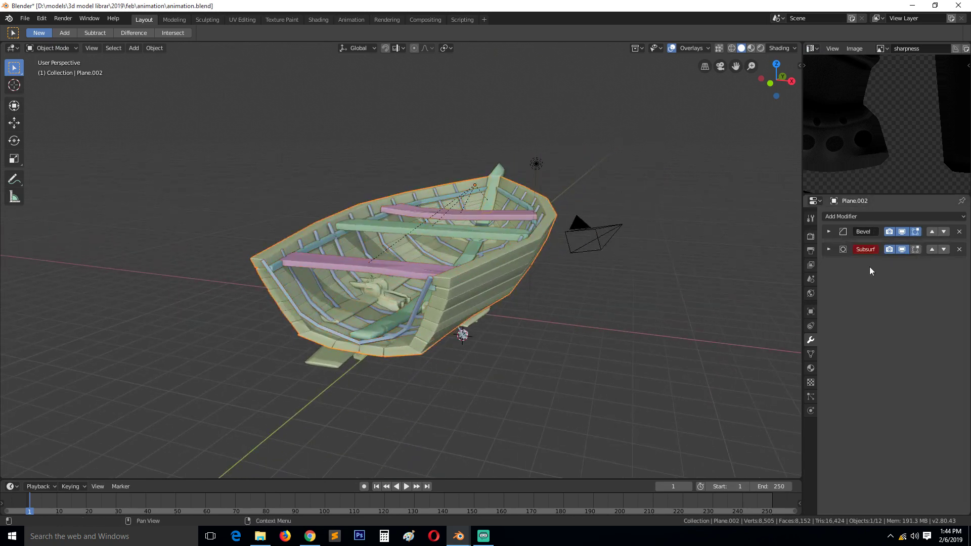
pyautogui.scroll(3, 541, 274)
pyautogui.click(381, 275)
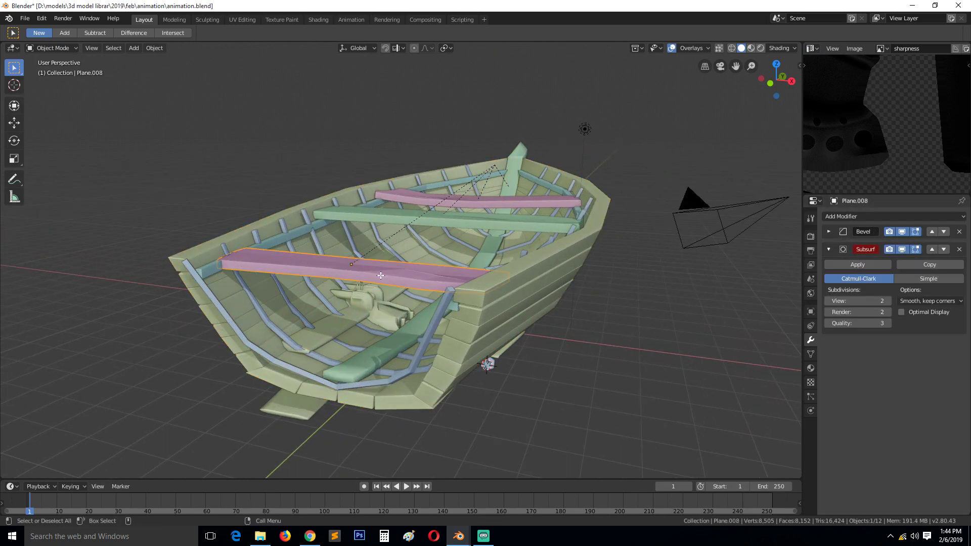
pyautogui.press('Tab')
pyautogui.press('Tab')
pyautogui.keyDown('shift'); pyautogui.click(467, 295); pyautogui.keyUp('shift')
pyautogui.keyDown('shift'); pyautogui.click(509, 219); pyautogui.keyUp('shift')
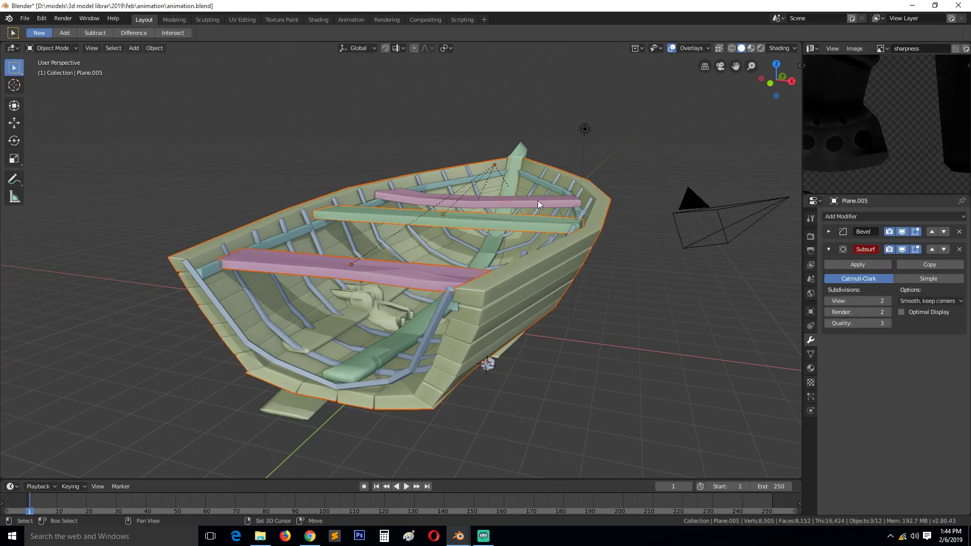
pyautogui.keyDown('shift'); pyautogui.click(538, 200); pyautogui.keyUp('shift')
pyautogui.keyDown('shift'); pyautogui.click(545, 181); pyautogui.keyUp('shift')
pyautogui.keyDown('shift'); pyautogui.click(563, 171); pyautogui.keyUp('shift')
pyautogui.keyDown('shift'); pyautogui.click(563, 171); pyautogui.keyUp('shift')
pyautogui.hotkey('ctrl', 'p')
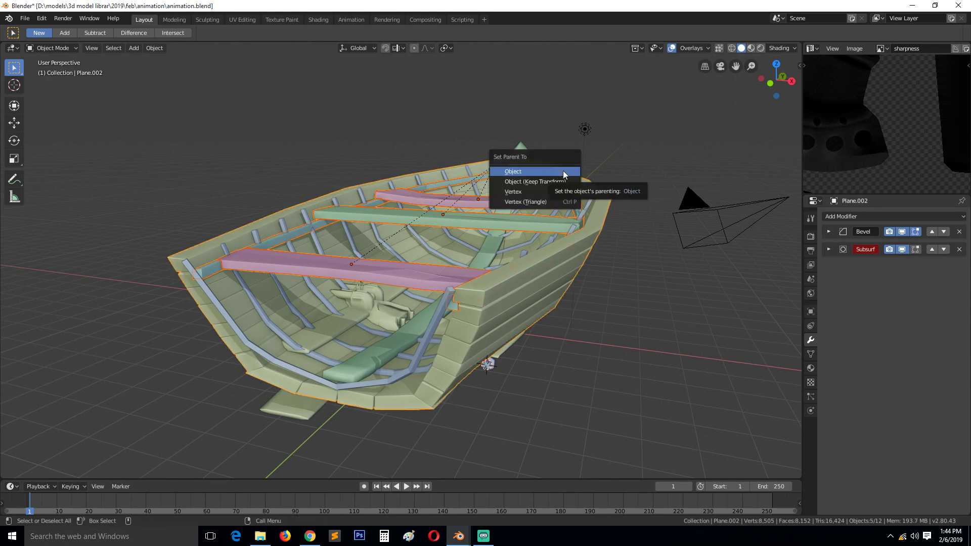
pyautogui.click(563, 173)
pyautogui.hotkey('ctrl', 'j')
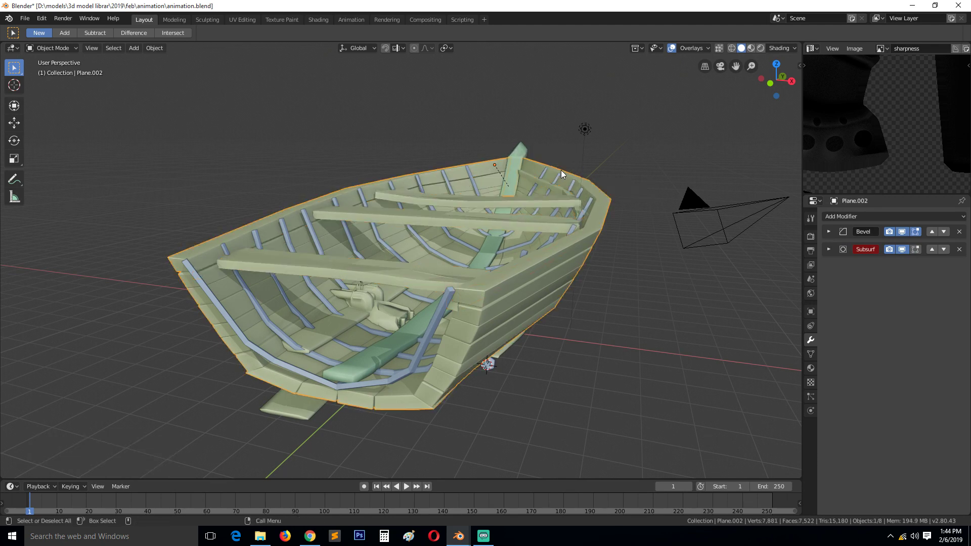
pyautogui.hotkey('alt', 'a')
pyautogui.click(528, 304)
pyautogui.press('g')
pyautogui.rightClick(569, 269)
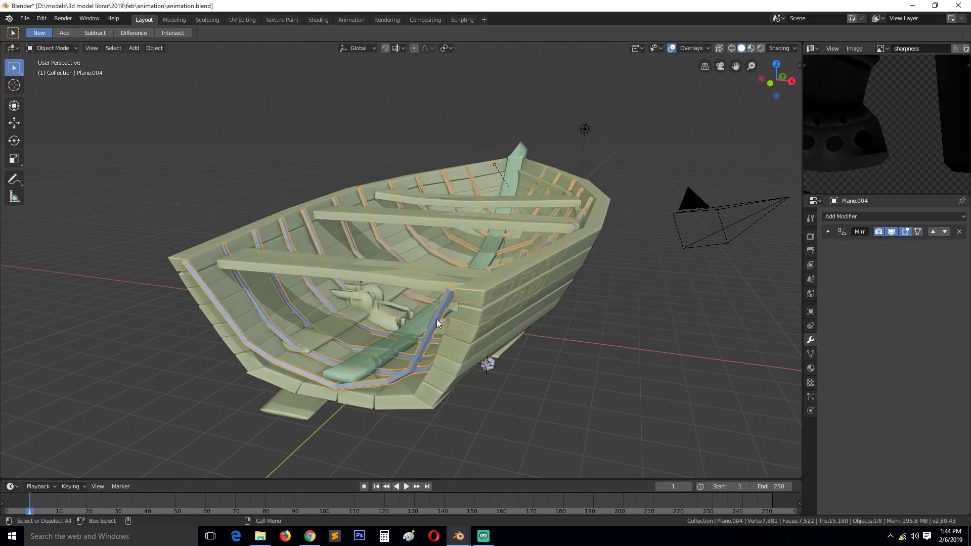
pyautogui.keyDown('shift'); pyautogui.click(465, 340); pyautogui.keyUp('shift')
pyautogui.moveTo(466, 332); pyautogui.dragTo(440, 354, button='middle')
# Copy the solid stern board from the boat.blend window and paste it into the animation.blend scene.
pyautogui.moveTo(461, 540)
pyautogui.click(490, 499)
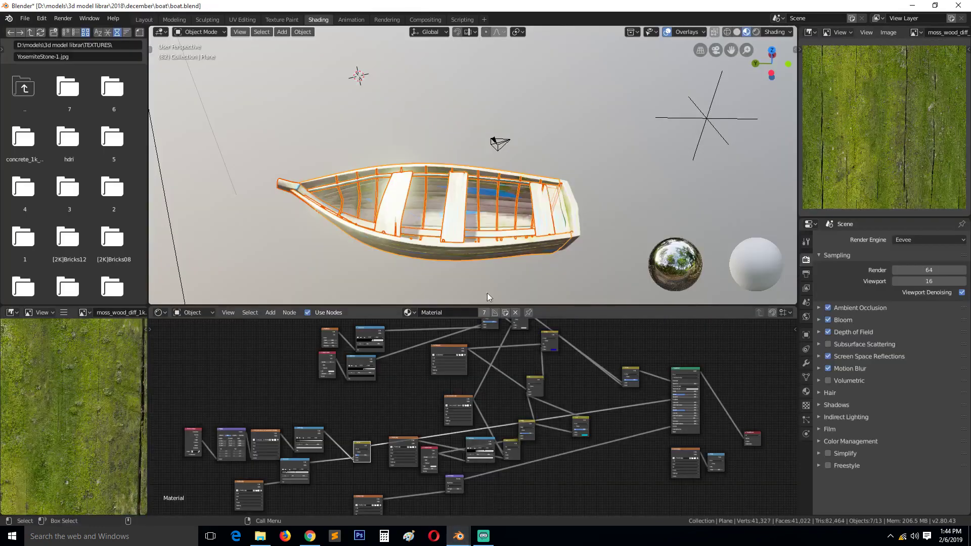
pyautogui.moveTo(489, 278); pyautogui.dragTo(435, 253, button='middle')
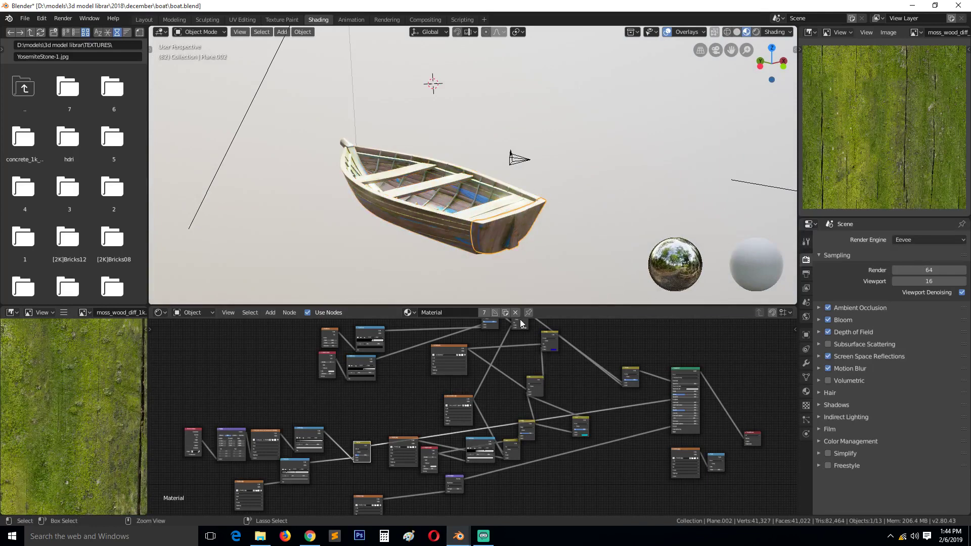
pyautogui.moveTo(460, 534)
pyautogui.click(455, 508)
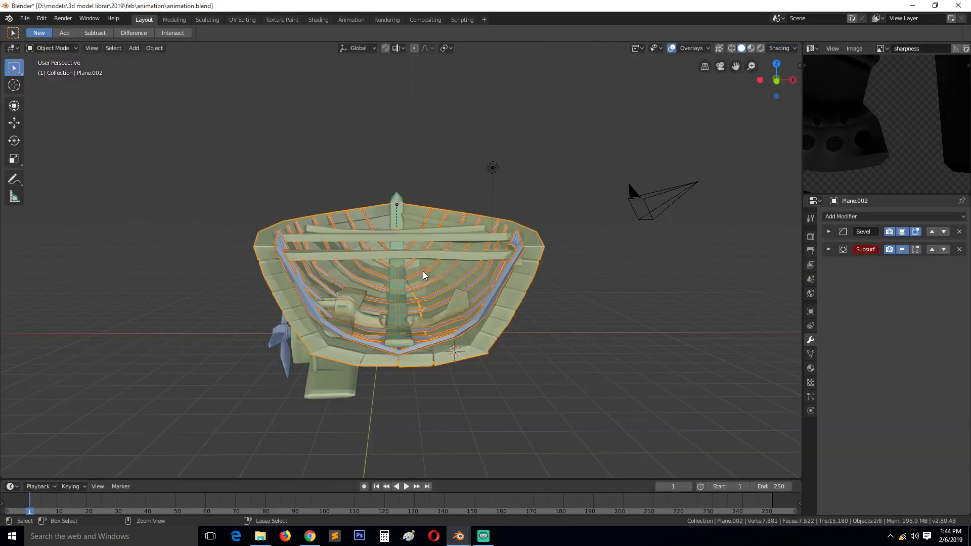
pyautogui.hotkey('ctrl', 'v')
pyautogui.moveTo(432, 287); pyautogui.dragTo(350, 306, button='middle')
# Apply the Mirror modifier of the pasted stern board and join the board into the boat's hull.
pyautogui.click(354, 323)
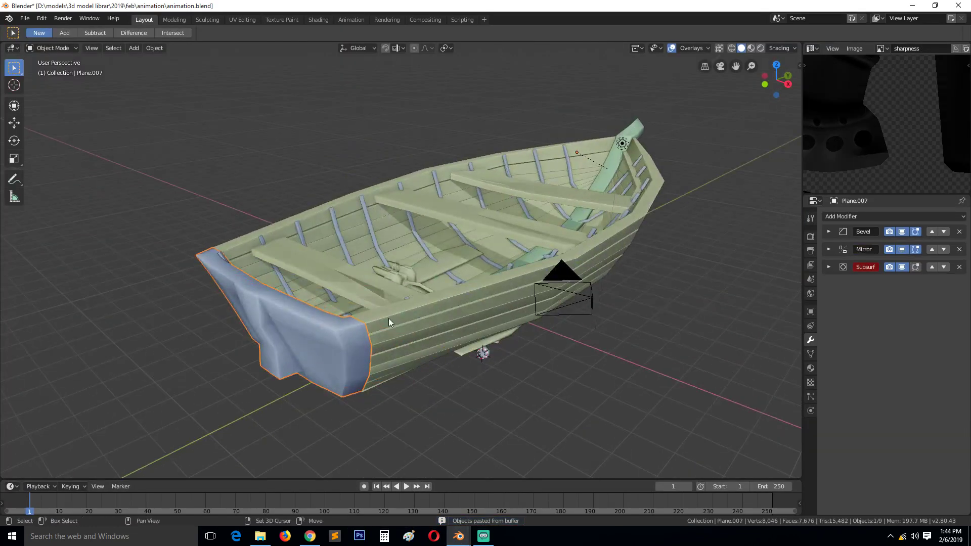
pyautogui.keyDown('shift'); pyautogui.click(397, 313); pyautogui.keyUp('shift')
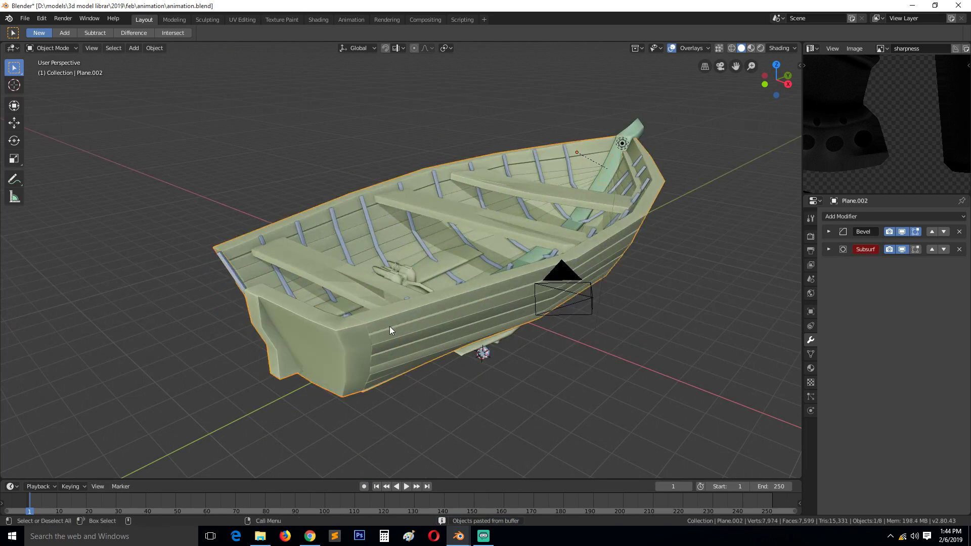
pyautogui.click(304, 341)
pyautogui.click(828, 249)
pyautogui.click(835, 265)
pyautogui.keyDown('shift'); pyautogui.click(456, 301); pyautogui.keyUp('shift')
pyautogui.hotkey('ctrl', 'j')
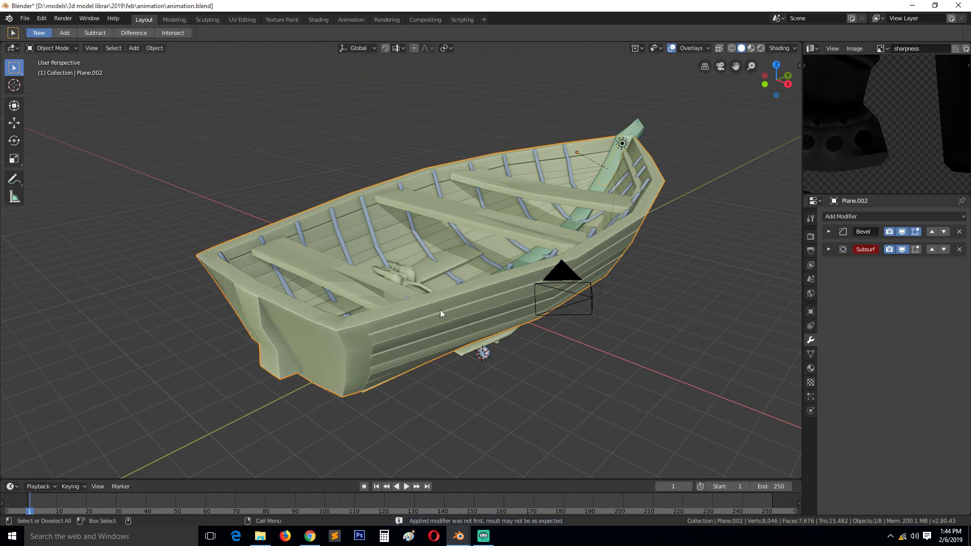
# Join the keel piece with the bow stem into the boat's hull.
pyautogui.moveTo(407, 369); pyautogui.dragTo(408, 337, button='middle')
pyautogui.click(470, 256)
pyautogui.keyDown('shift'); pyautogui.click(406, 339); pyautogui.keyUp('shift')
pyautogui.hotkey('ctrl', 'j')
# Apply the Mirror modifier of the boat's inner ribs and join them into the hull.
pyautogui.moveTo(390, 305); pyautogui.dragTo(374, 250, button='middle')
pyautogui.click(381, 229)
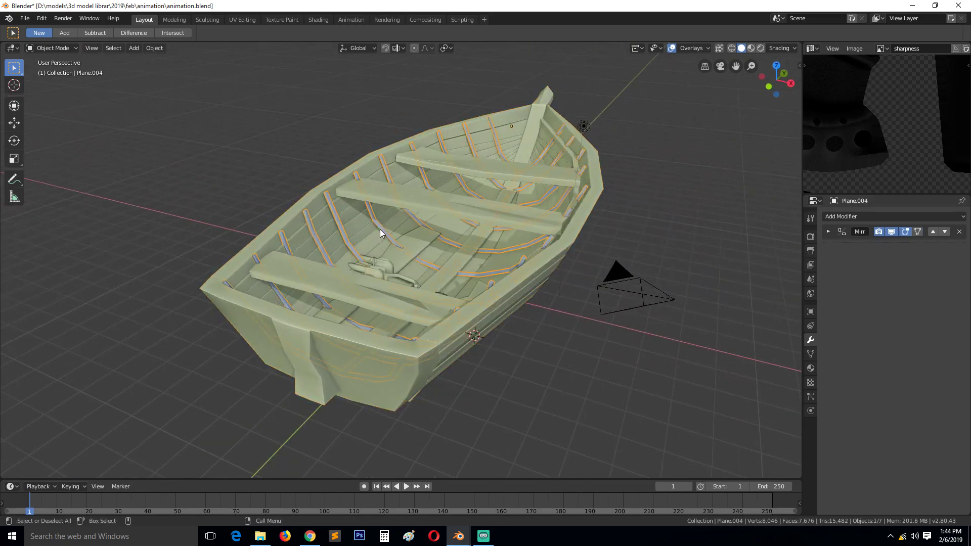
pyautogui.click(829, 232)
pyautogui.click(835, 244)
pyautogui.keyDown('shift'); pyautogui.click(477, 322); pyautogui.keyUp('shift')
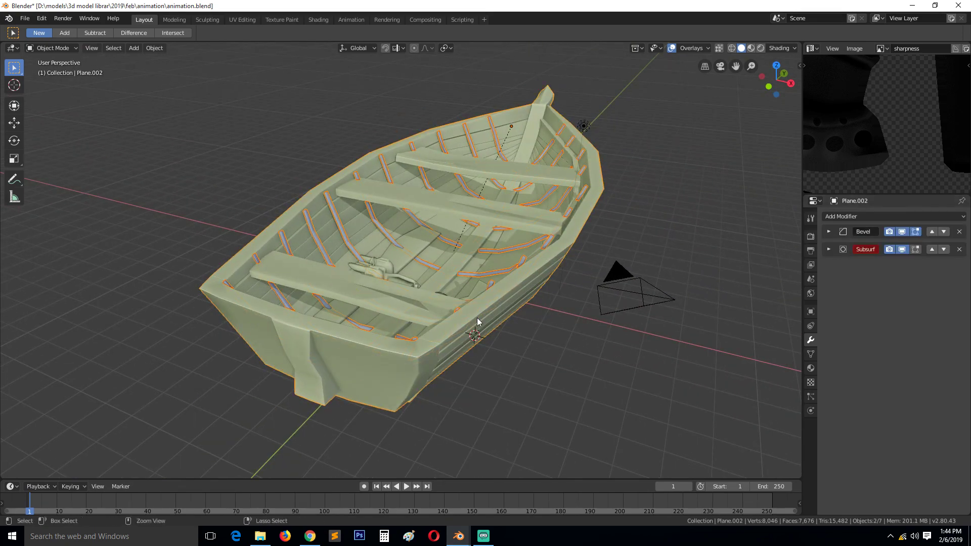
pyautogui.hotkey('ctrl', 'j')
pyautogui.scroll(-3, 474, 329)
pyautogui.press('g')
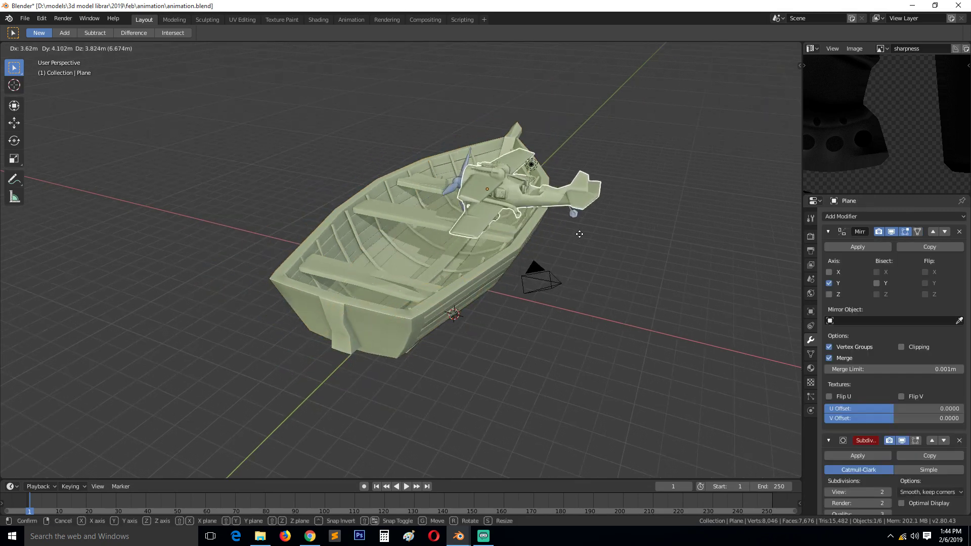
pyautogui.rightClick(578, 232)
# Scale the boat to about 0.426 in front view and set its origin to its geometry.
pyautogui.click(520, 243)
pyautogui.moveTo(520, 244); pyautogui.dragTo(572, 147, button='middle')
pyautogui.press('KP_1')
pyautogui.press('s')
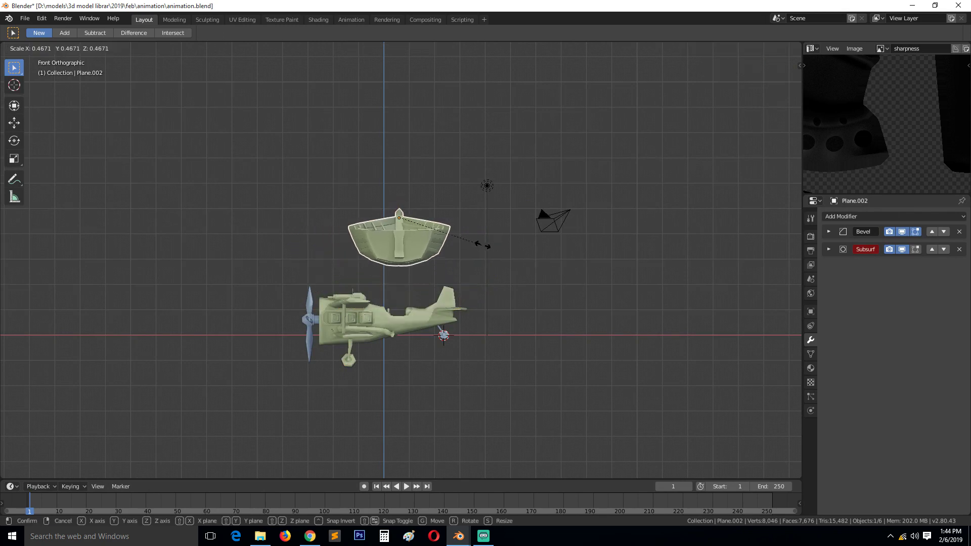
pyautogui.click(453, 239)
pyautogui.rightClick(453, 239)
pyautogui.moveTo(434, 264)
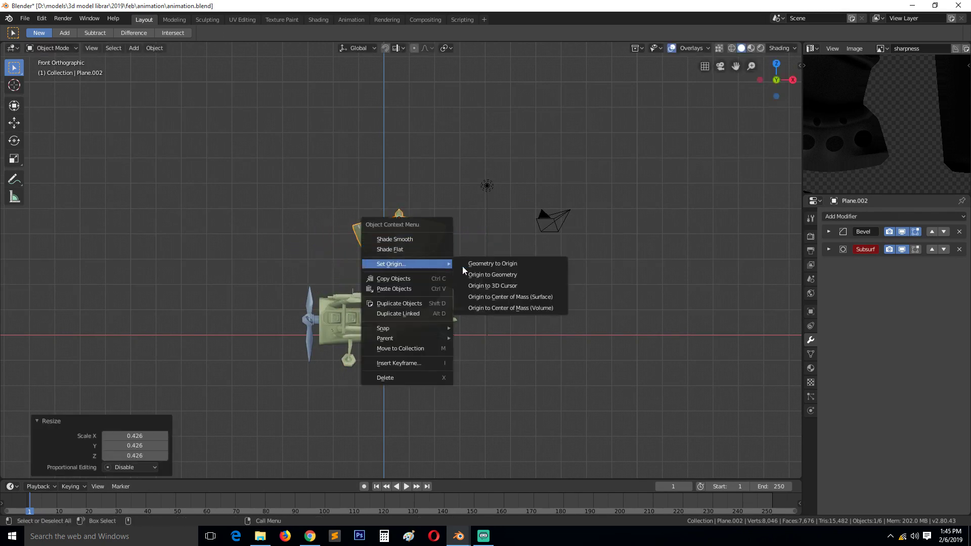
pyautogui.click(506, 273)
# Rotate the boat 90° about the global Z axis and move it about -1.88 m in X and -2.86 m in Z.
pyautogui.write('rz90')
pyautogui.press('Return')
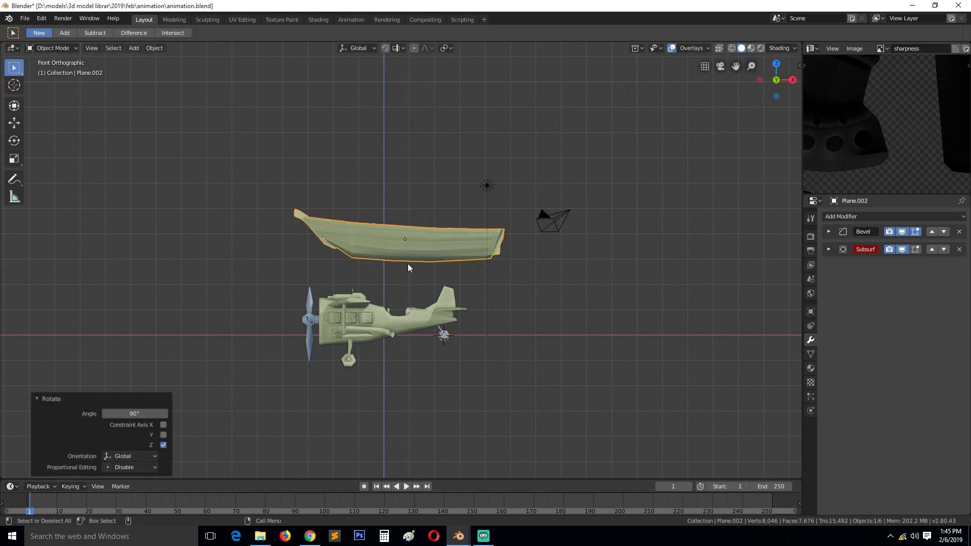
pyautogui.press('g')
pyautogui.click(384, 290)
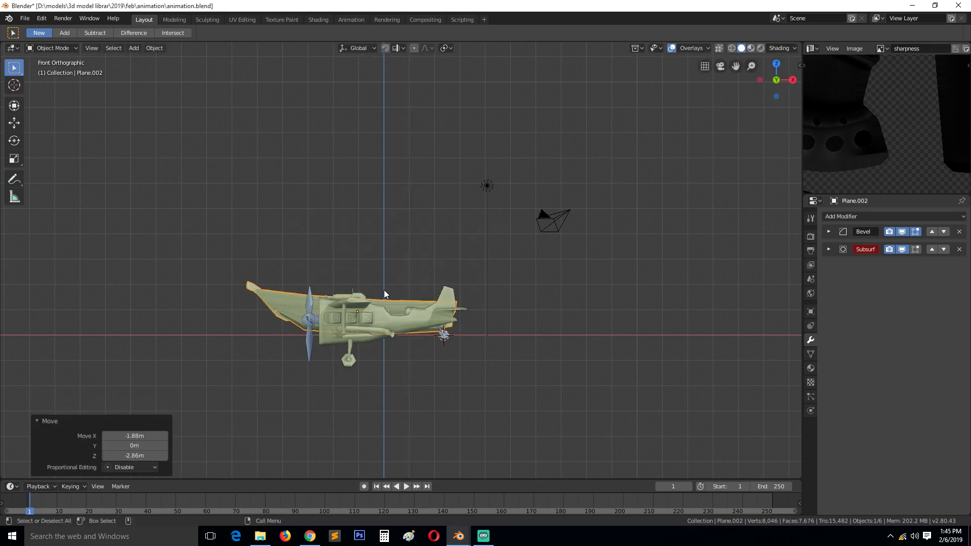
# Move the biplane in front view about 2.84 m along X and 4.79 m up, clear of the boat.
pyautogui.moveTo(384, 290); pyautogui.dragTo(365, 321, button='middle')
pyautogui.click(366, 320)
pyautogui.press('g')
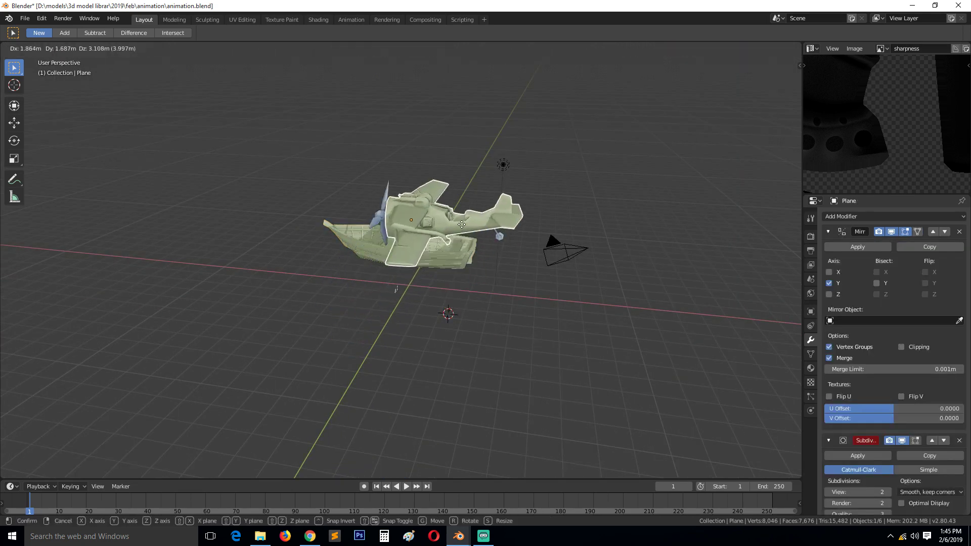
pyautogui.press('KP_1')
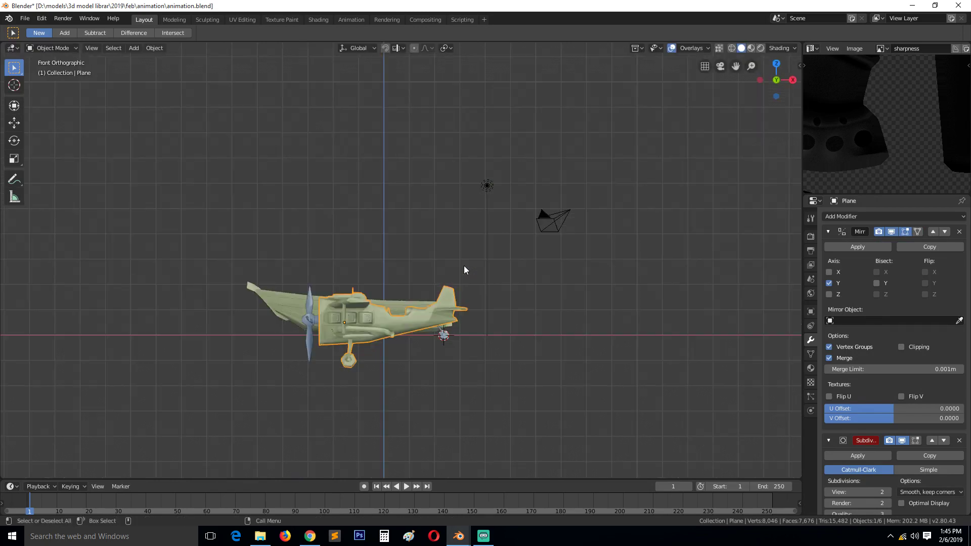
pyautogui.click(529, 120)
pyautogui.scroll(-1, 518, 275)
pyautogui.scroll(3, 518, 275)
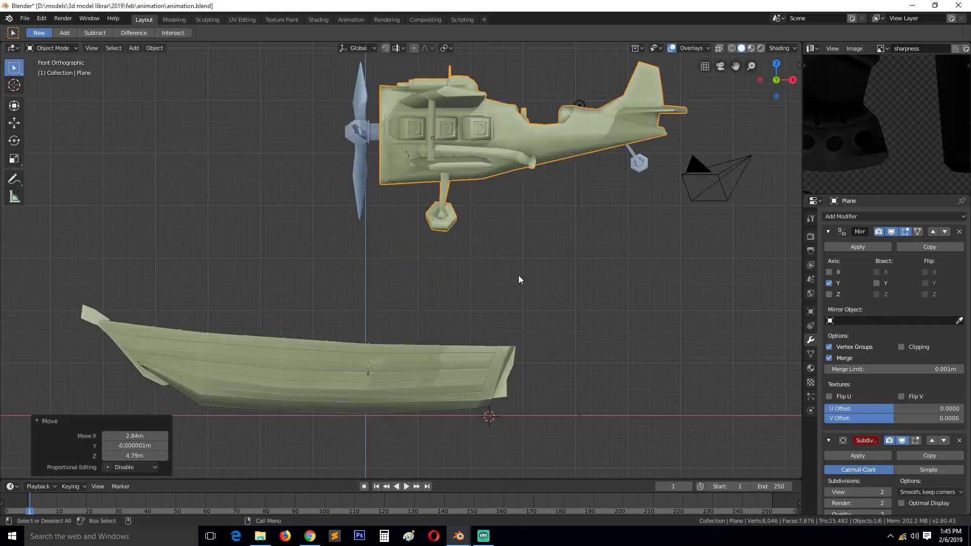
# Scale the biplane up relative to the boat and move it about -4.49 m in X and -0.115 m in Z.
pyautogui.scroll(-1, 492, 254)
pyautogui.press('s')
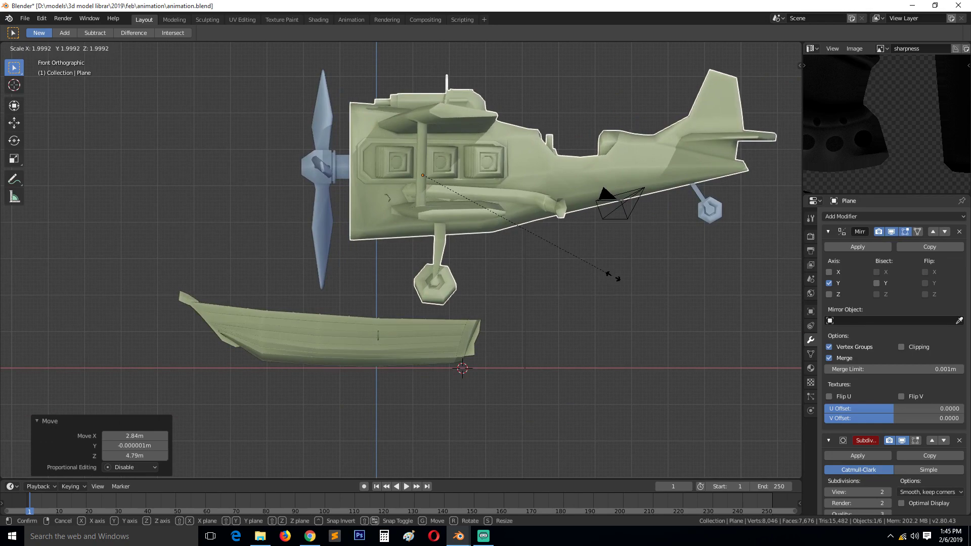
pyautogui.click(563, 259)
pyautogui.scroll(-3, 563, 259)
pyautogui.press('g')
pyautogui.click(480, 265)
pyautogui.moveTo(485, 268); pyautogui.dragTo(372, 348, button='middle')
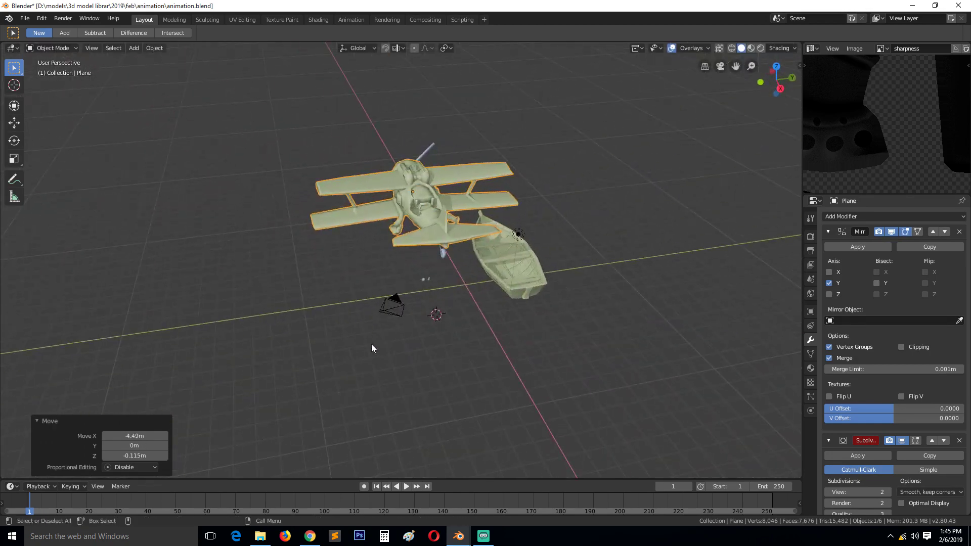
# Delete the small leftover circle object lying between the biplane and the camera.
pyautogui.scroll(6, 374, 344)
pyautogui.click(445, 312)
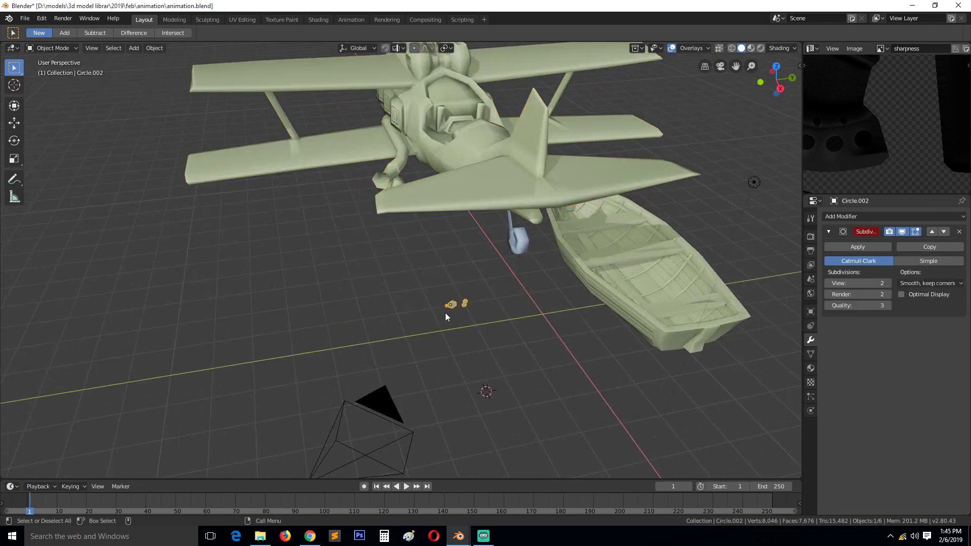
pyautogui.press('x')
pyautogui.click(445, 312)
# Move the biplane 5.44 m along Y and 0.527 m up so it sits above the rowing boat, and save the file.
pyautogui.click(441, 197)
pyautogui.scroll(-4, 435, 259)
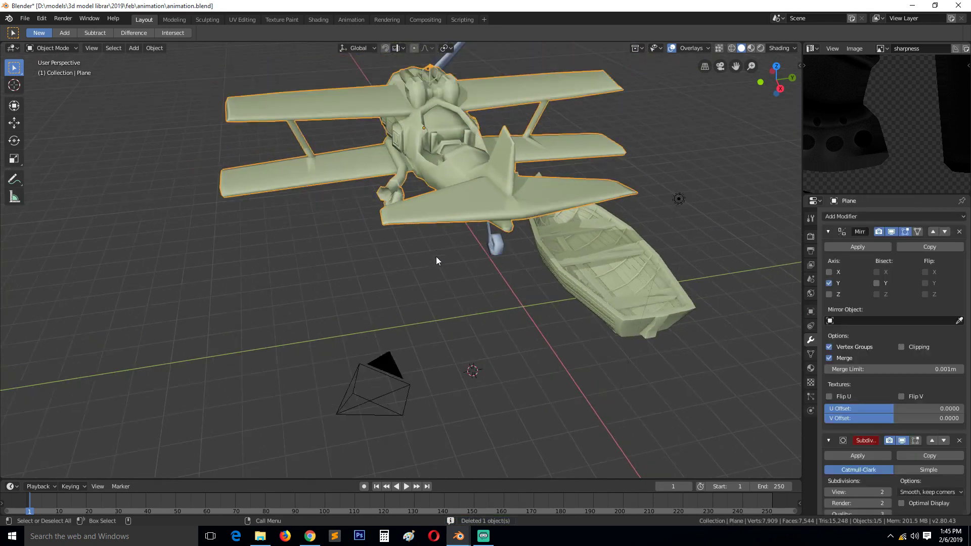
pyautogui.moveTo(435, 259); pyautogui.dragTo(384, 346, button='middle')
pyautogui.scroll(5, 408, 238)
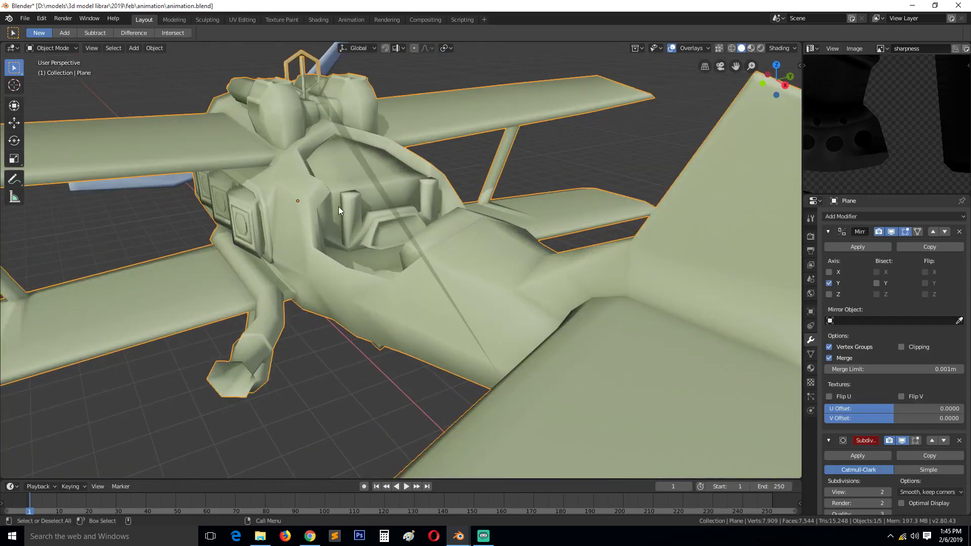
pyautogui.press('KP_1')
pyautogui.scroll(-6, 382, 205)
pyautogui.press('KP_3')
pyautogui.press('g')
pyautogui.click(523, 258)
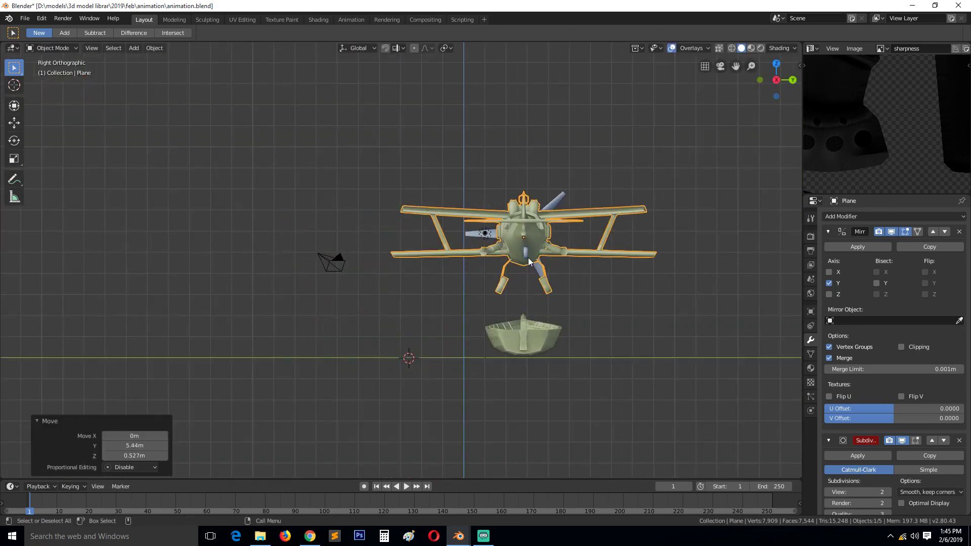
pyautogui.press('KP_1')
pyautogui.hotkey('ctrl', 's')
pyautogui.scroll(-2, 539, 276)
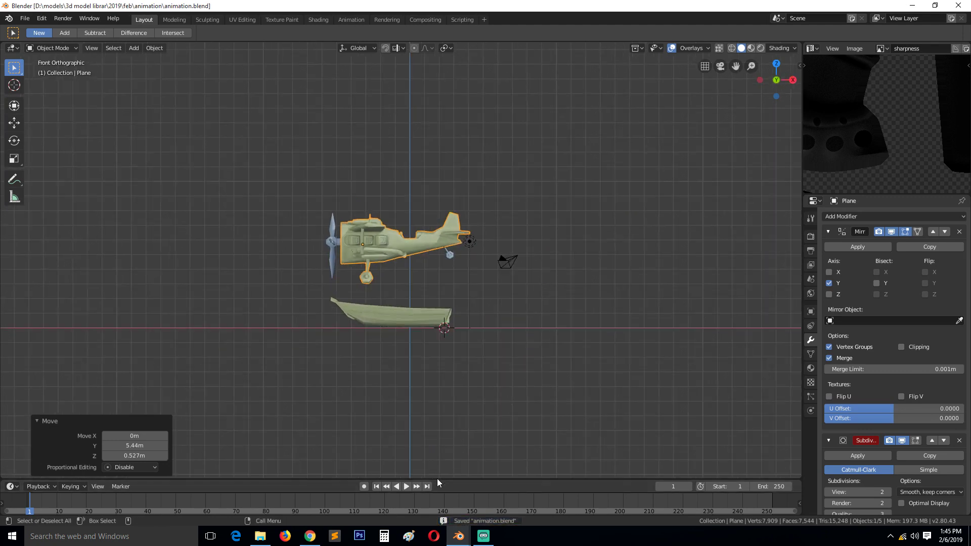
# Switch to File Explorer and search the 2018 model folder for "boat".
pyautogui.moveTo(459, 536)
pyautogui.click(488, 498)
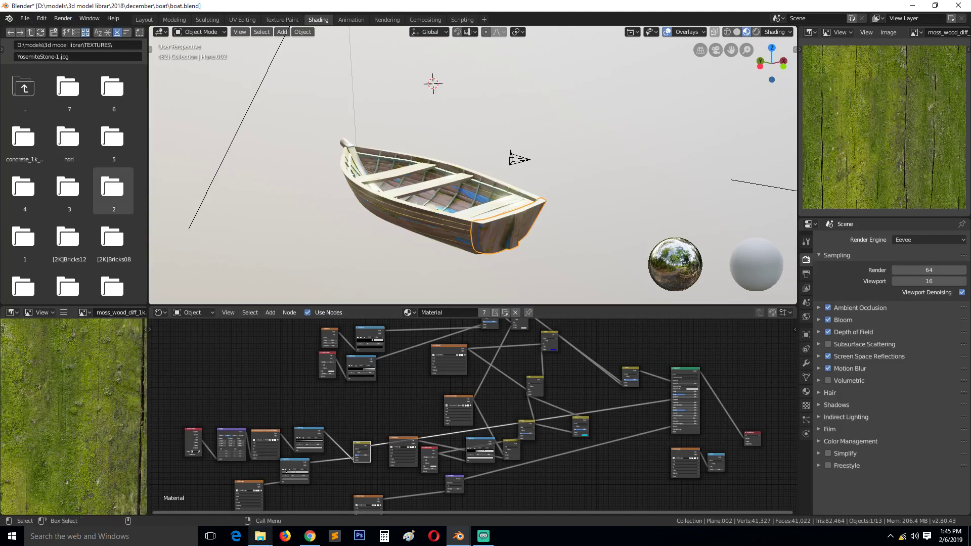
pyautogui.click(260, 536)
pyautogui.click(125, 34)
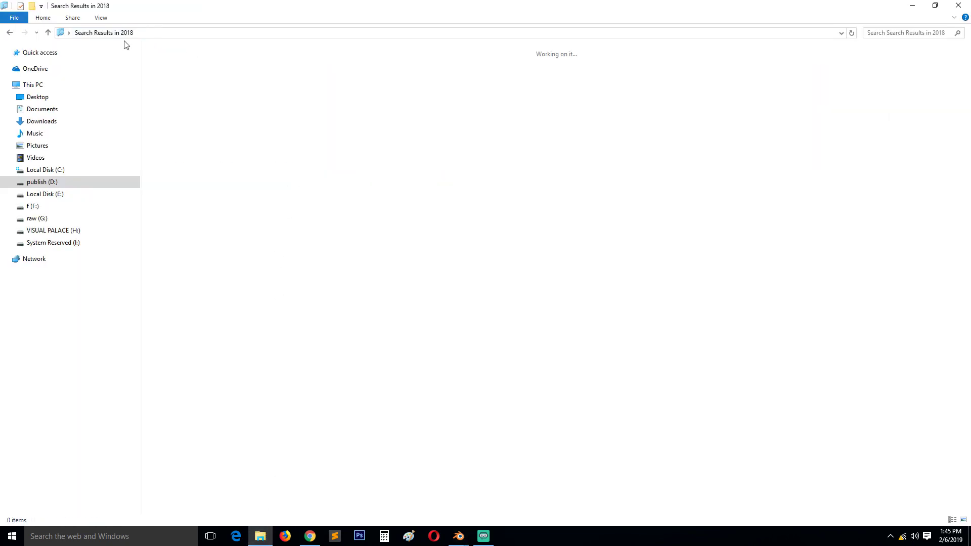
pyautogui.click(921, 32)
pyautogui.write('boa')
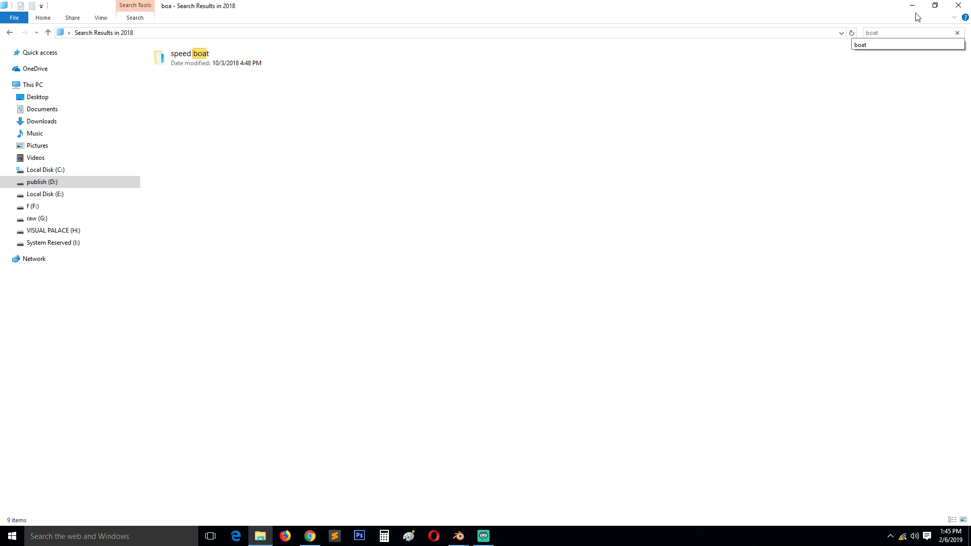
pyautogui.write('t')
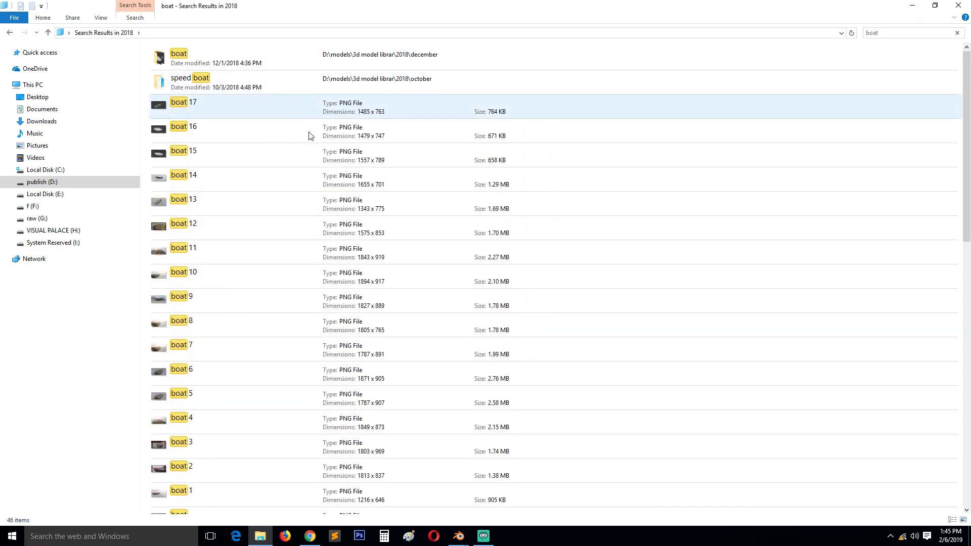
pyautogui.scroll(-10, 321, 162)
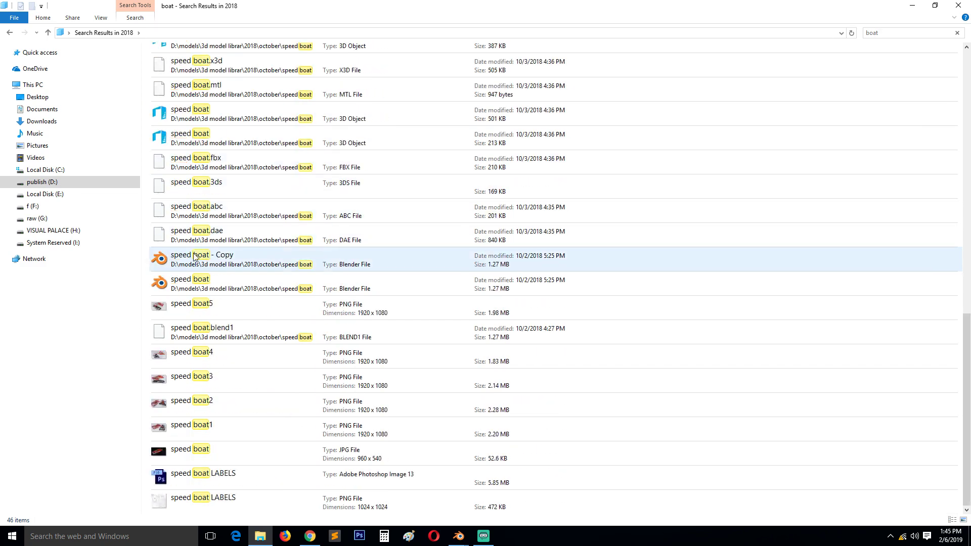
# Go to the file location of the "speed boat - Copy" Blender file and open it in Blender.
pyautogui.rightClick(215, 268)
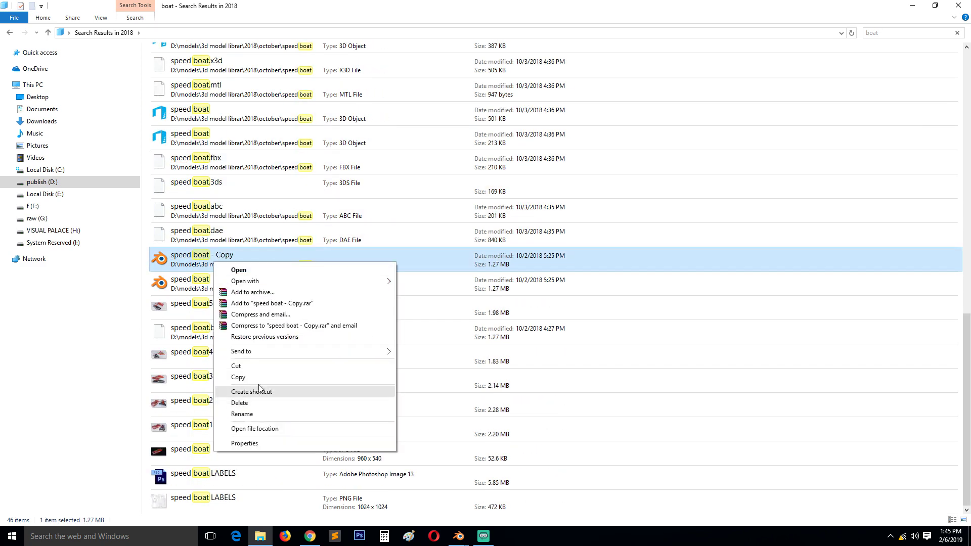
pyautogui.click(241, 428)
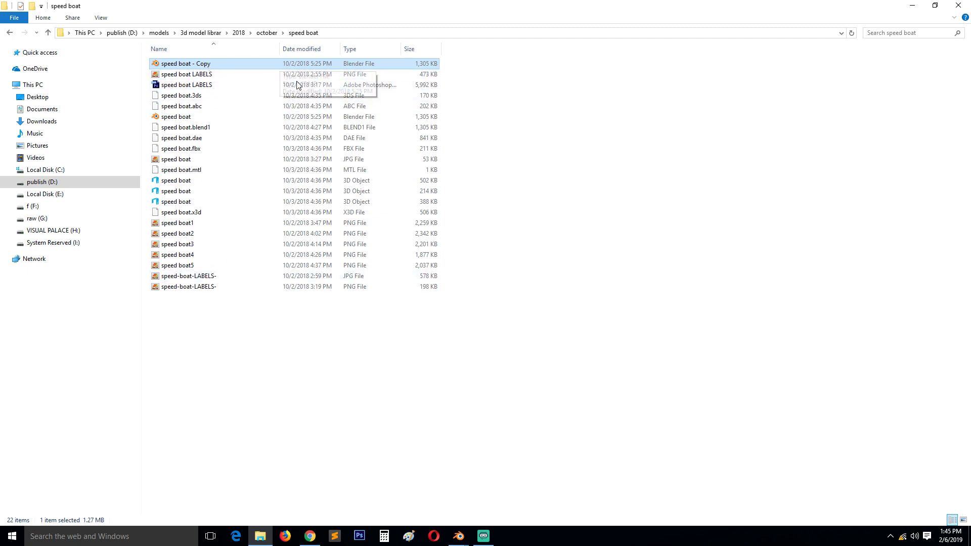
pyautogui.moveTo(278, 61); pyautogui.dragTo(575, 244)
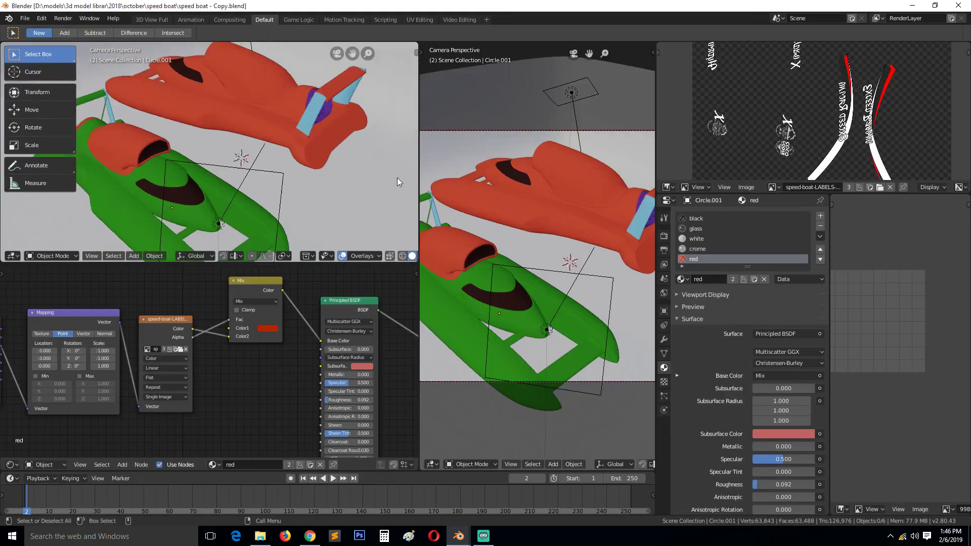
# Add a Shading workspace to the speed boat file to preview the boats with their materials.
pyautogui.scroll(-2, 395, 178)
pyautogui.click(246, 136)
pyautogui.moveTo(246, 135); pyautogui.dragTo(288, 62, button='middle')
pyautogui.scroll(1, 283, 150)
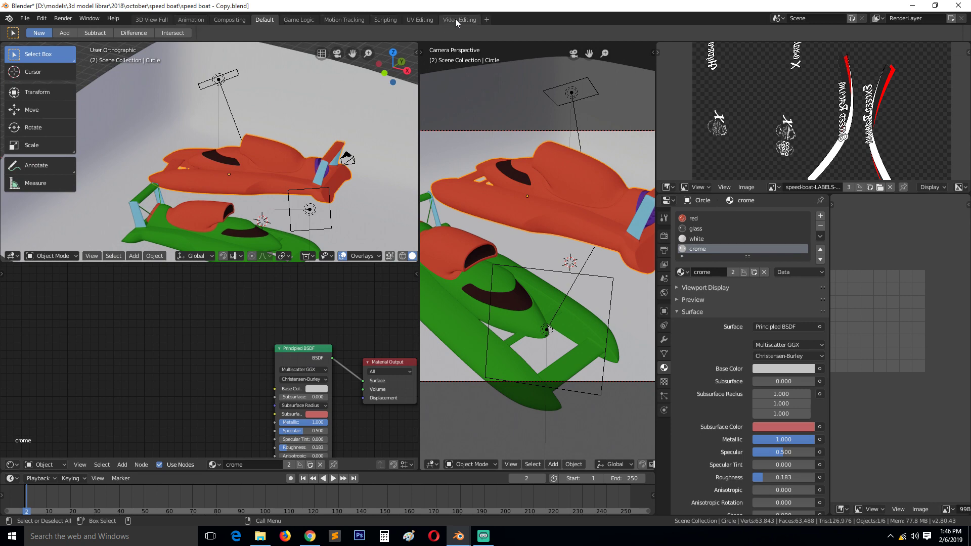
pyautogui.click(485, 20)
pyautogui.moveTo(454, 38)
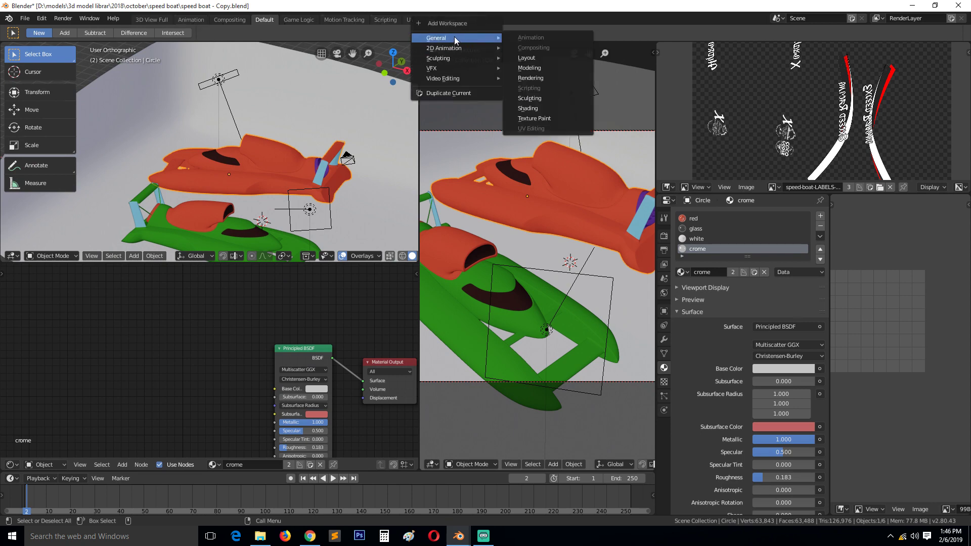
pyautogui.click(528, 108)
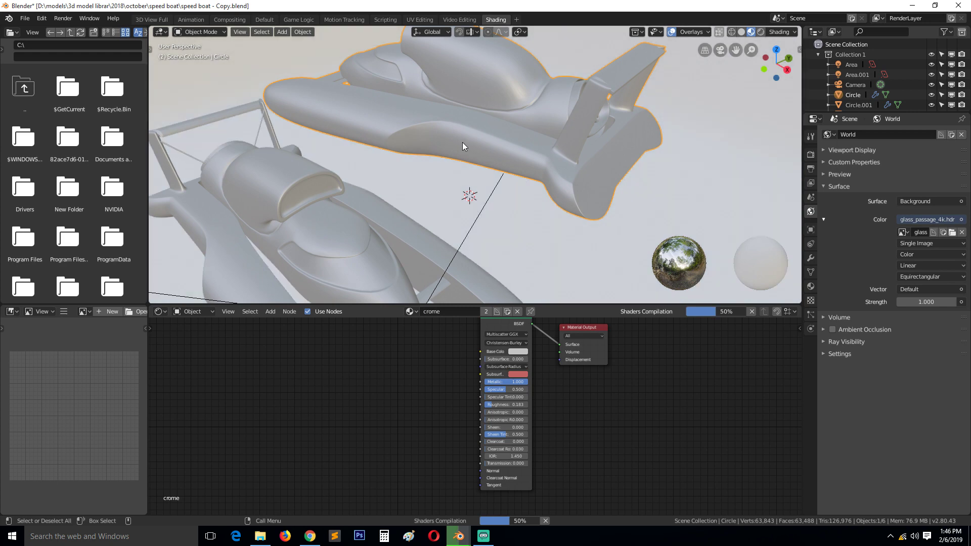
# Select the black speed boat and save the speed boat file.
pyautogui.scroll(-1, 459, 146)
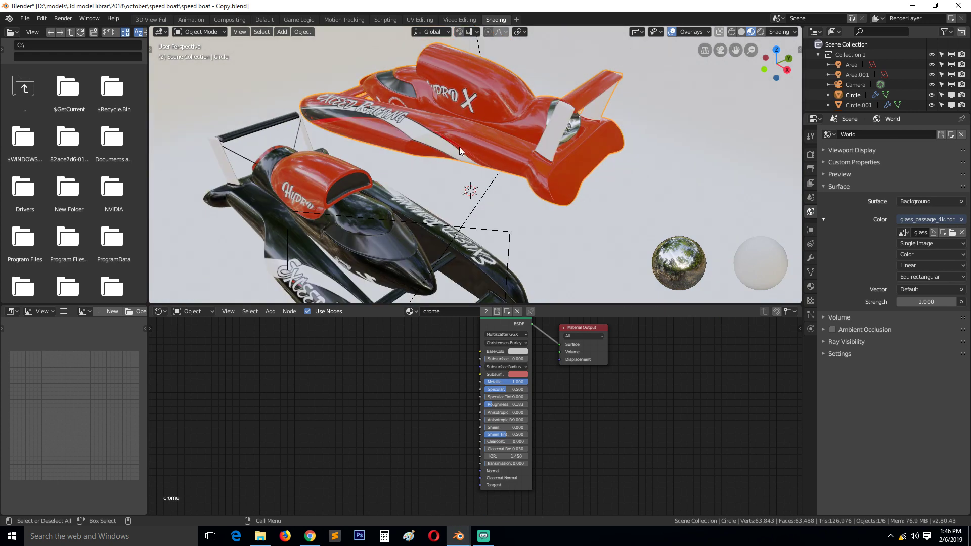
pyautogui.moveTo(459, 146); pyautogui.dragTo(485, 136, button='middle')
pyautogui.click(423, 216)
pyautogui.scroll(-3, 423, 216)
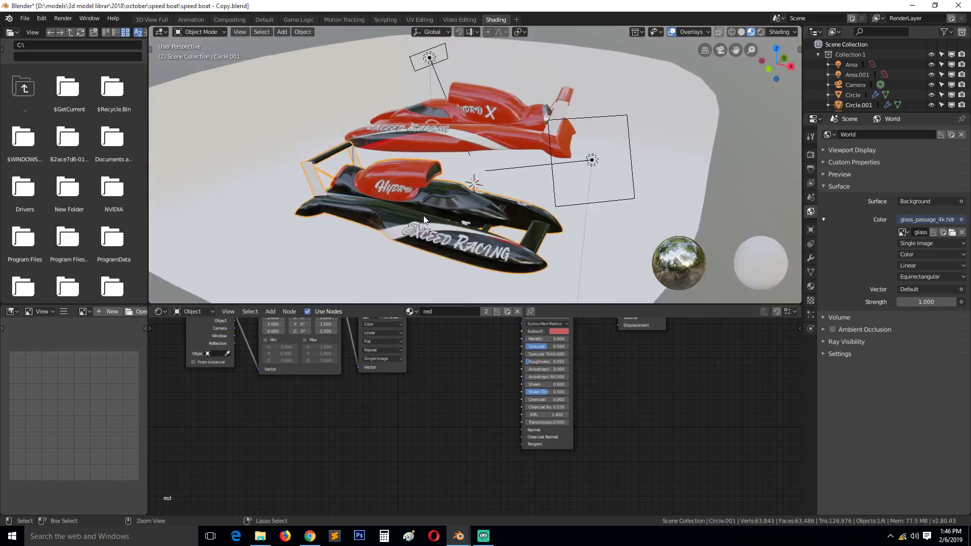
pyautogui.hotkey('ctrl', 's')
# Copy the black speed boat and paste it into the animation.blend scene in the other Blender window.
pyautogui.moveTo(424, 218)
pyautogui.mouseDown(button='middle')
pyautogui.moveTo(382, 190)
pyautogui.moveTo(418, 201)
pyautogui.mouseUp(button='middle')
pyautogui.press('g')
pyautogui.rightClick(468, 159)
pyautogui.press('Tab')
pyautogui.moveTo(452, 172); pyautogui.dragTo(410, 207, button='middle')
pyautogui.press('Tab')
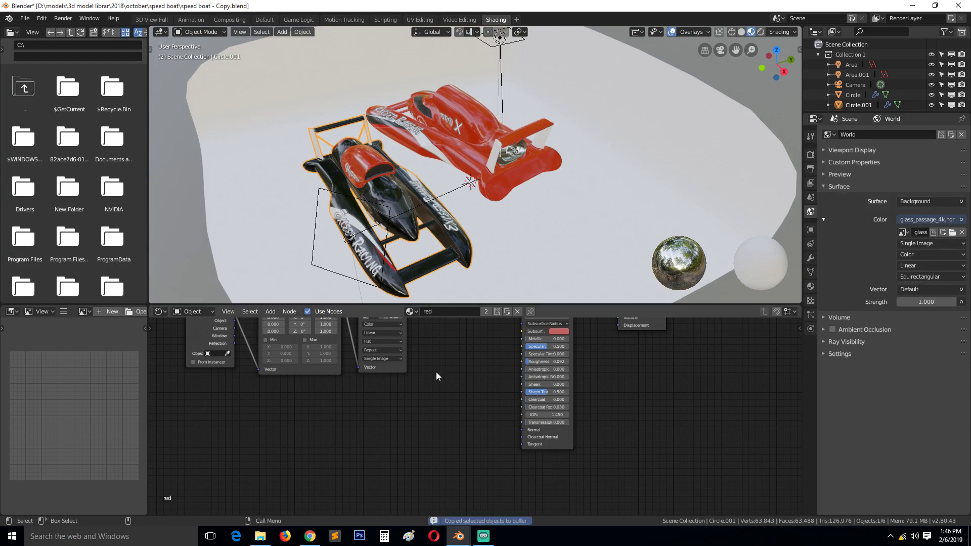
pyautogui.click(912, 5)
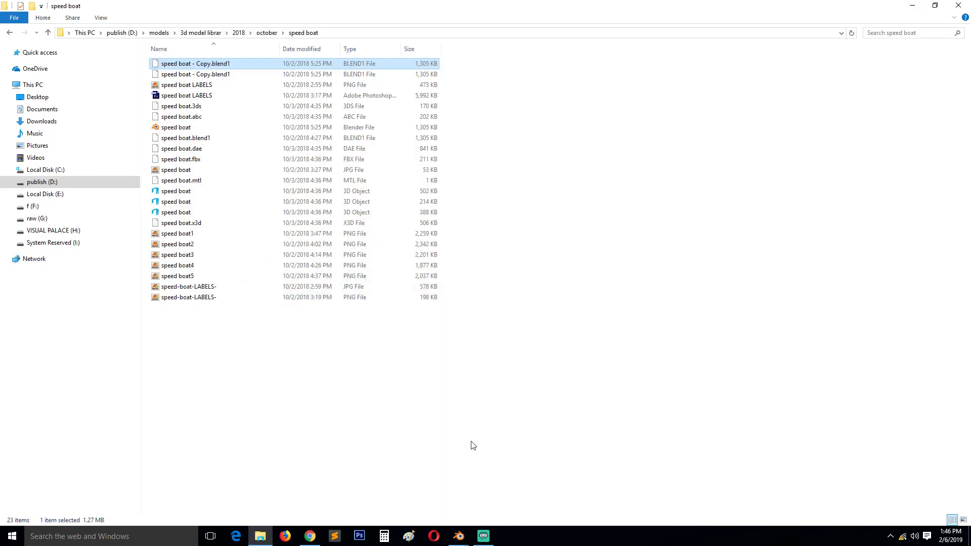
pyautogui.moveTo(459, 536)
pyautogui.click(419, 489)
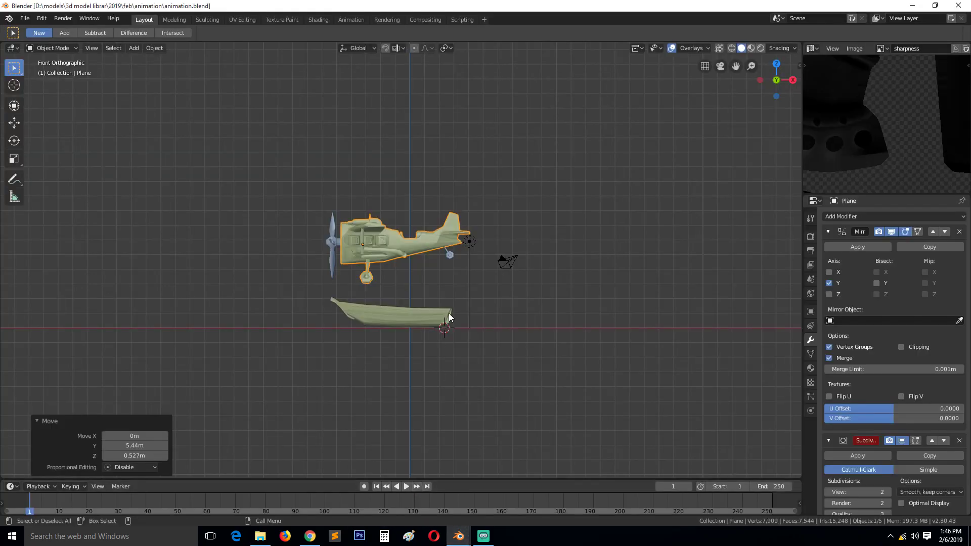
pyautogui.hotkey('ctrl', 'v')
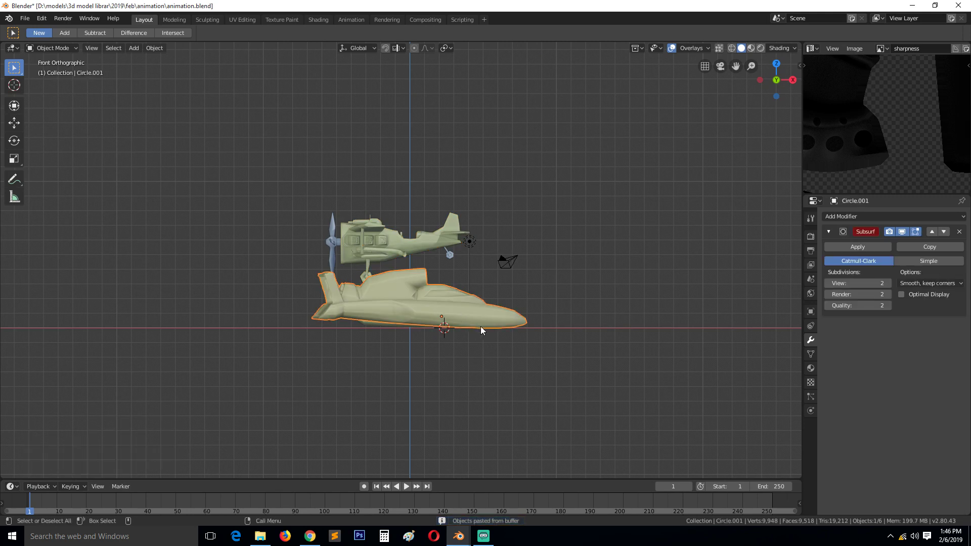
# Scale the pasted speed boat to 0.508 and clear its rotation.
pyautogui.press('s')
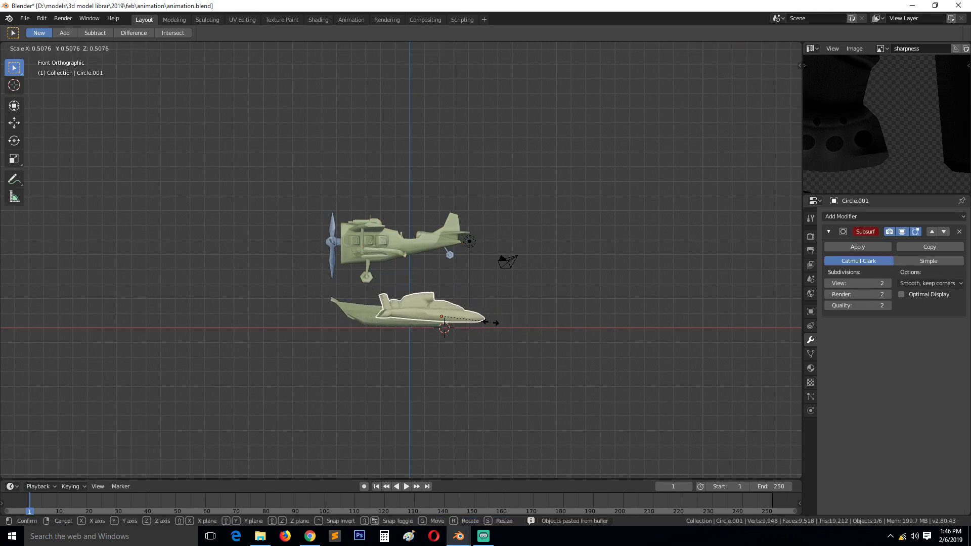
pyautogui.click(485, 321)
pyautogui.press('KP_7')
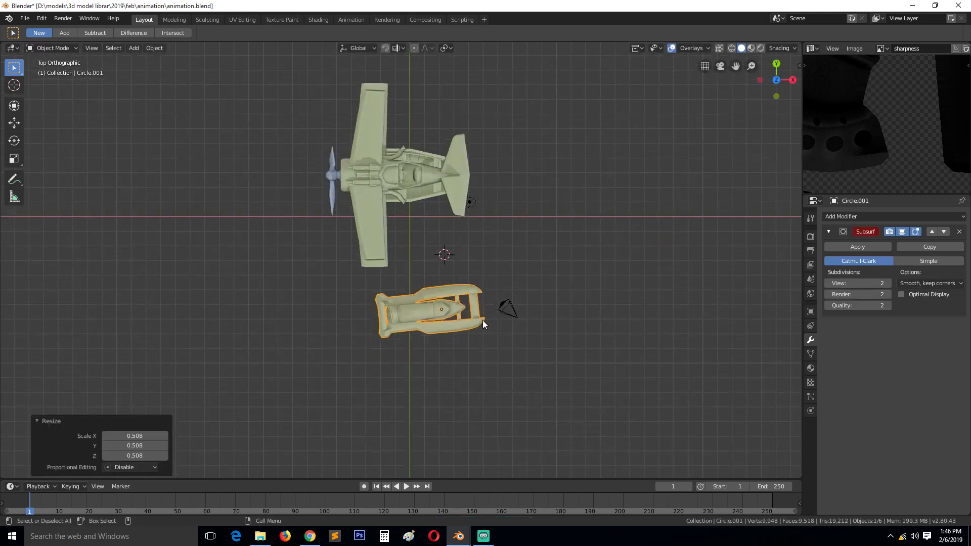
pyautogui.hotkey('alt', 'r')
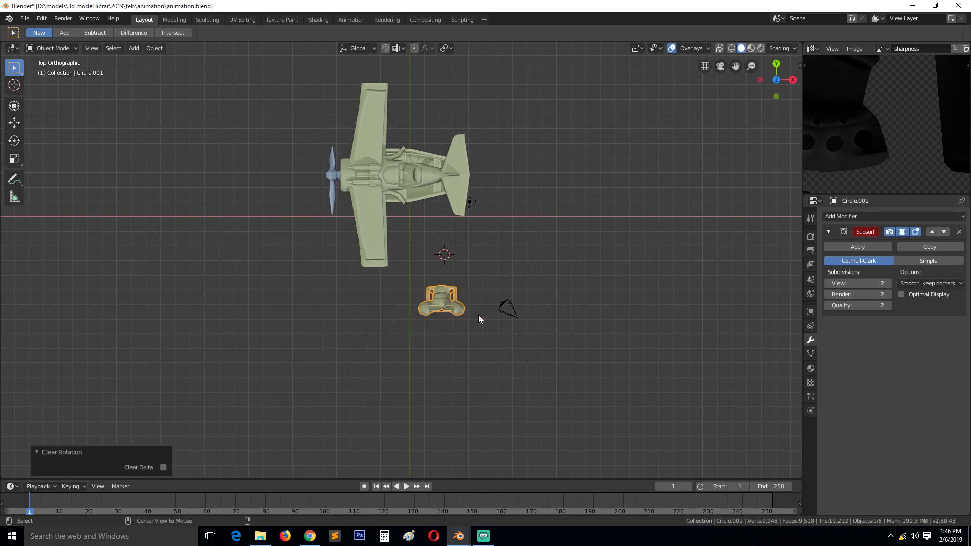
# Rotate the speed boat 90° about the global X axis and scale it up by 1.914.
pyautogui.press('KP_1')
pyautogui.write('r')
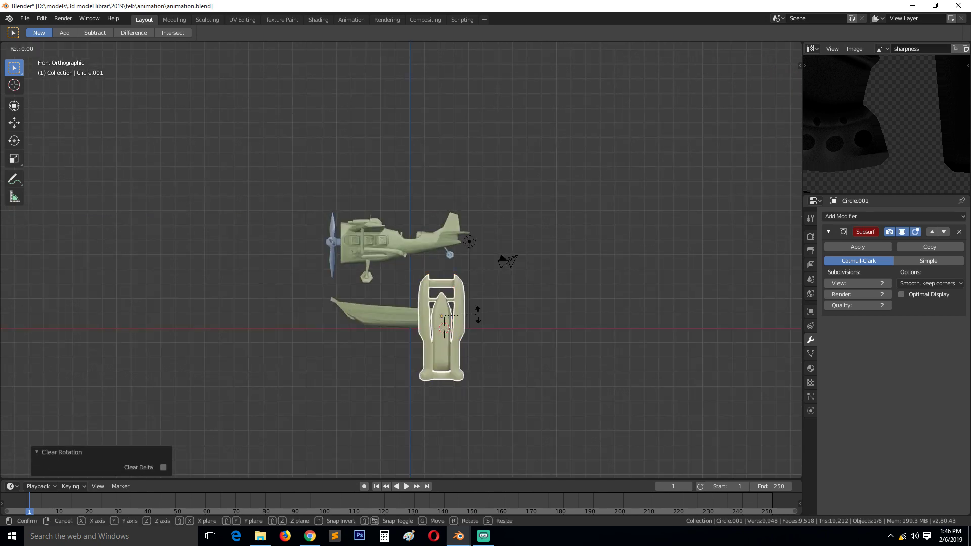
pyautogui.write('x90')
pyautogui.press('Return')
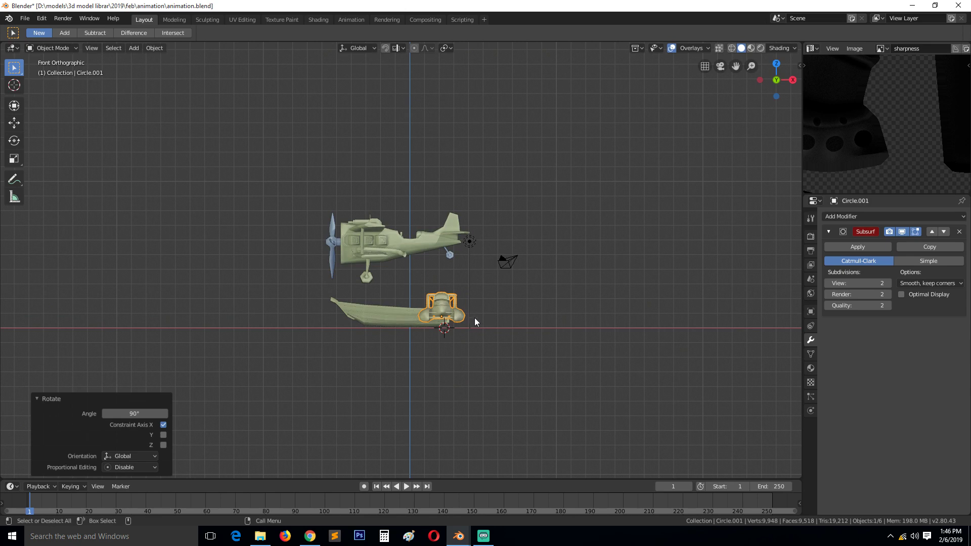
pyautogui.press('s')
pyautogui.click(501, 338)
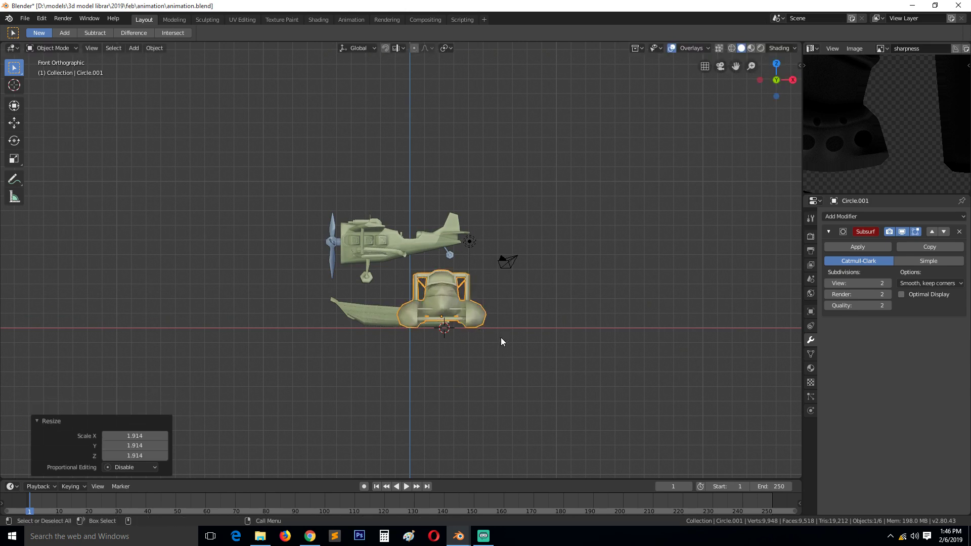
# In right view, move the speed boat 22 m along Y and -0.276 m in Z, and rotate it 3.24° to level it.
pyautogui.press('KP_3')
pyautogui.keyDown('shift'); pyautogui.moveTo(419, 344); pyautogui.dragTo(392, 342, button='middle'); pyautogui.keyUp('shift')
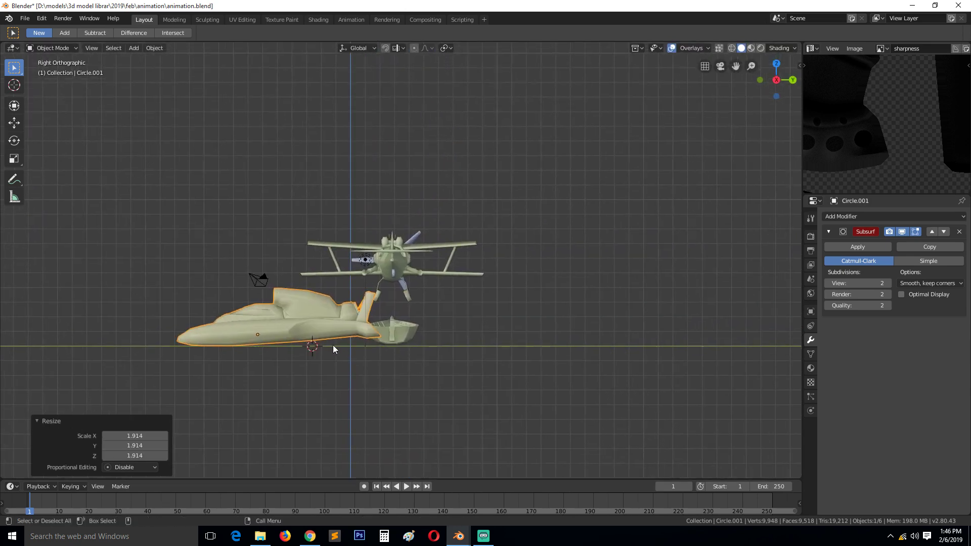
pyautogui.press('g')
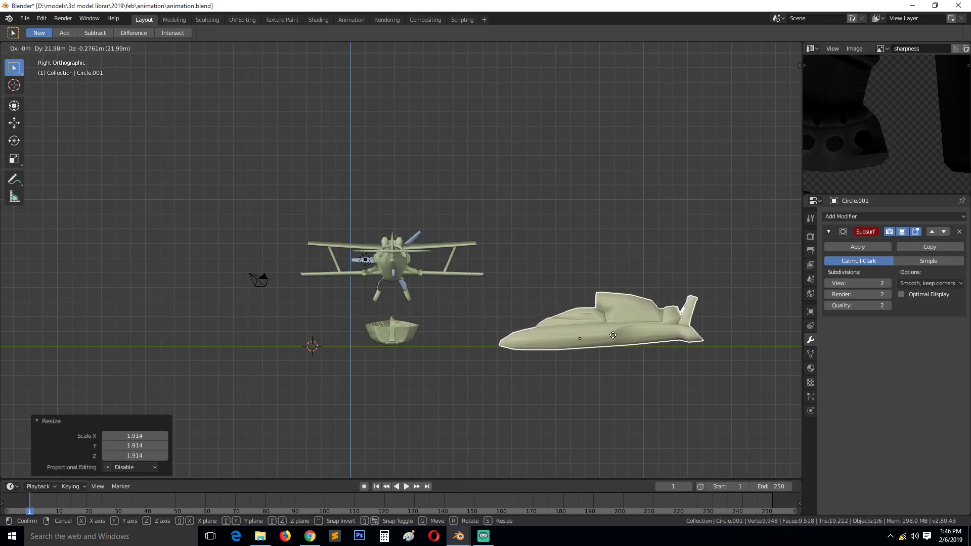
pyautogui.click(613, 338)
pyautogui.keyDown('shift'); pyautogui.moveTo(613, 336); pyautogui.dragTo(499, 337, button='middle'); pyautogui.keyUp('shift')
pyautogui.press('r')
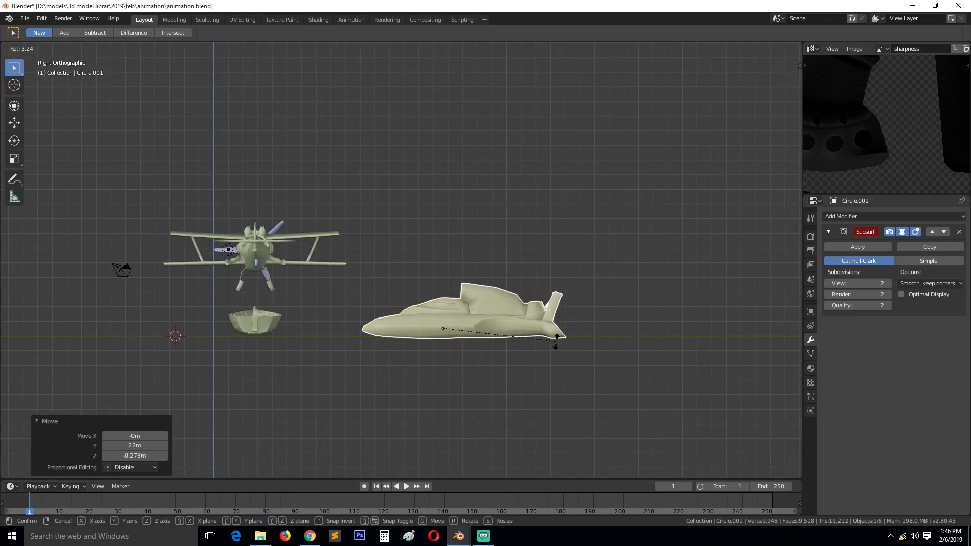
pyautogui.click(556, 342)
# Scale the rowing boat up to nearly twice its size to suit the speed boat.
pyautogui.scroll(3, 517, 353)
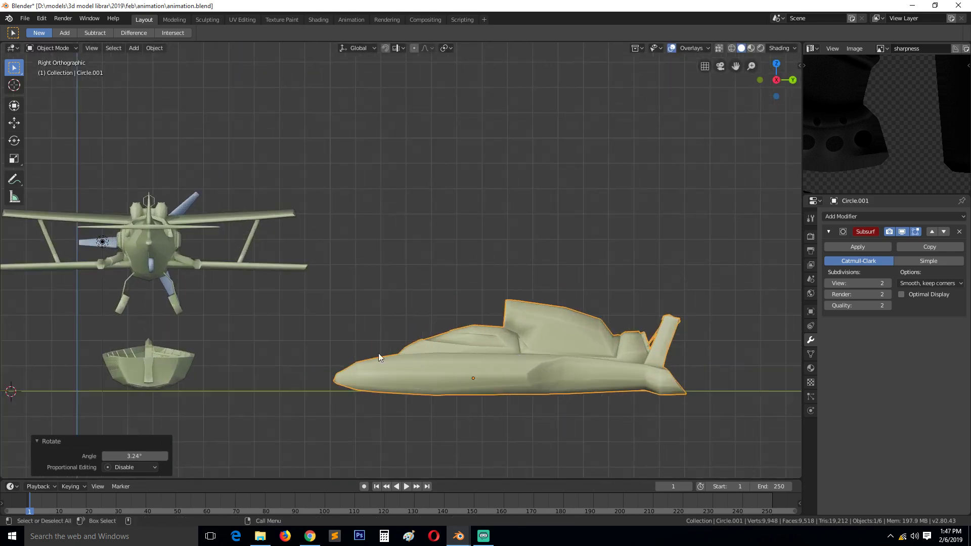
pyautogui.click(178, 379)
pyautogui.press('s')
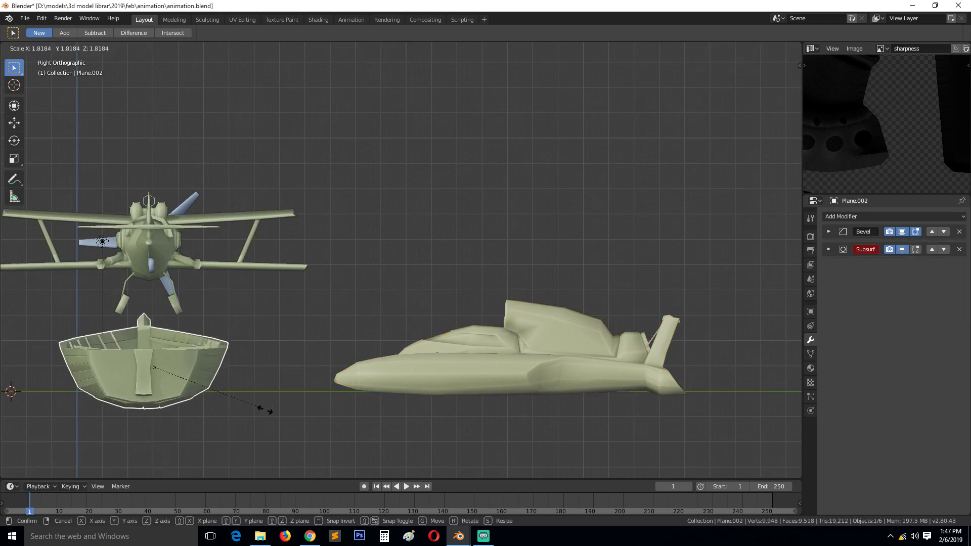
pyautogui.click(271, 413)
# In top view, move the speed boat 1.14 m along X and 18.9 m along Y, away from the rowing boat.
pyautogui.click(490, 384)
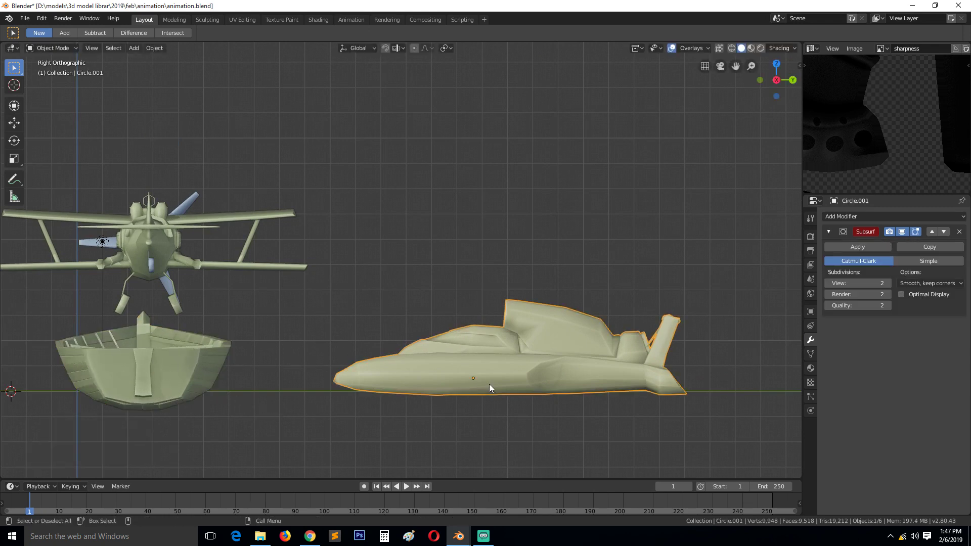
pyautogui.keyDown('shift'); pyautogui.moveTo(490, 384); pyautogui.dragTo(200, 320, button='middle'); pyautogui.keyUp('shift')
pyautogui.scroll(-4, 332, 339)
pyautogui.scroll(-1, 209, 319)
pyautogui.press('KP_7')
pyautogui.press('KP_7')
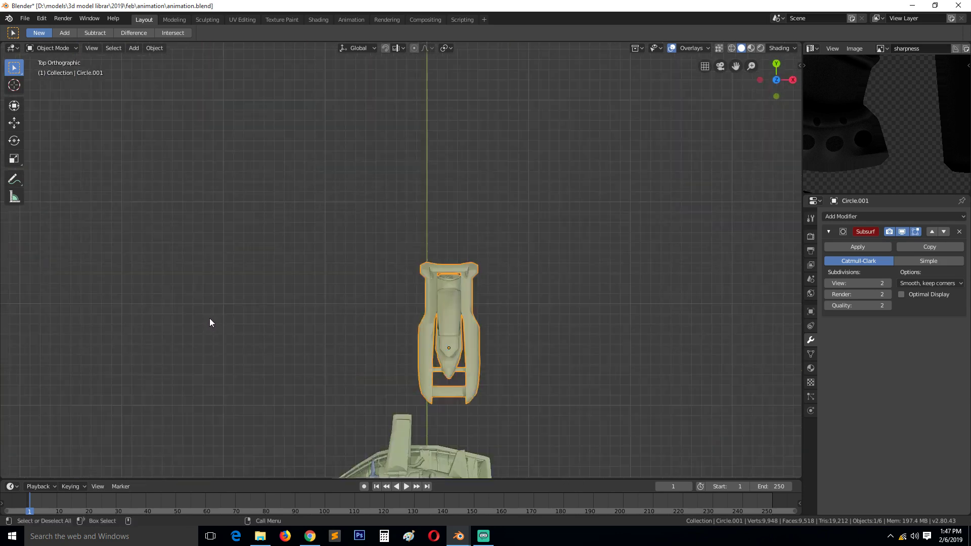
pyautogui.press('g')
pyautogui.click(446, 131)
# In right view, move the speed boat 7.01 m and then roughly another 6 m along Y, deselect it and save the file.
pyautogui.scroll(-1, 507, 226)
pyautogui.moveTo(506, 226); pyautogui.dragTo(338, 277, button='middle')
pyautogui.press('KP_1')
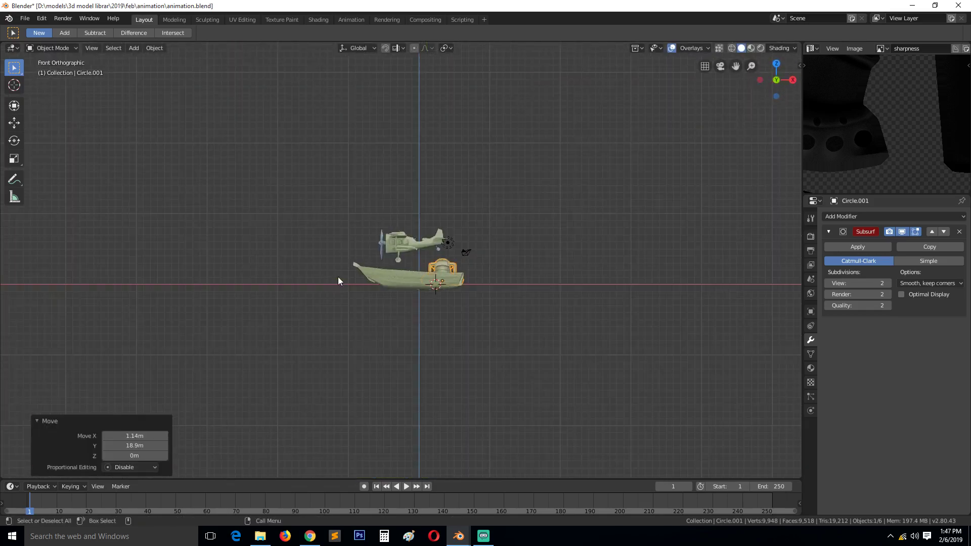
pyautogui.press('KP_3')
pyautogui.keyDown('shift'); pyautogui.moveTo(538, 303); pyautogui.dragTo(425, 305, button='middle'); pyautogui.keyUp('shift')
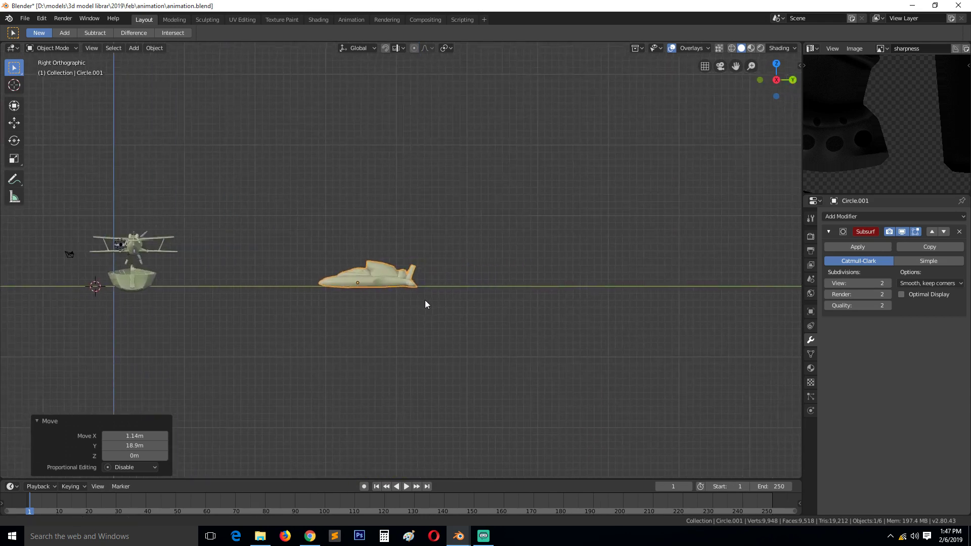
pyautogui.press('g')
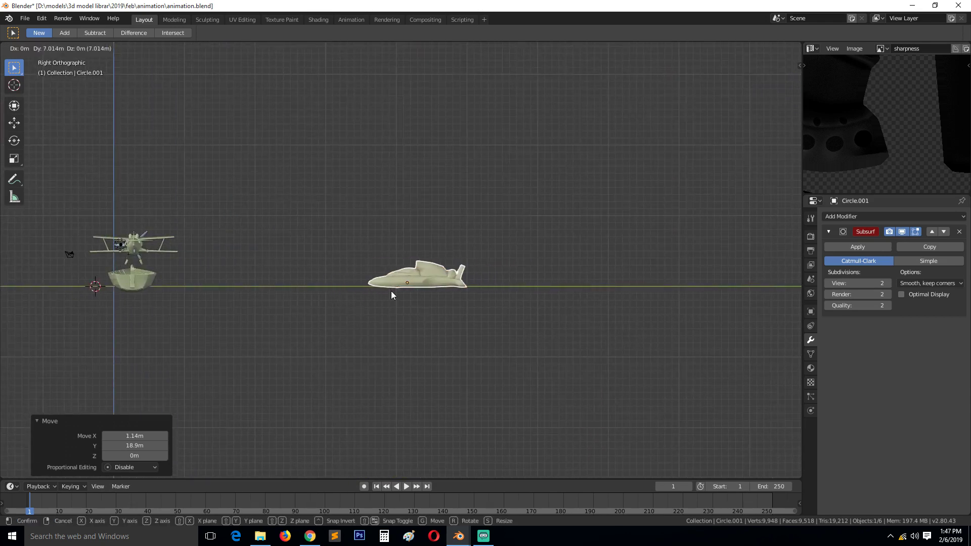
pyautogui.click(389, 291)
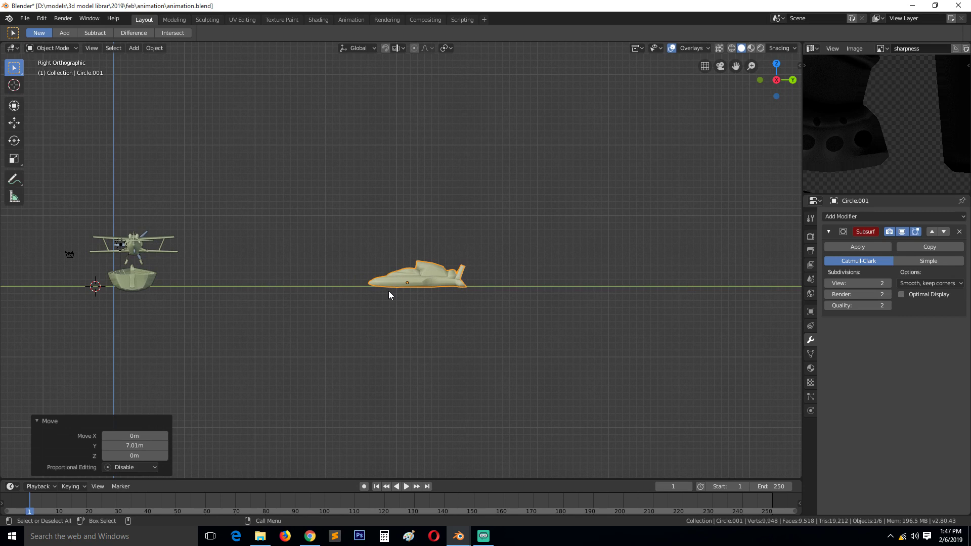
pyautogui.press('g')
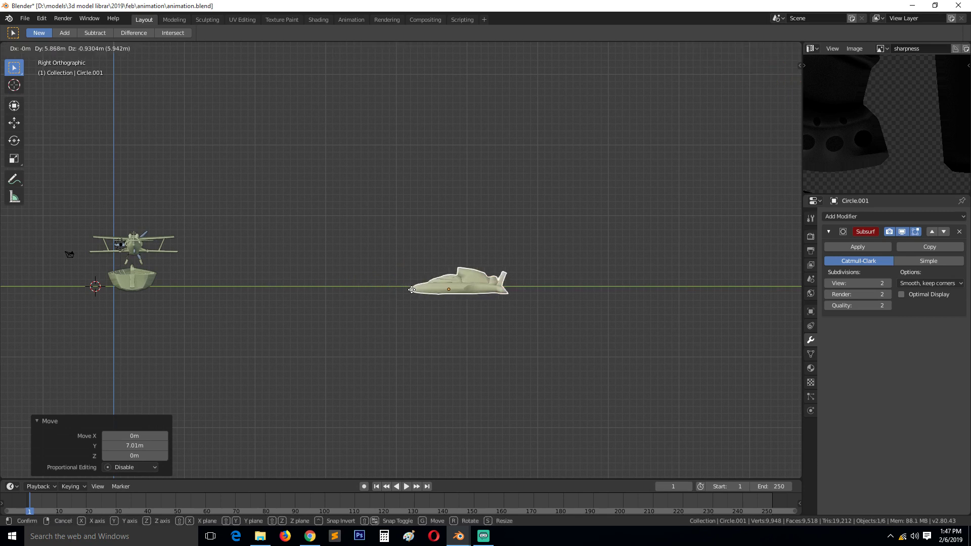
pyautogui.click(414, 289)
pyautogui.moveTo(316, 292); pyautogui.dragTo(594, 239, button='middle')
pyautogui.click(404, 283)
pyautogui.hotkey('ctrl', 's')
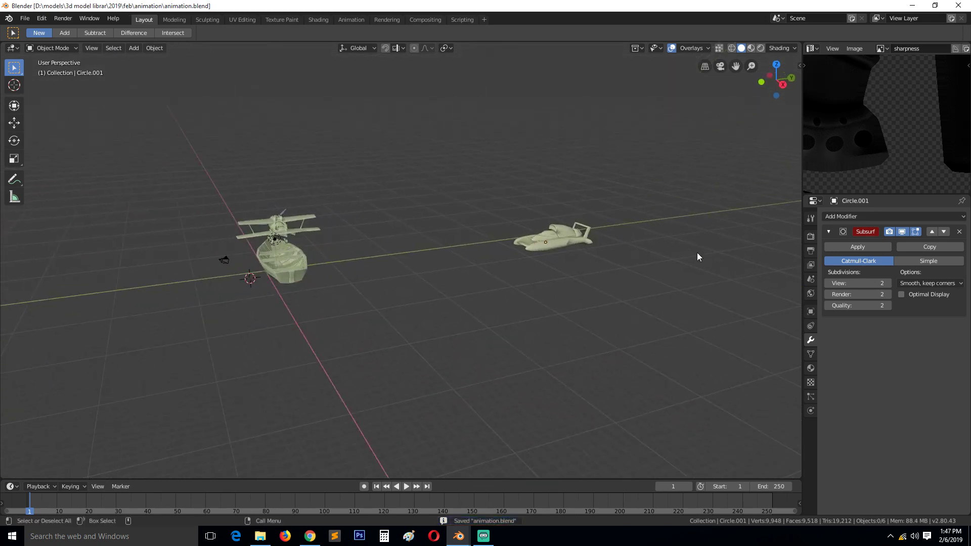
# In top view, annotate a curved path arrow sweeping past the rowing boat's stern and a nearly straight arrow crossing below it, and save.
pyautogui.scroll(-3, 309, 271)
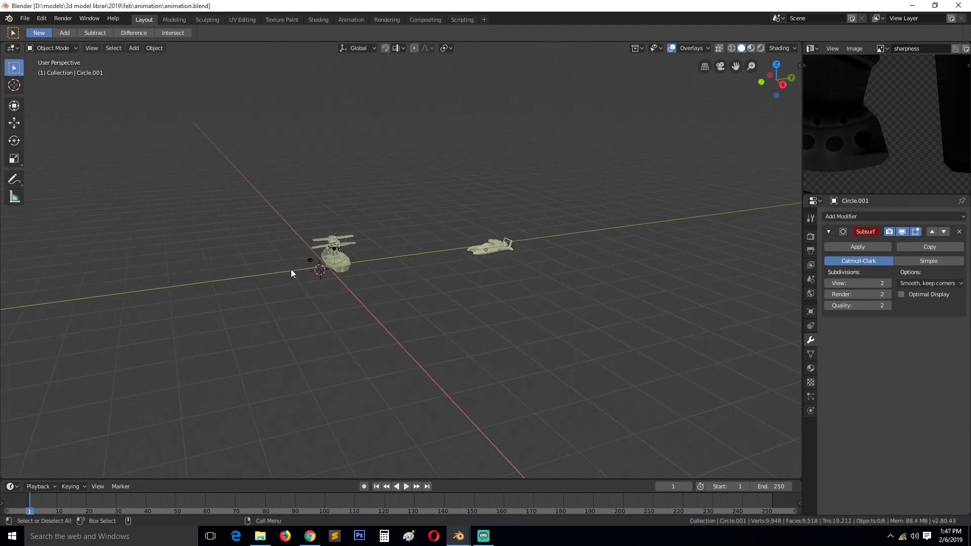
pyautogui.moveTo(310, 271); pyautogui.dragTo(355, 263, button='middle')
pyautogui.press('KP_7')
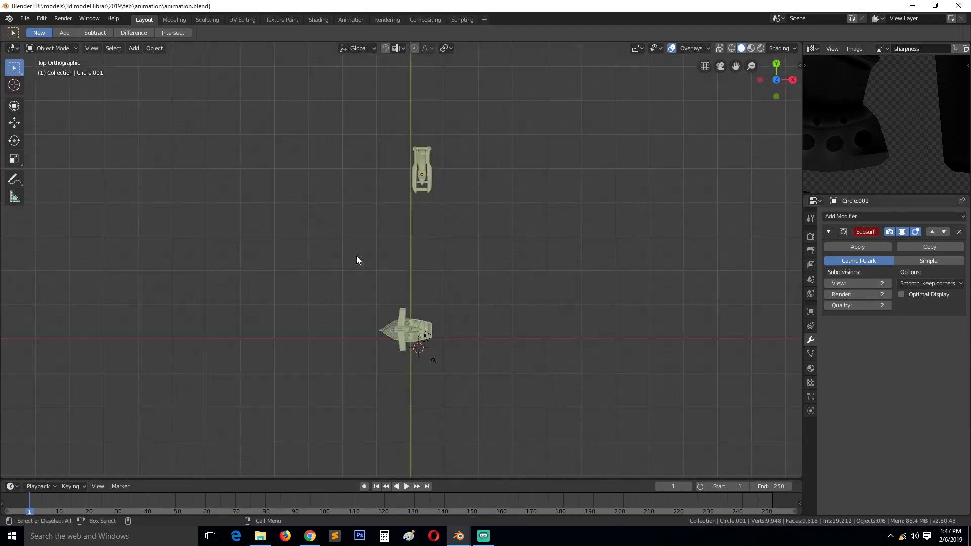
pyautogui.click(9, 183)
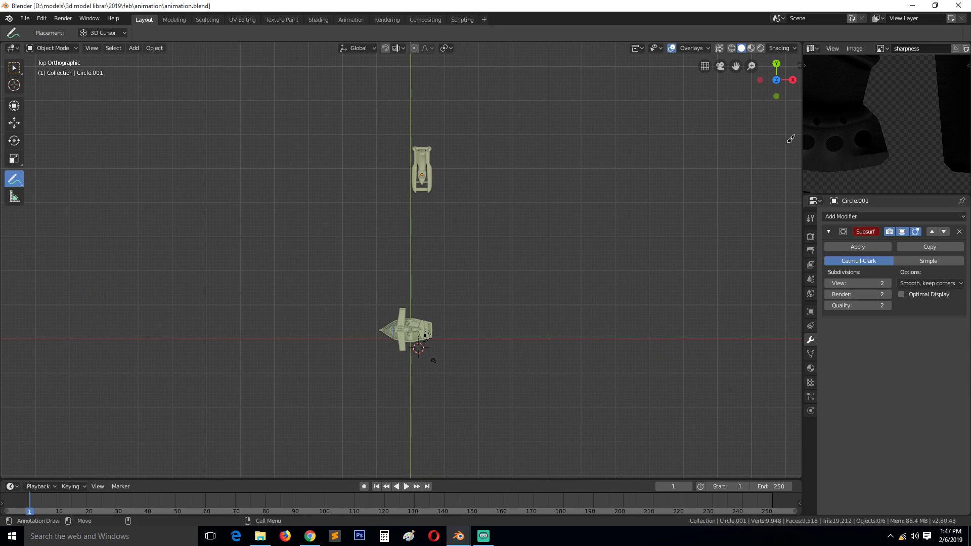
pyautogui.press('n')
pyautogui.click(758, 76)
pyautogui.press('n')
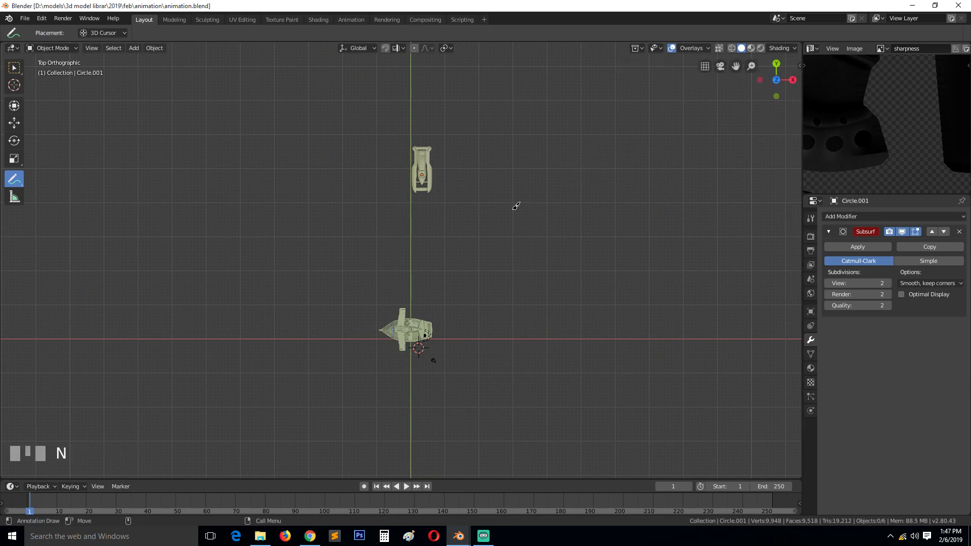
pyautogui.moveTo(667, 150)
pyautogui.mouseDown()
pyautogui.moveTo(628, 152)
pyautogui.moveTo(496, 208)
pyautogui.moveTo(442, 301)
pyautogui.moveTo(438, 365)
pyautogui.mouseUp()
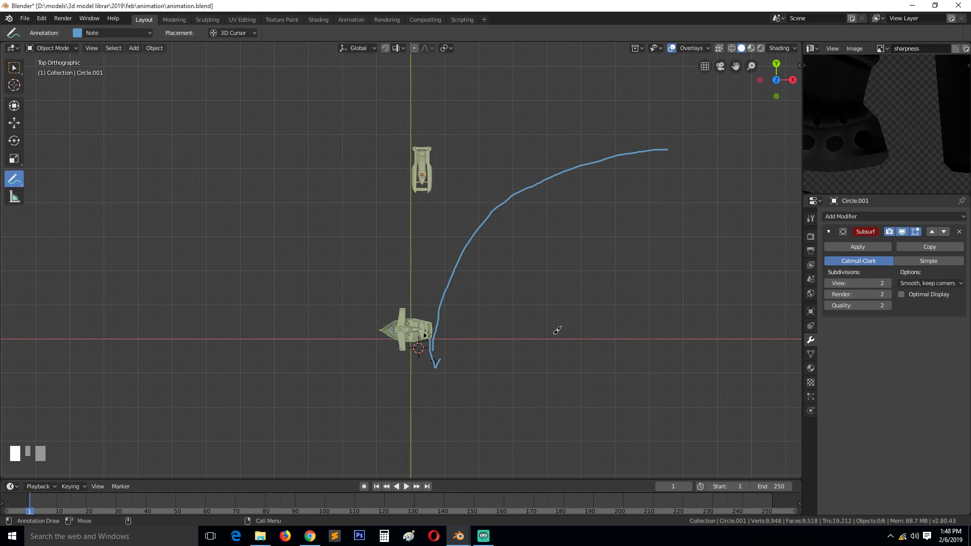
pyautogui.moveTo(578, 353)
pyautogui.mouseDown()
pyautogui.moveTo(320, 387)
pyautogui.moveTo(376, 397)
pyautogui.mouseUp()
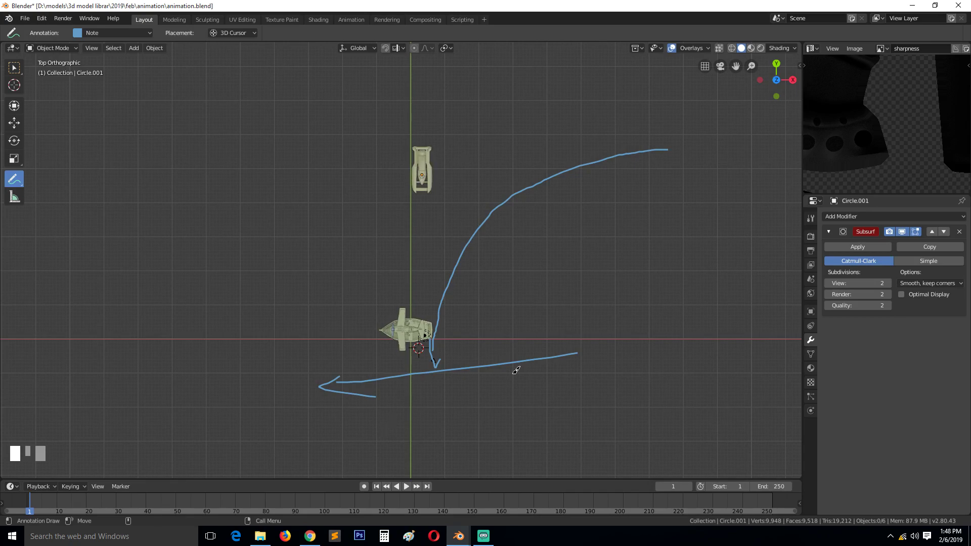
pyautogui.moveTo(516, 373); pyautogui.dragTo(413, 221, button='middle')
pyautogui.hotkey('ctrl', 's')
# Switch to the Shading workspace and change its large file browser area to a 3D Viewport.
pyautogui.scroll(1, 469, 263)
pyautogui.scroll(2, 465, 260)
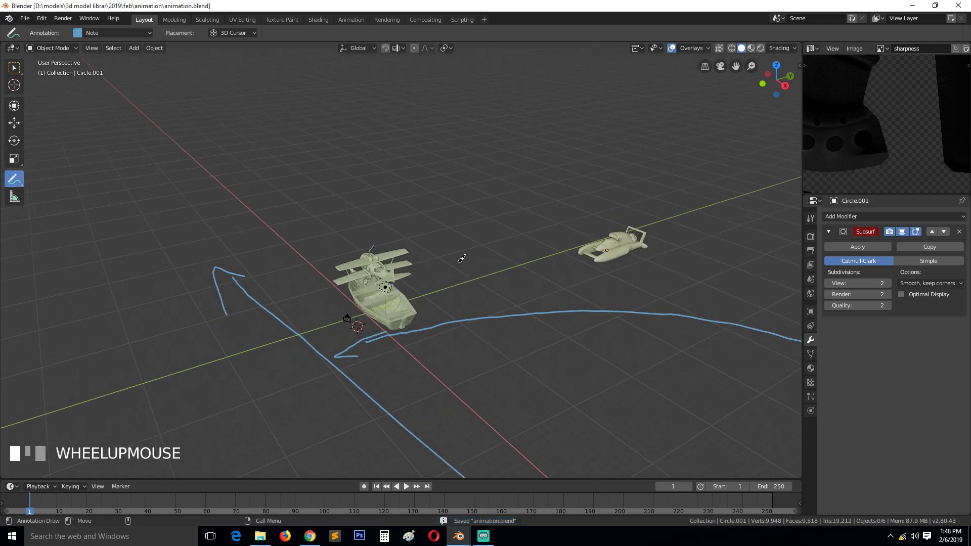
pyautogui.moveTo(461, 258); pyautogui.dragTo(412, 241, button='middle')
pyautogui.scroll(3, 412, 240)
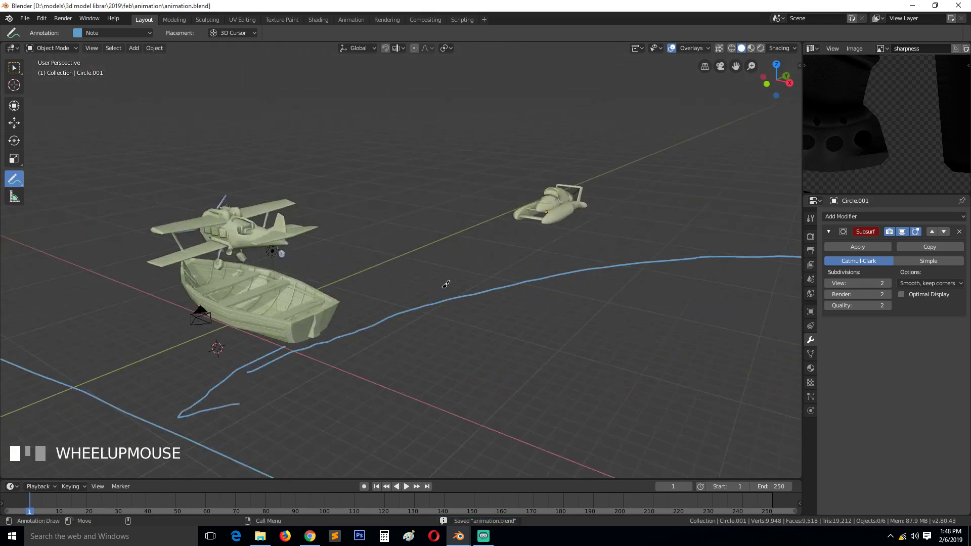
pyautogui.moveTo(356, 297)
pyautogui.mouseDown(button='middle')
pyautogui.moveTo(383, 238)
pyautogui.moveTo(362, 93)
pyautogui.mouseUp(button='middle')
pyautogui.click(319, 19)
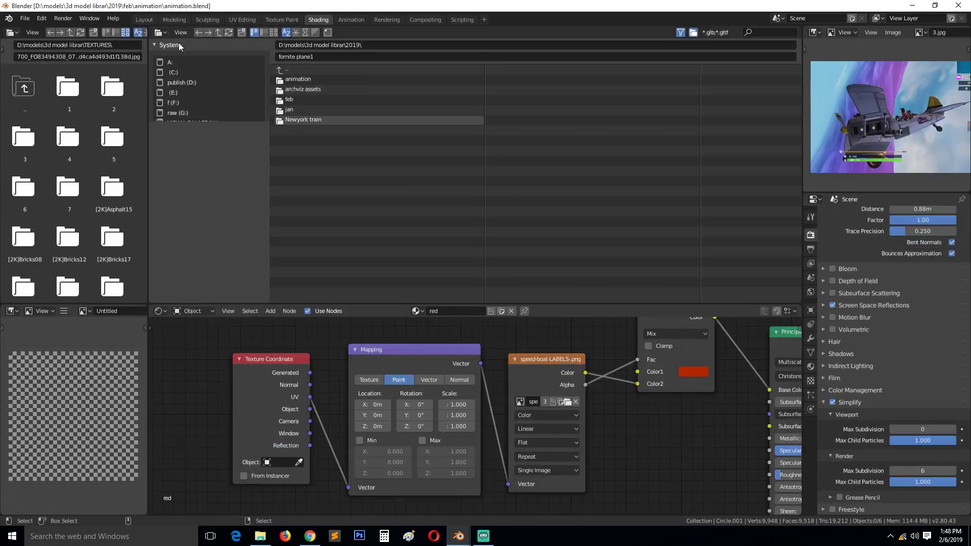
pyautogui.scroll(-1, 260, 110)
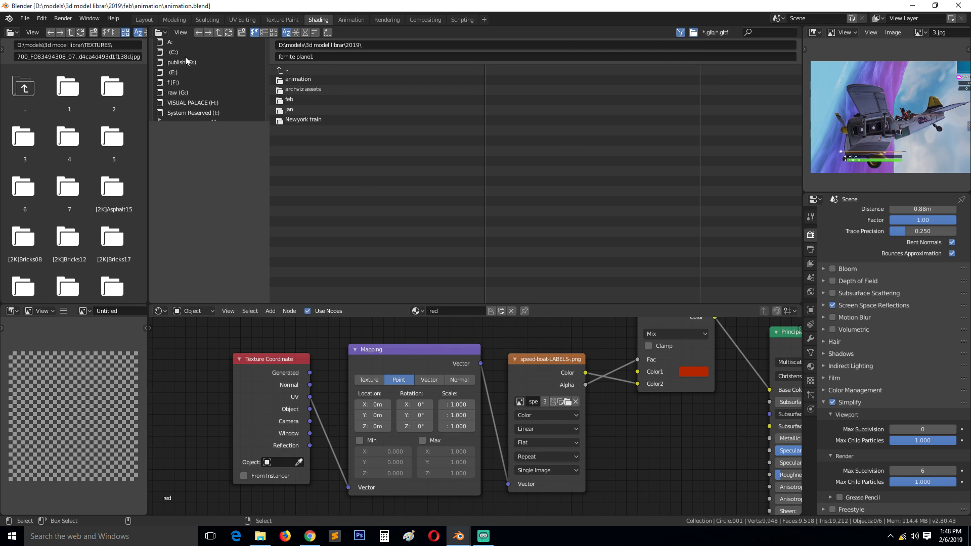
pyautogui.click(161, 32)
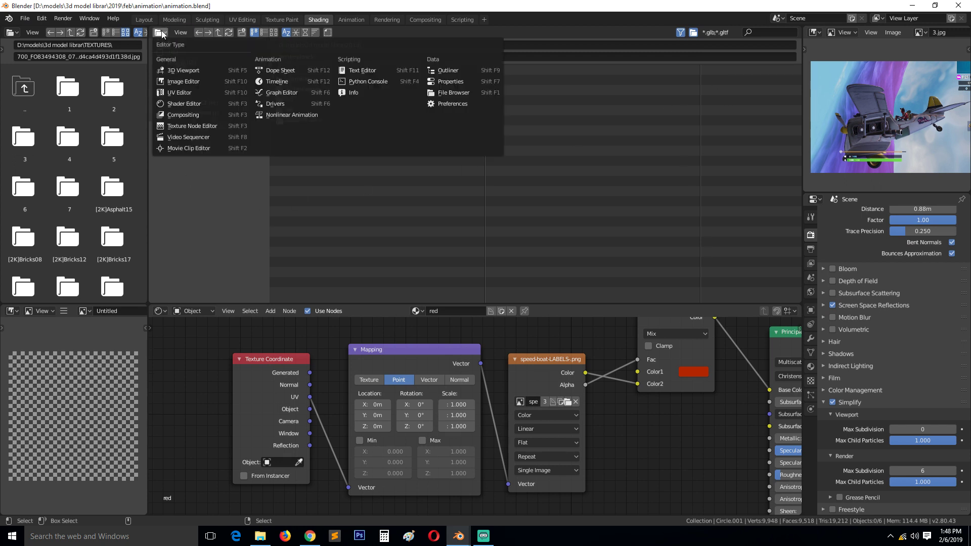
pyautogui.click(314, 141)
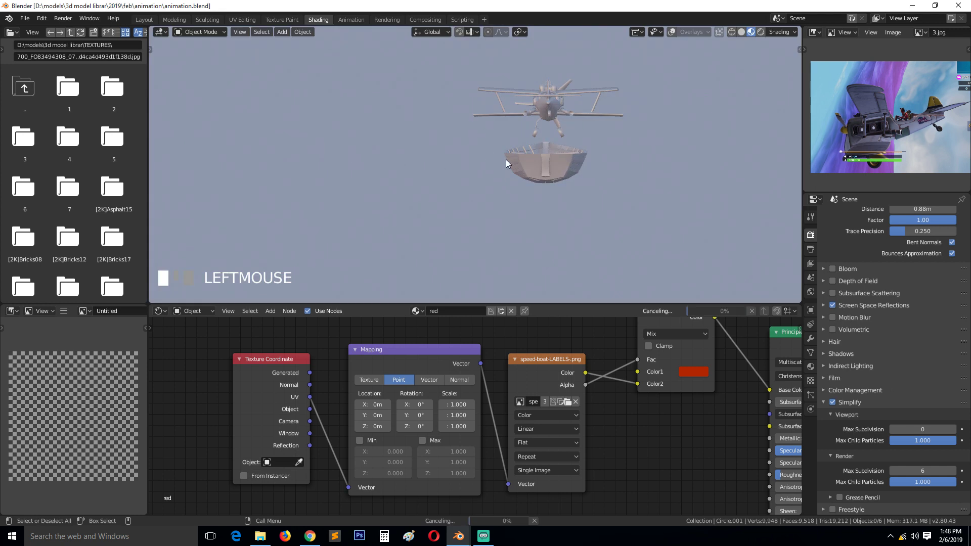
# Examine the textures of the biplane, rowing boat and speed boat from several angles, selecting the rowing boat and saving the file.
pyautogui.moveTo(515, 170)
pyautogui.mouseDown(button='middle')
pyautogui.moveTo(584, 202)
pyautogui.moveTo(573, 198)
pyautogui.moveTo(575, 157)
pyautogui.moveTo(553, 151)
pyautogui.moveTo(508, 186)
pyautogui.mouseUp(button='middle')
pyautogui.scroll(3, 513, 188)
pyautogui.hotkey('ctrl', 's')
pyautogui.moveTo(629, 201); pyautogui.dragTo(507, 197, button='middle')
pyautogui.click(453, 261)
pyautogui.press('Tab')
pyautogui.press('Tab')
pyautogui.hotkey('shift', '`')
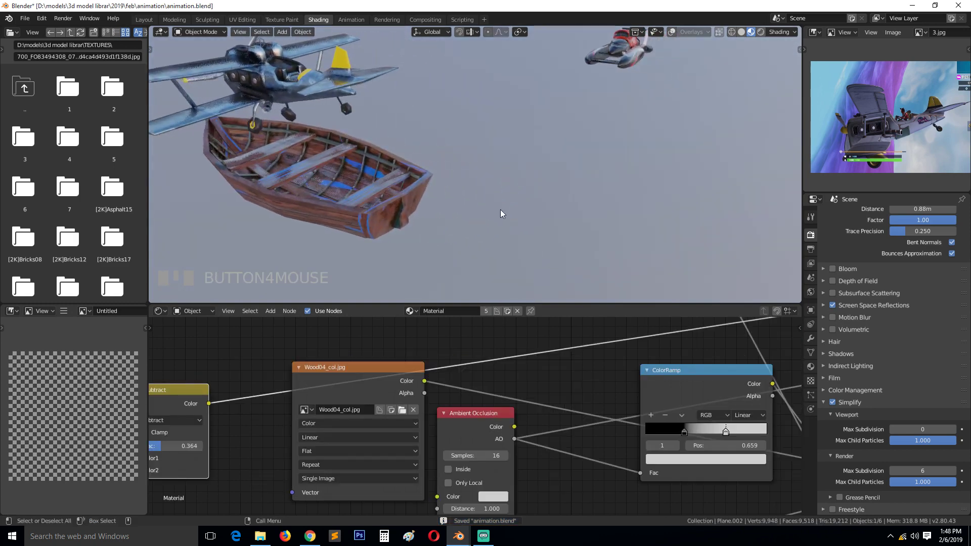
pyautogui.hotkey('ctrl', 's')
pyautogui.moveTo(500, 210); pyautogui.dragTo(647, 229, button='middle')
pyautogui.scroll(-3, 397, 216)
pyautogui.scroll(4, 829, 315)
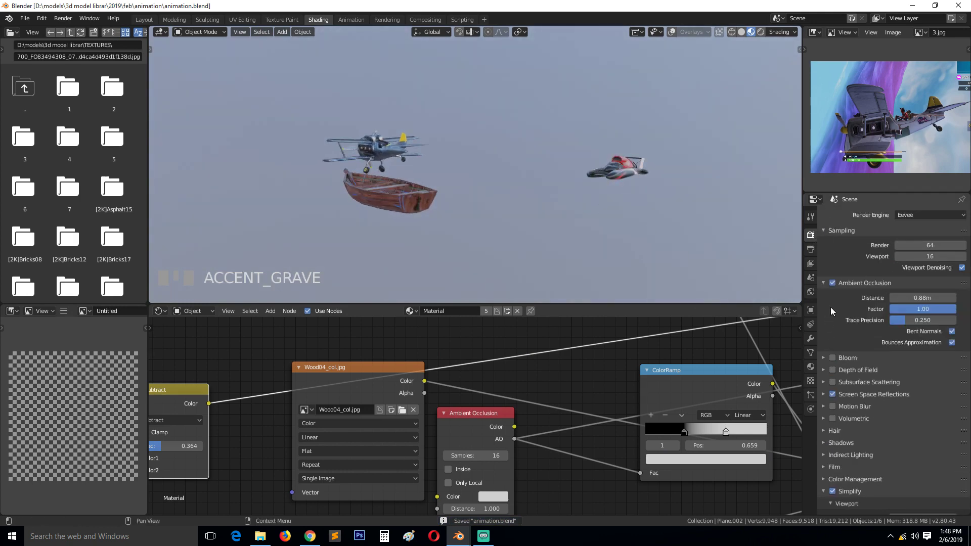
# Collapse the Ambient Occlusion render settings and save the file.
pyautogui.click(824, 281)
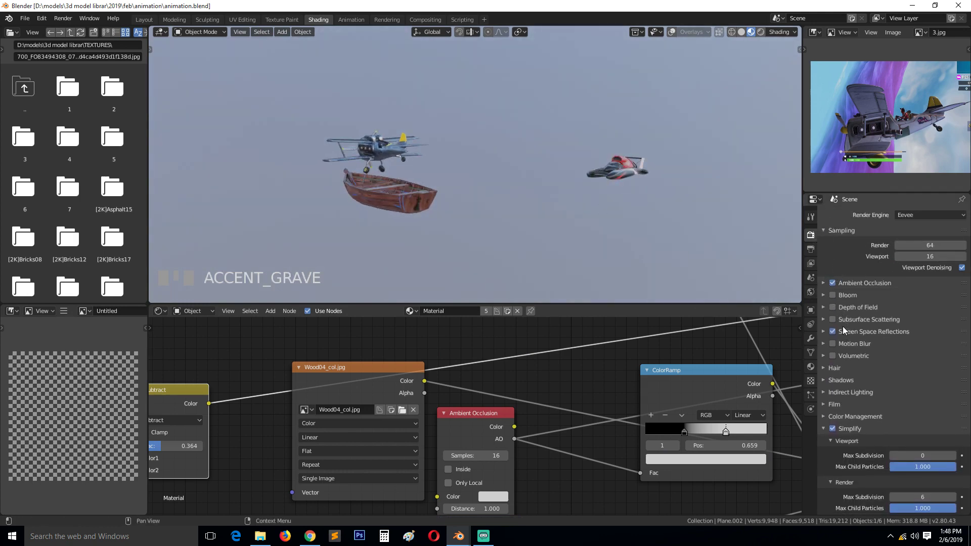
pyautogui.moveTo(517, 212); pyautogui.dragTo(536, 206, button='middle')
pyautogui.hotkey('ctrl', 's')
# In front view, add a Sun light and move it up and toward +X from the models.
pyautogui.press('KP_1')
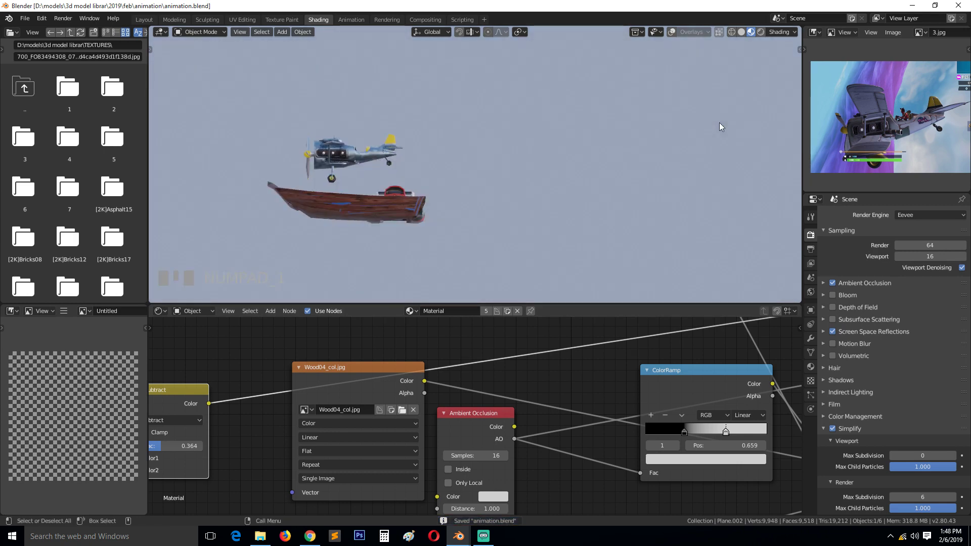
pyautogui.hotkey('shift', 'a')
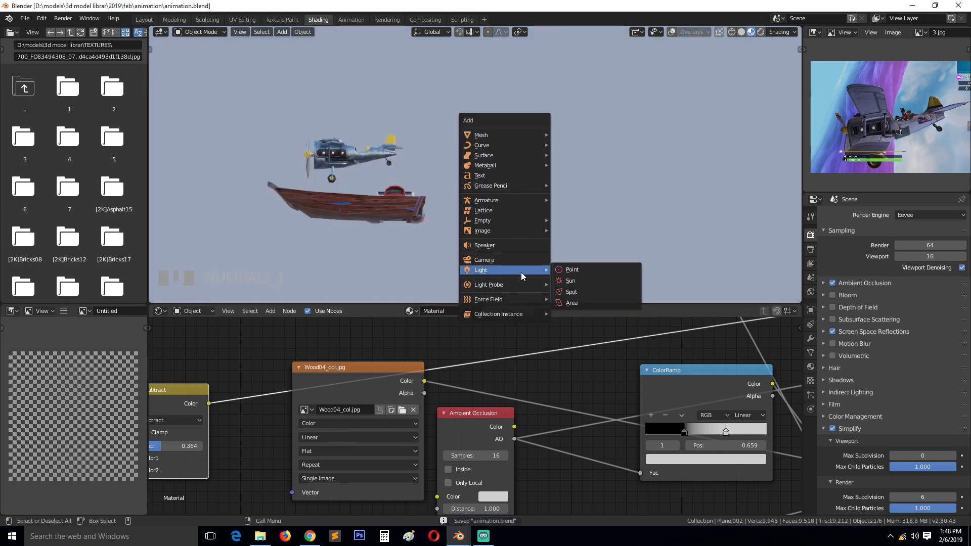
pyautogui.moveTo(542, 272)
pyautogui.click(571, 280)
pyautogui.scroll(-3, 498, 203)
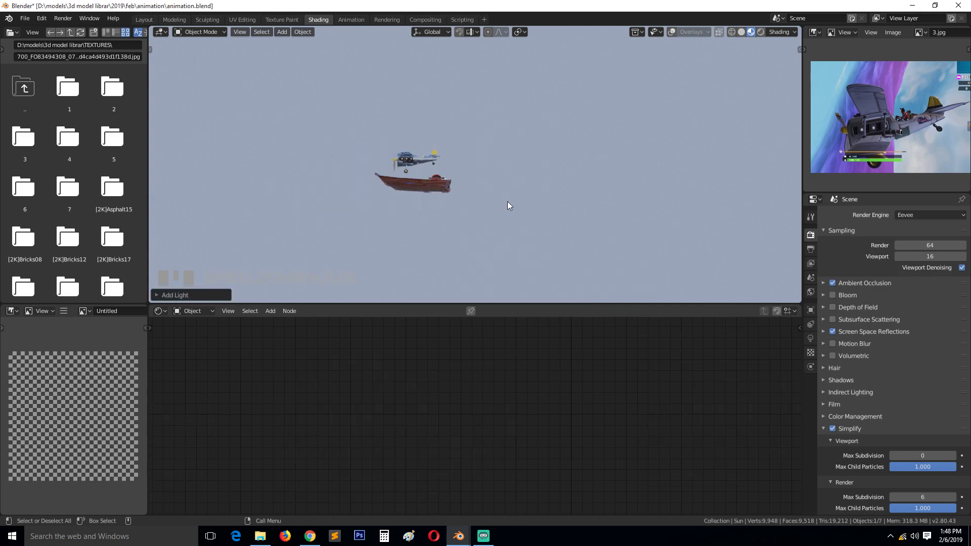
pyautogui.press('g')
pyautogui.click(620, 107)
# Turn on the viewport overlays and, in front view, move the sun light farther along +X and slightly higher.
pyautogui.scroll(-4, 609, 154)
pyautogui.moveTo(608, 154); pyautogui.dragTo(596, 133, button='middle')
pyautogui.scroll(-5, 544, 201)
pyautogui.scroll(1, 595, 132)
pyautogui.scroll(-1, 597, 142)
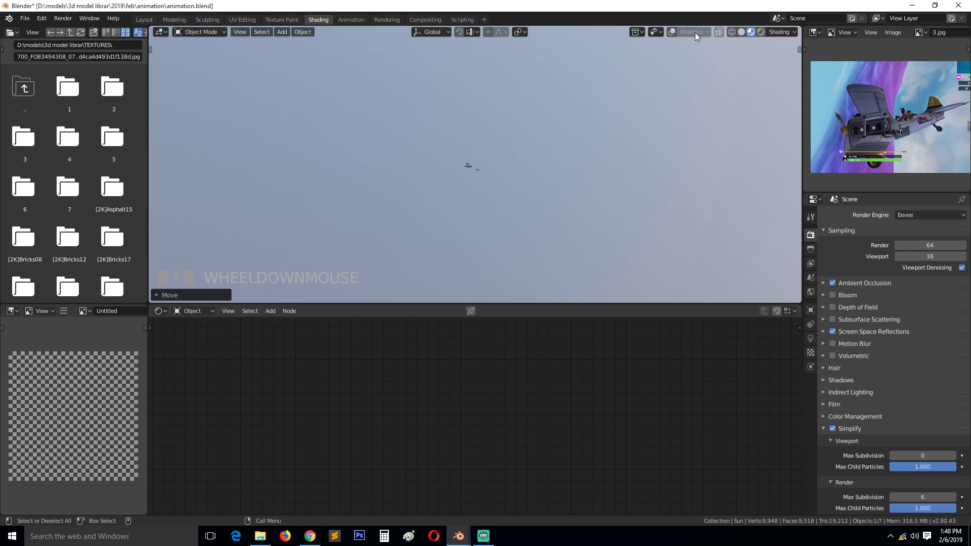
pyautogui.click(671, 31)
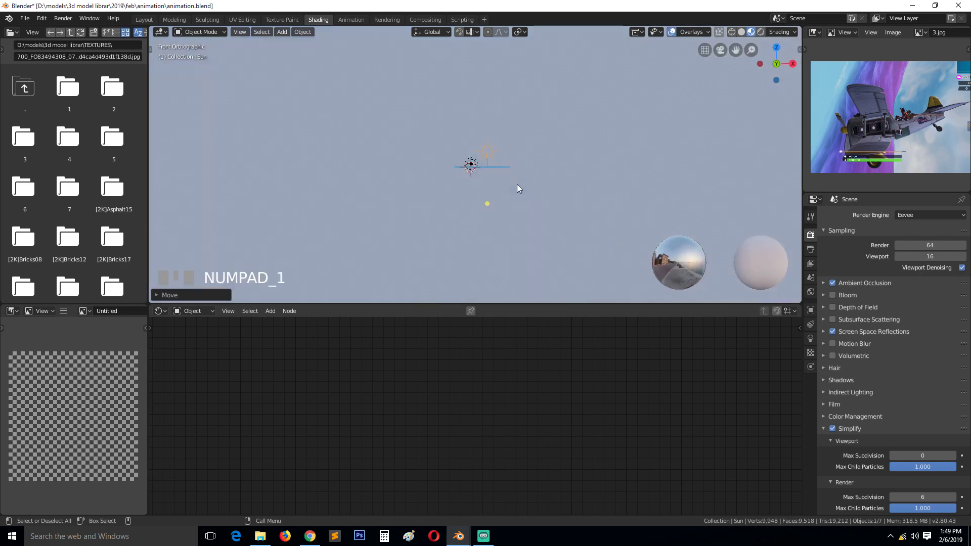
pyautogui.press('g')
pyautogui.click(548, 184)
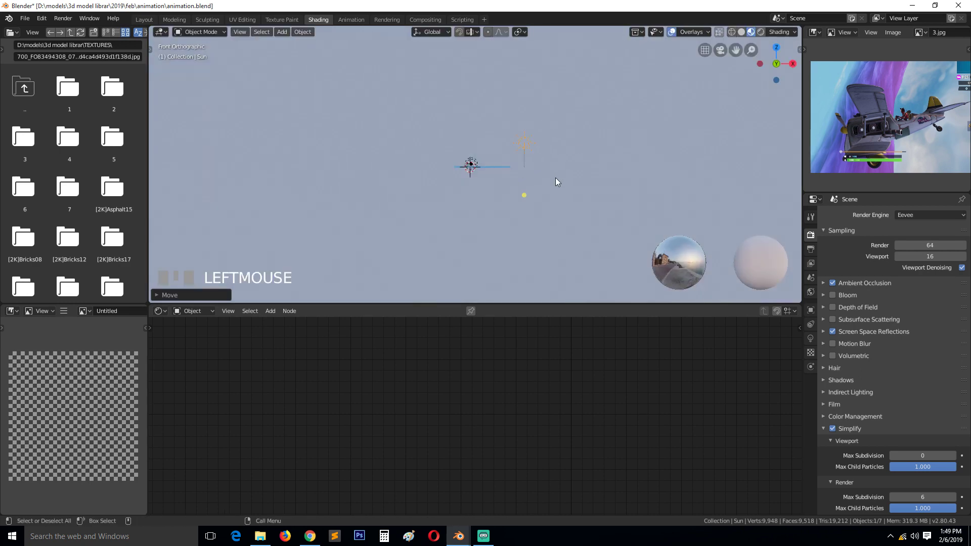
# Rotate the sun light from two view angles to tilt its direction relative to the models.
pyautogui.moveTo(548, 183)
pyautogui.mouseDown(button='middle')
pyautogui.moveTo(476, 217)
pyautogui.moveTo(537, 201)
pyautogui.moveTo(556, 183)
pyautogui.mouseUp(button='middle')
pyautogui.press('r')
pyautogui.click(546, 184)
pyautogui.scroll(2, 546, 184)
pyautogui.press('r')
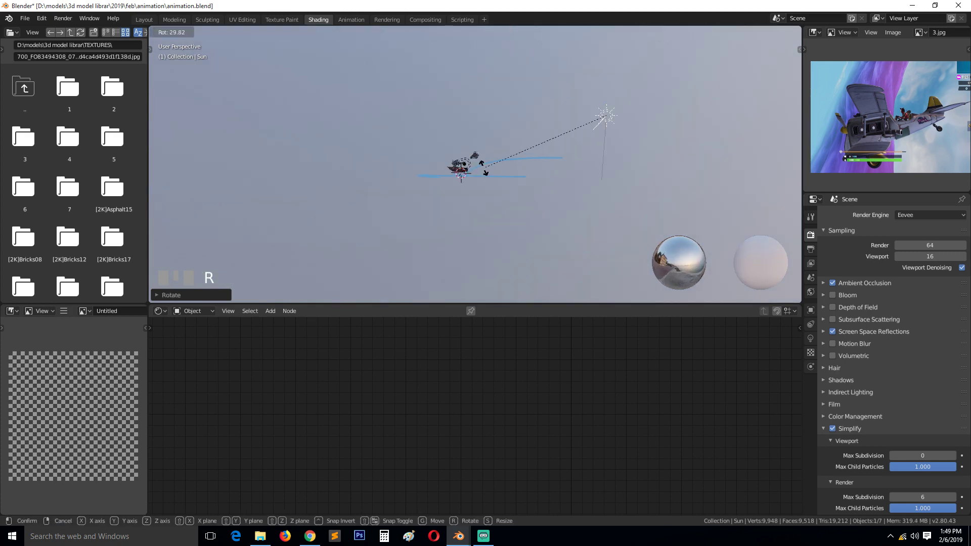
pyautogui.click(464, 148)
# Set the viewport shading to Rendered with the models in close view.
pyautogui.press('`')
pyautogui.scroll(6, 487, 201)
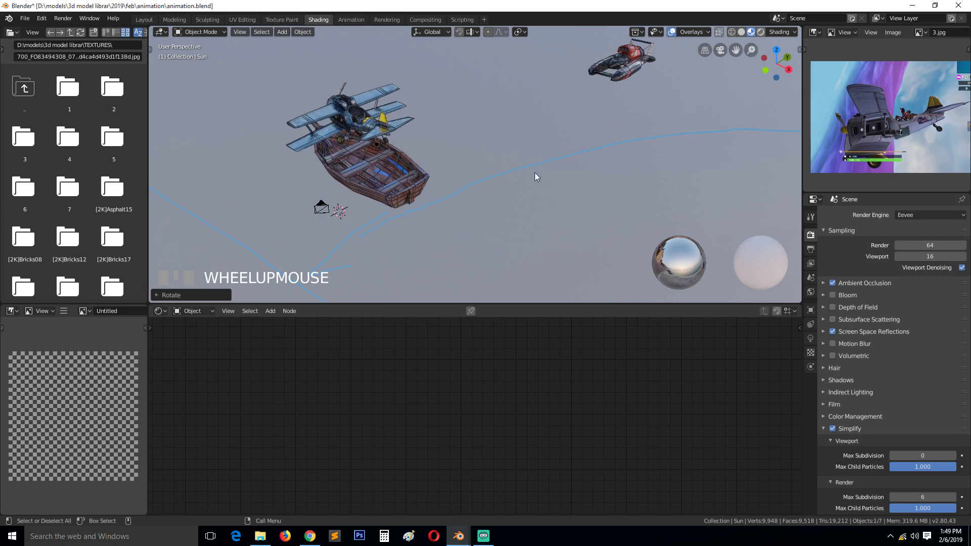
pyautogui.press('z')
pyautogui.click(563, 158)
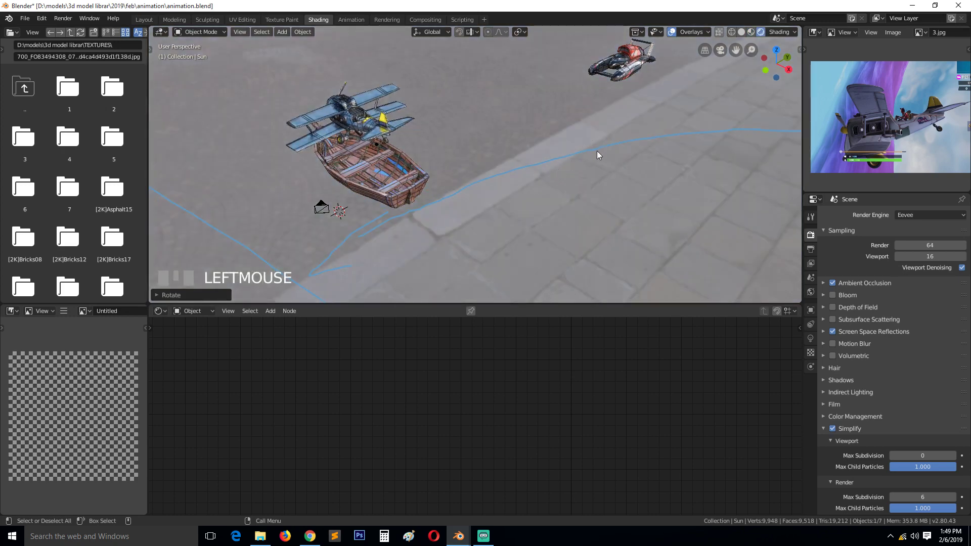
# Examine the lit biplane, rowing boat and speed boat against the environment background from several angles.
pyautogui.scroll(-3, 550, 209)
pyautogui.press('`')
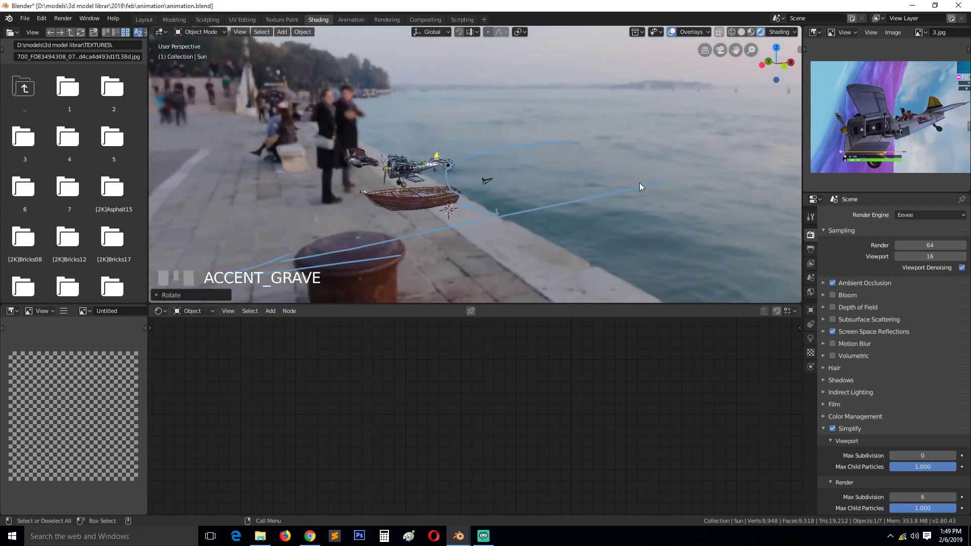
pyautogui.scroll(7, 628, 183)
pyautogui.keyDown('shift'); pyautogui.moveTo(626, 180); pyautogui.dragTo(165, 153, button='middle'); pyautogui.keyUp('shift')
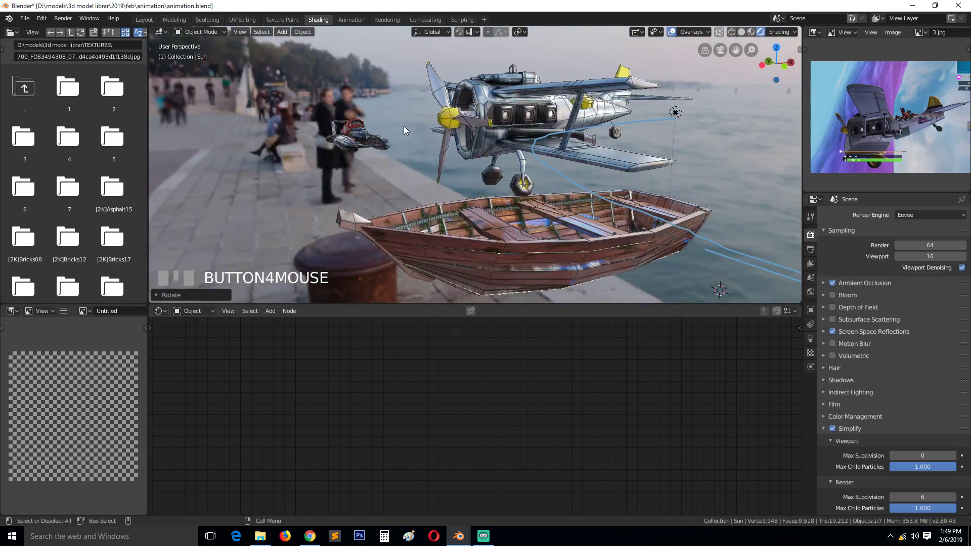
pyautogui.scroll(-4, 401, 135)
pyautogui.scroll(3, 414, 144)
pyautogui.press('`')
pyautogui.moveTo(458, 180); pyautogui.dragTo(445, 175, button='middle')
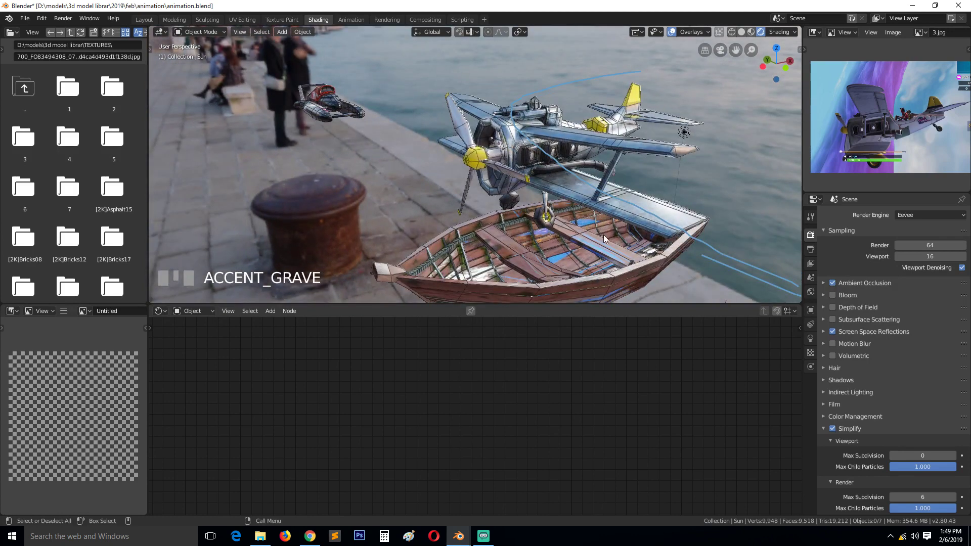
# Turn off Simplify in the Eevee render settings so the models display at full subdivision.
pyautogui.scroll(-2, 842, 405)
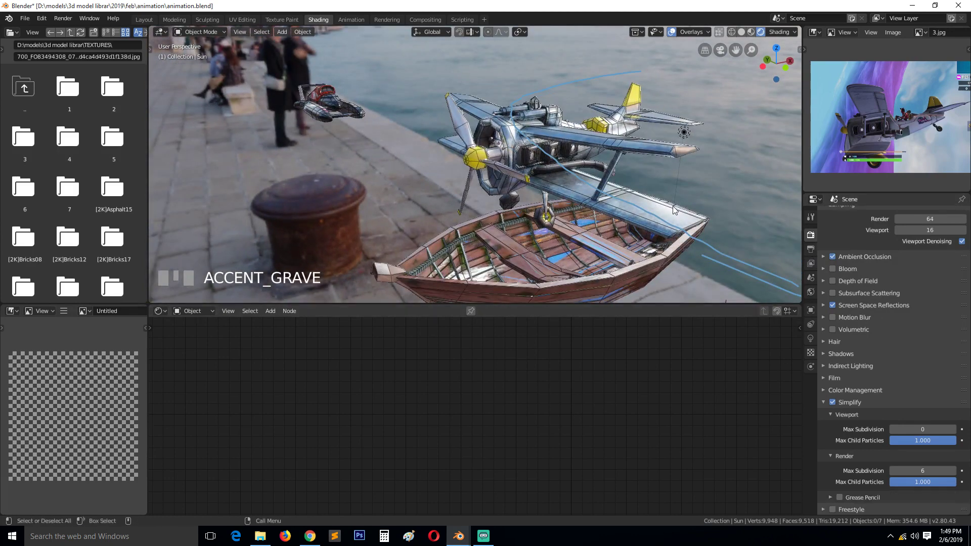
pyautogui.moveTo(673, 206); pyautogui.dragTo(630, 165, button='middle')
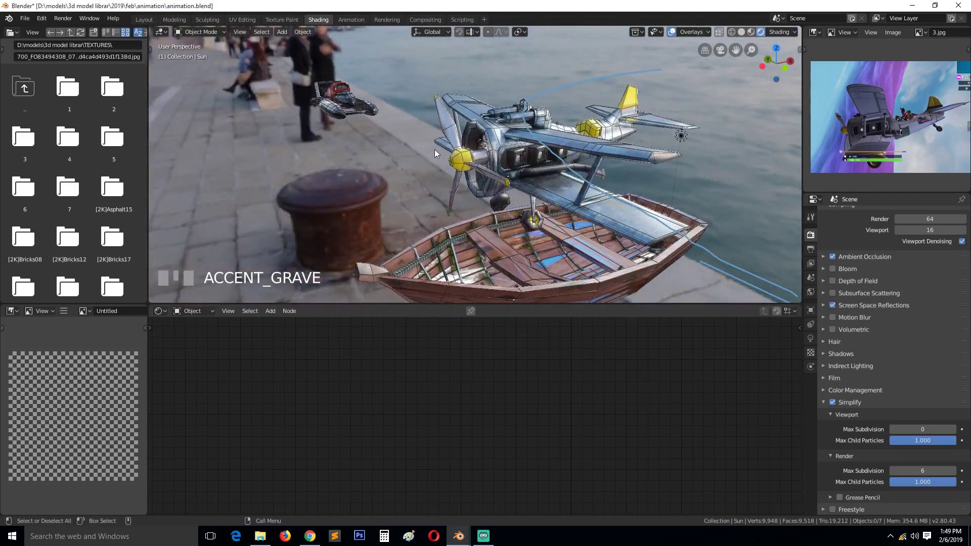
pyautogui.moveTo(481, 208); pyautogui.dragTo(632, 243, button='middle')
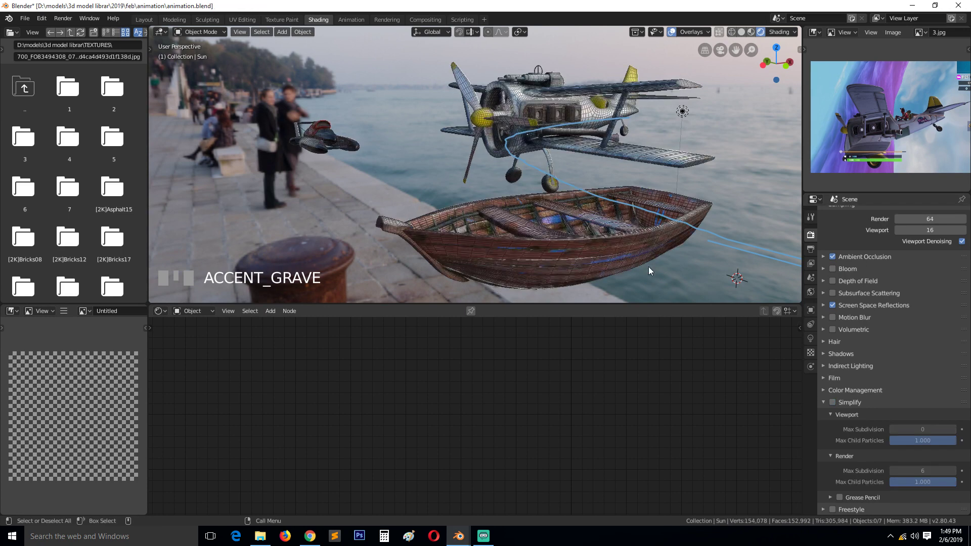
pyautogui.moveTo(648, 266); pyautogui.dragTo(738, 87, button='middle')
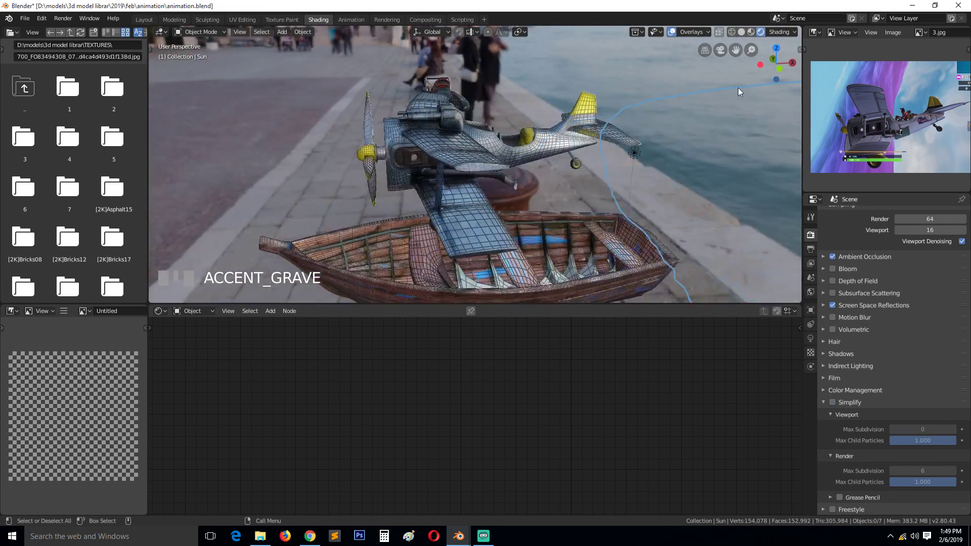
# Hide the viewport overlays and inspect the rowing boat's interior ribs beside the biplane and speed boat.
pyautogui.click(671, 31)
pyautogui.press('`')
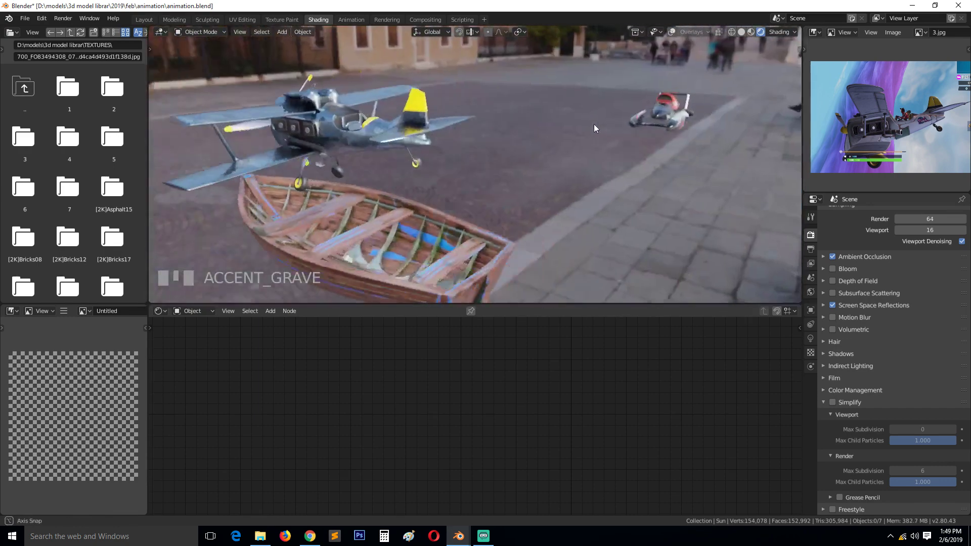
pyautogui.moveTo(596, 134); pyautogui.dragTo(394, 248, button='middle')
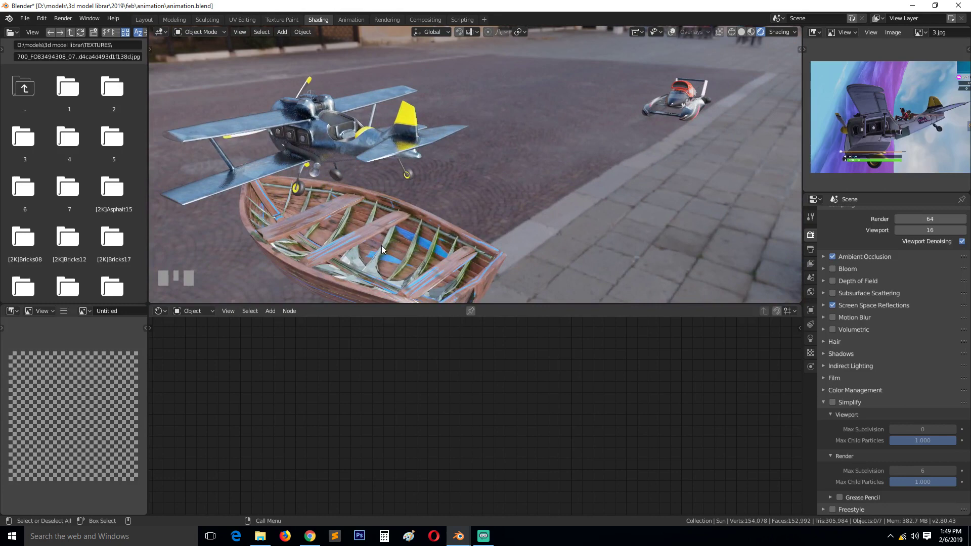
pyautogui.press('`')
pyautogui.moveTo(370, 244)
pyautogui.mouseDown(button='middle')
pyautogui.moveTo(398, 221)
pyautogui.moveTo(360, 256)
pyautogui.mouseUp(button='middle')
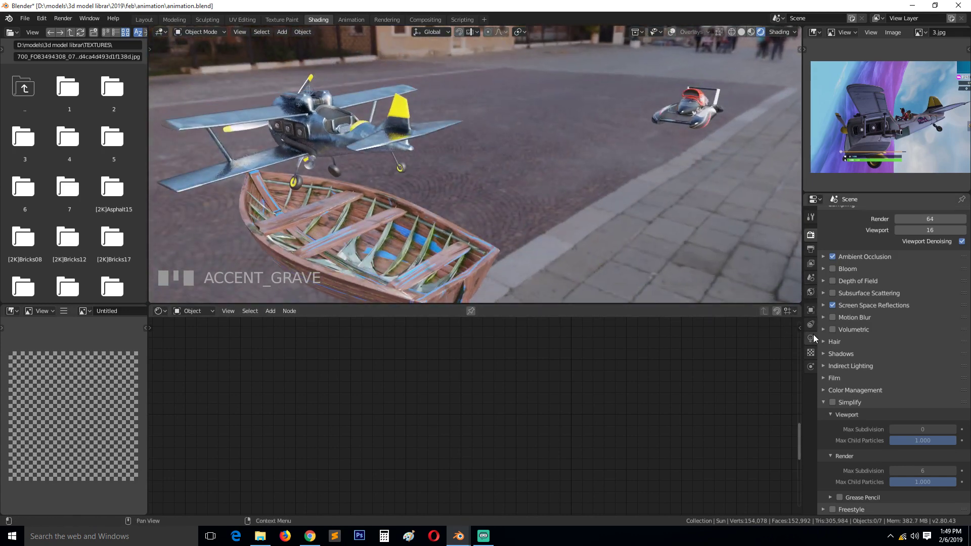
# Collapse the Sampling settings, enter Edit Mode on the rowing boat, and select all linked ribs along one side of the hull.
pyautogui.click(396, 274)
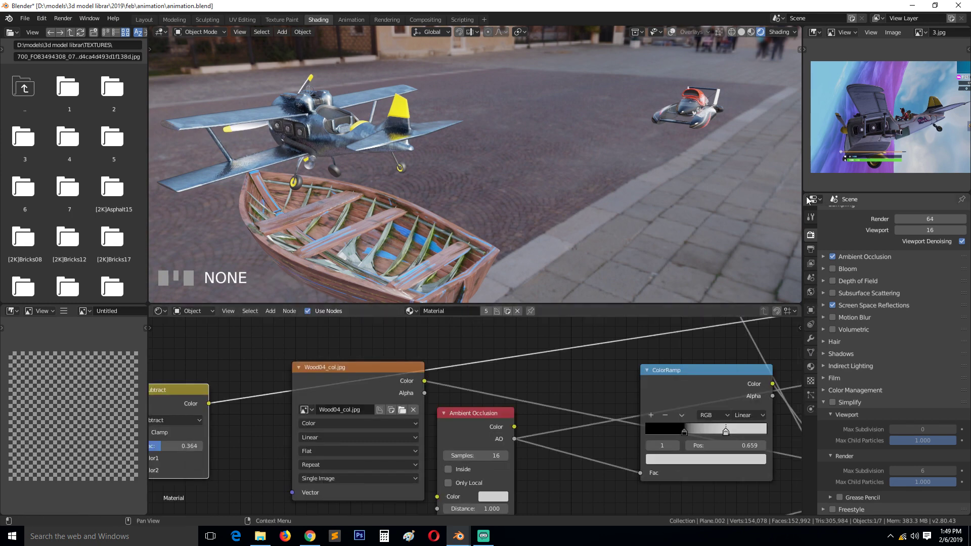
pyautogui.scroll(2, 826, 244)
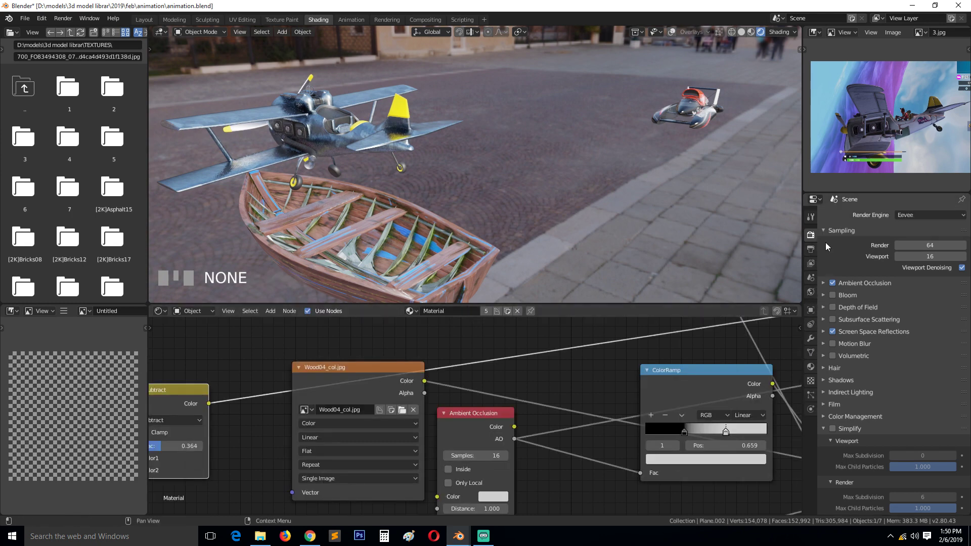
pyautogui.click(825, 241)
pyautogui.click(357, 265)
pyautogui.press('Tab')
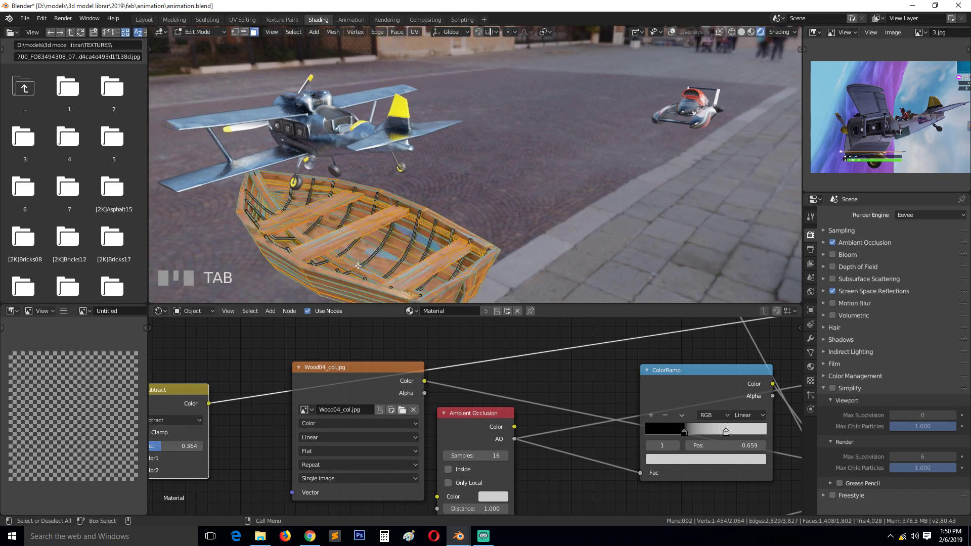
pyautogui.click(411, 244)
pyautogui.press('KP_Decimal')
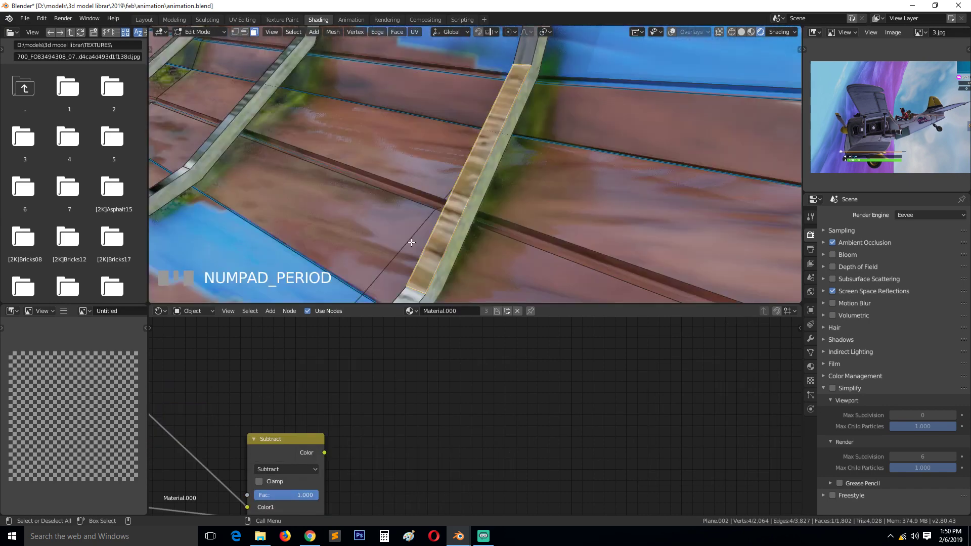
pyautogui.scroll(-3, 411, 243)
pyautogui.hotkey('ctrl', 'l')
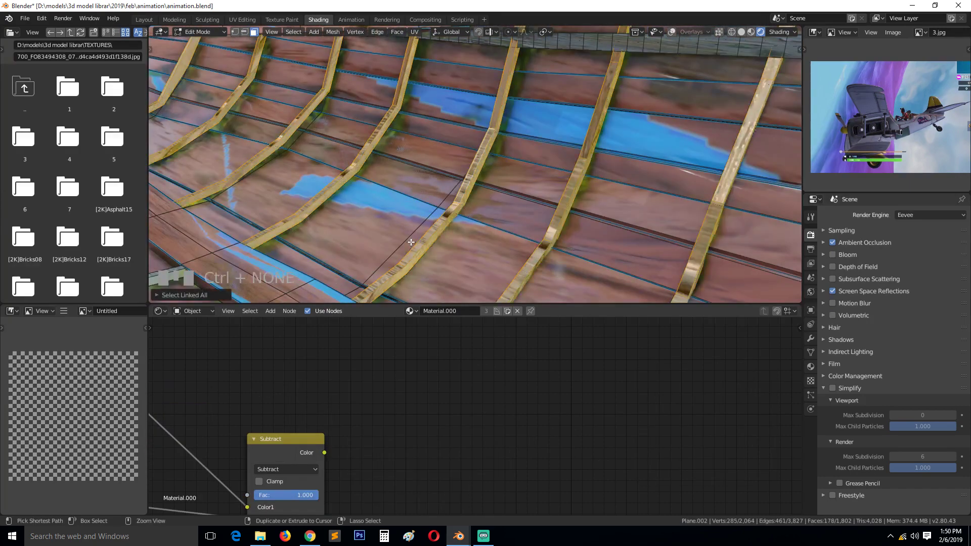
# Add the linked ribs on the hull's opposite side to the selection and separate all the ribs into their own object.
pyautogui.press('`')
pyautogui.moveTo(403, 266); pyautogui.dragTo(358, 262, button='middle')
pyautogui.scroll(3, 361, 213)
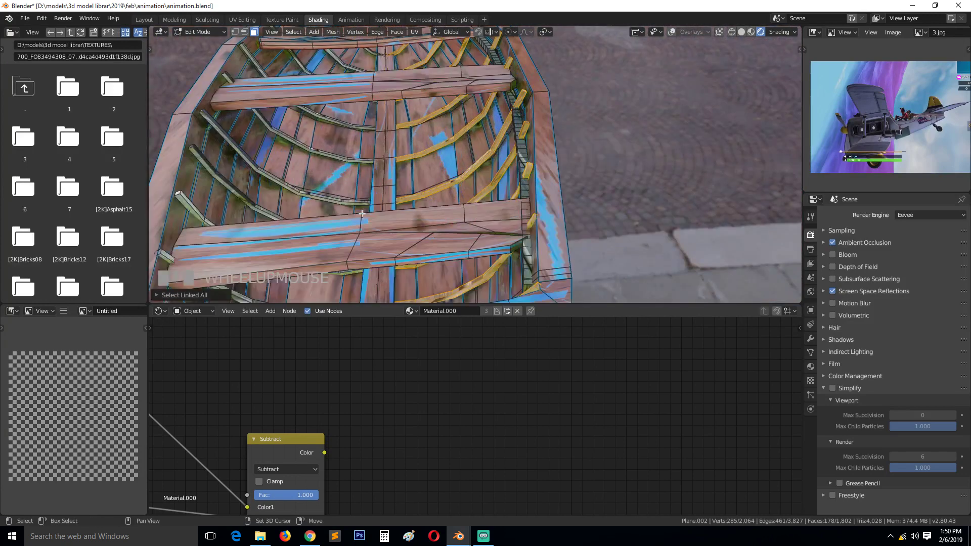
pyautogui.keyDown('shift'); pyautogui.click(354, 204); pyautogui.keyUp('shift')
pyautogui.hotkey('ctrl', 'l')
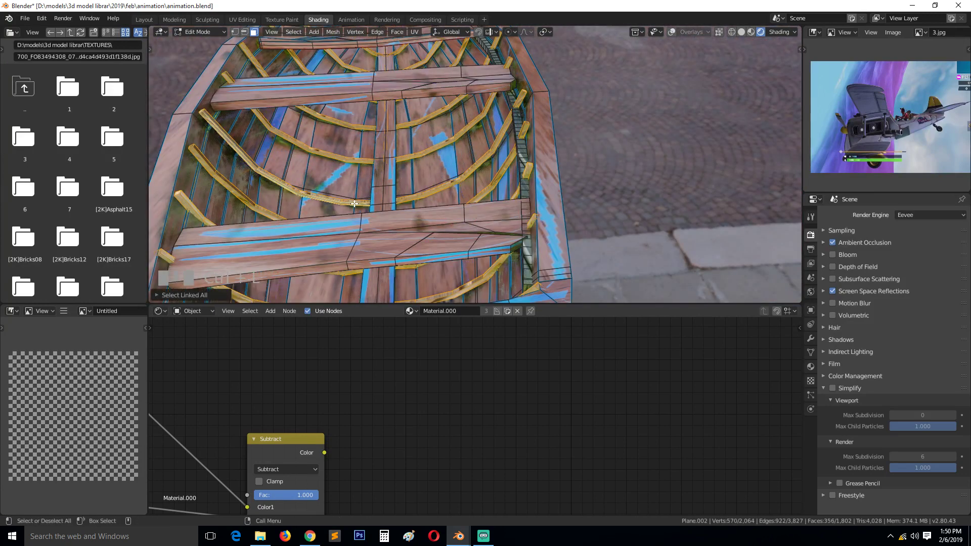
pyautogui.press('p')
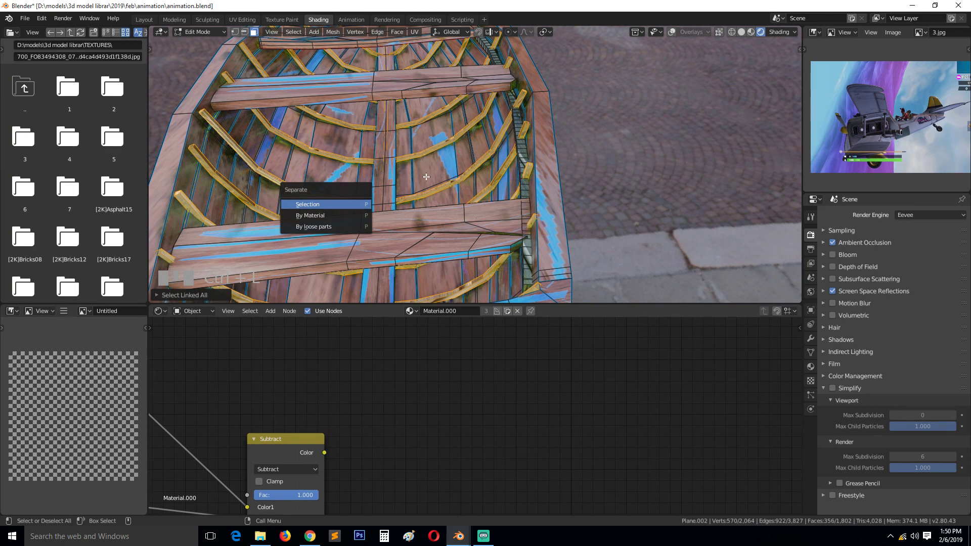
pyautogui.press('Return')
# Return to Object Mode and select the separated ribs object inside the rowing boat.
pyautogui.press('`')
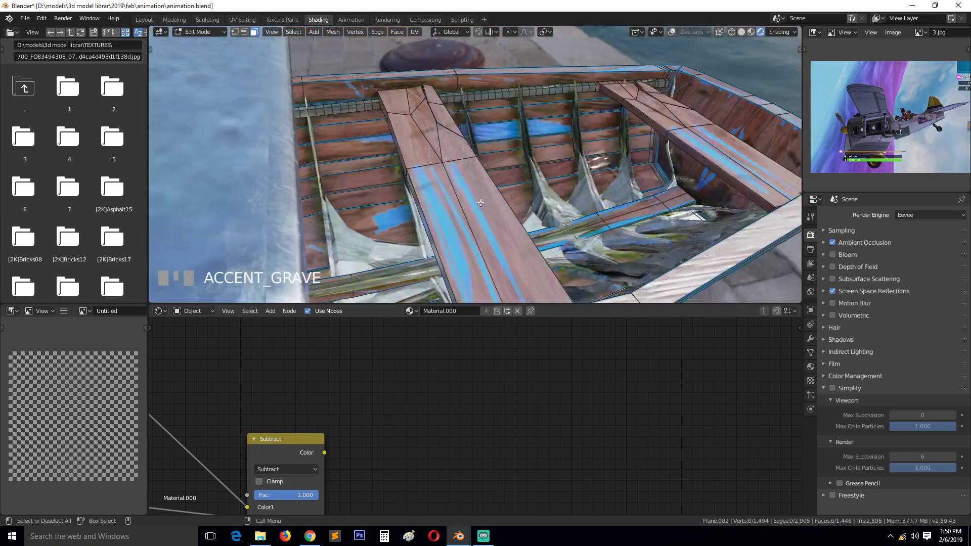
pyautogui.click(371, 251)
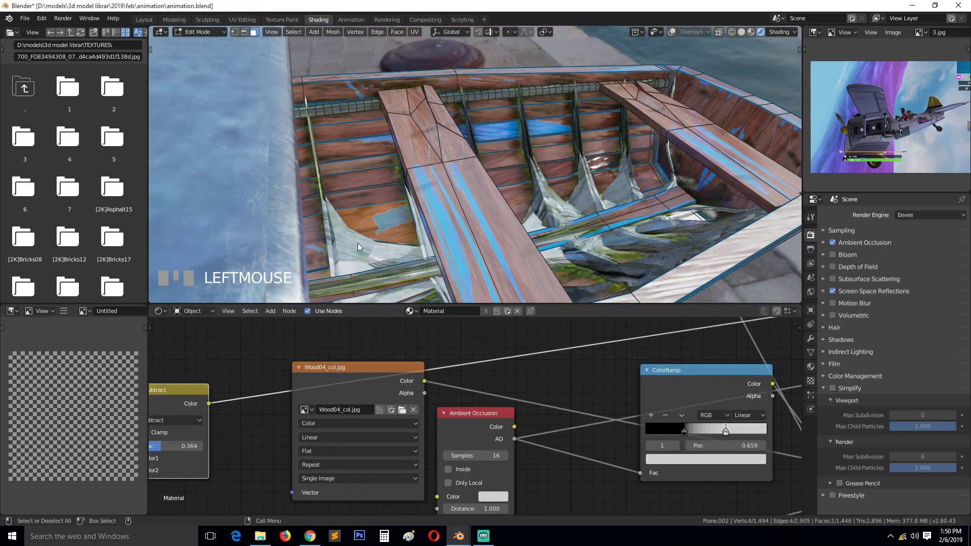
pyautogui.press('Tab')
pyautogui.click(358, 243)
pyautogui.scroll(-3, 357, 247)
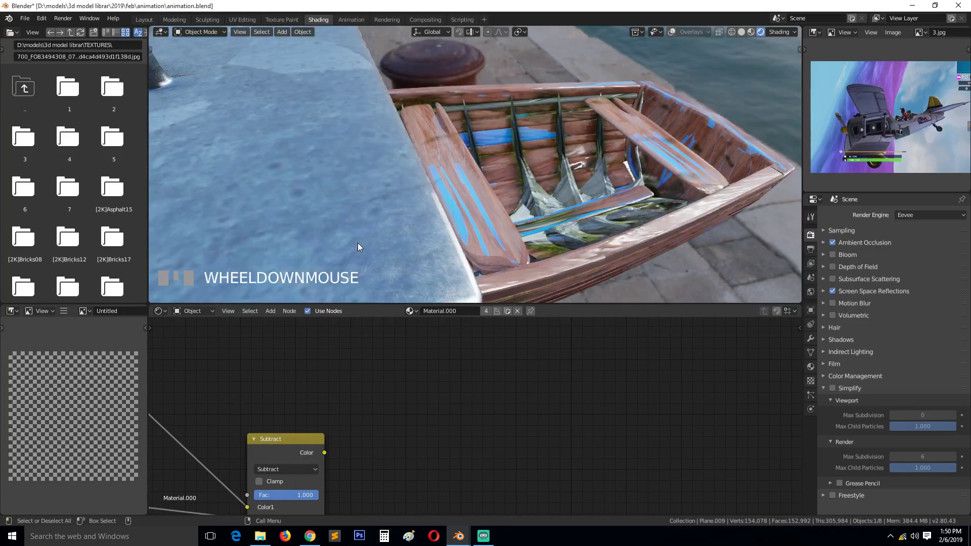
# Disable the ribs' Subsurf modifier in the viewport, and delete both the Bevel and Subsurf modifiers from the ribs.
pyautogui.press('`')
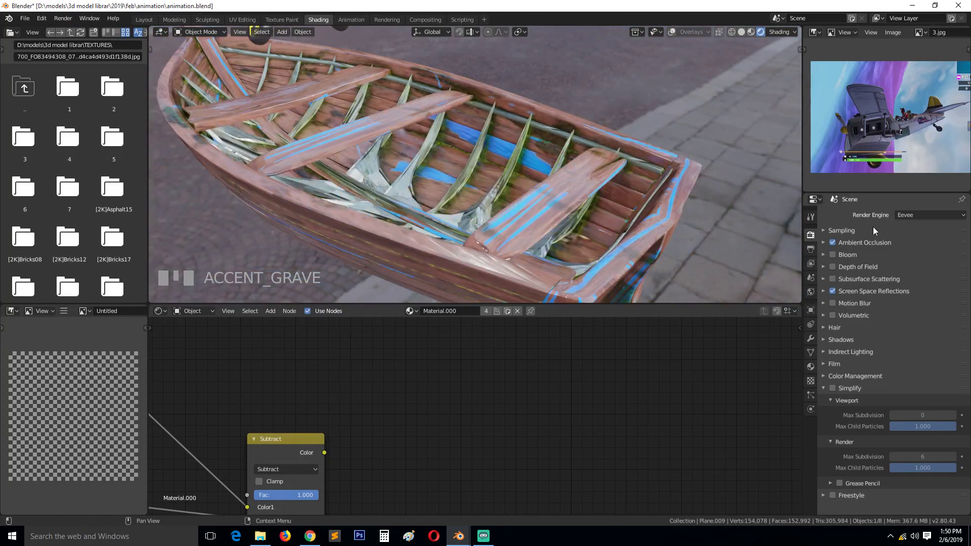
pyautogui.click(810, 338)
pyautogui.click(902, 248)
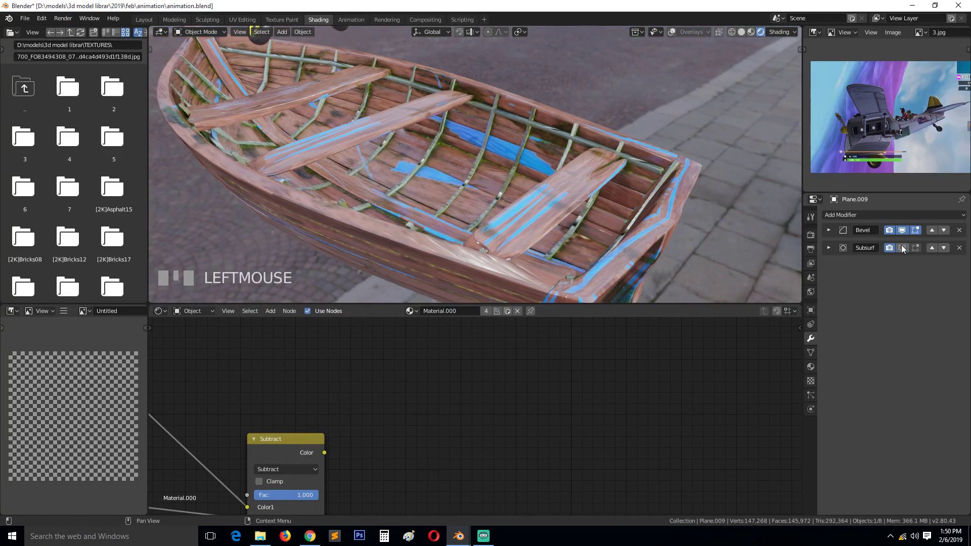
pyautogui.press('`')
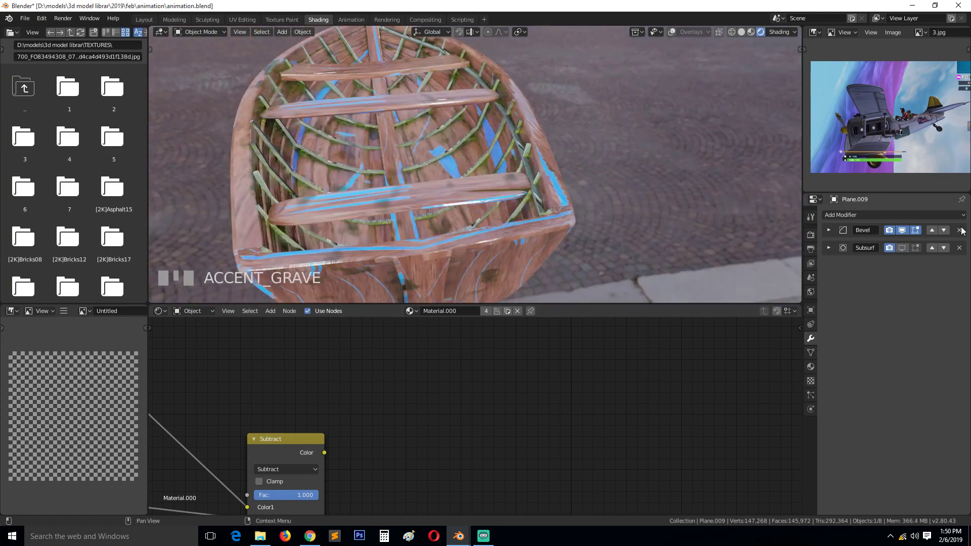
pyautogui.click(959, 230)
pyautogui.click(959, 230)
# Parent the ribs to the rowing boat's hull using the Object option.
pyautogui.press('`')
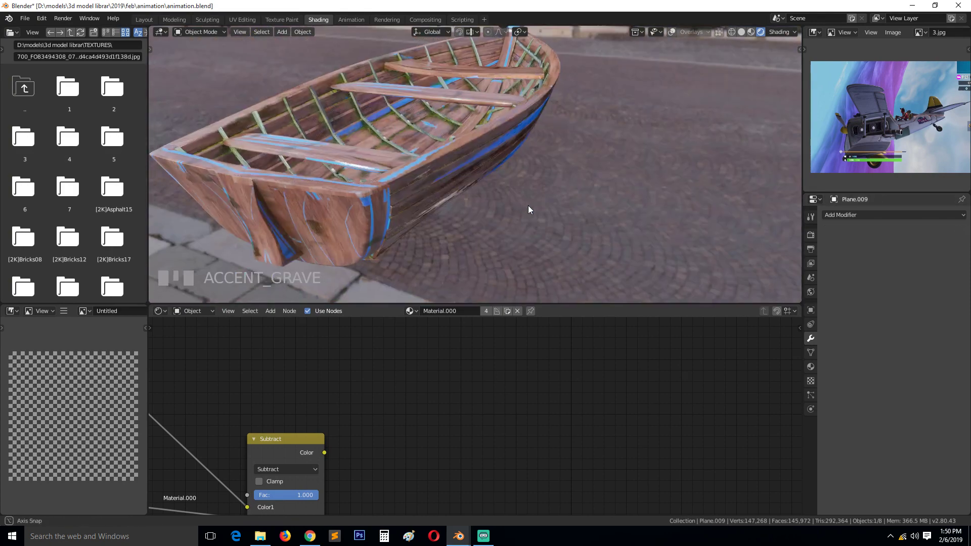
pyautogui.moveTo(527, 205); pyautogui.dragTo(484, 168, button='middle')
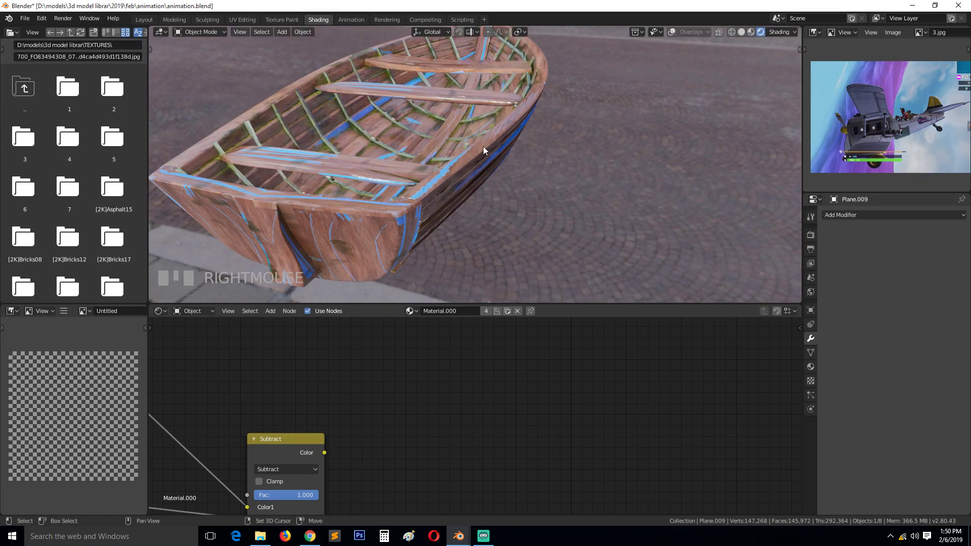
pyautogui.keyDown('shift'); pyautogui.click(484, 148); pyautogui.keyUp('shift')
pyautogui.hotkey('ctrl', 'p')
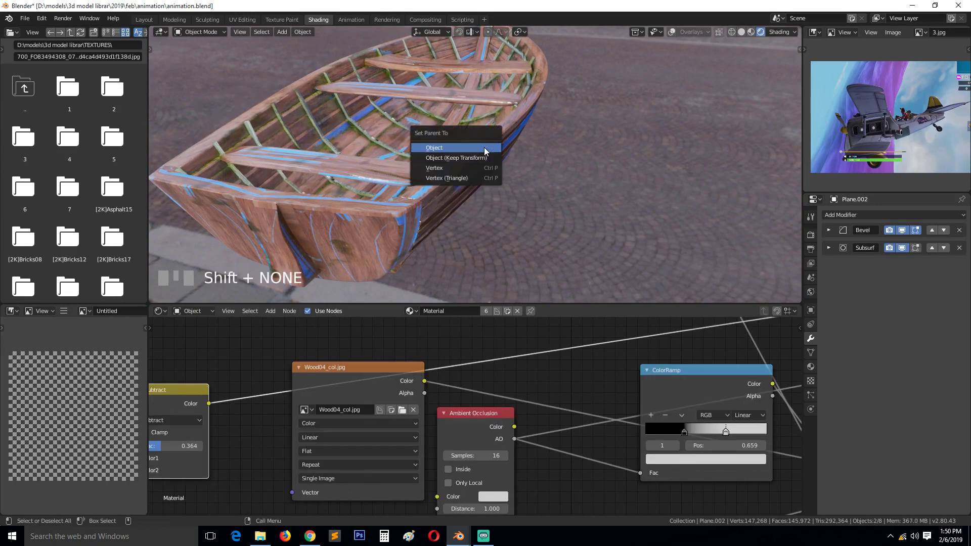
pyautogui.click(484, 147)
# Try moving the rowing boat's hull to check that the parented ribs follow it.
pyautogui.click(405, 200)
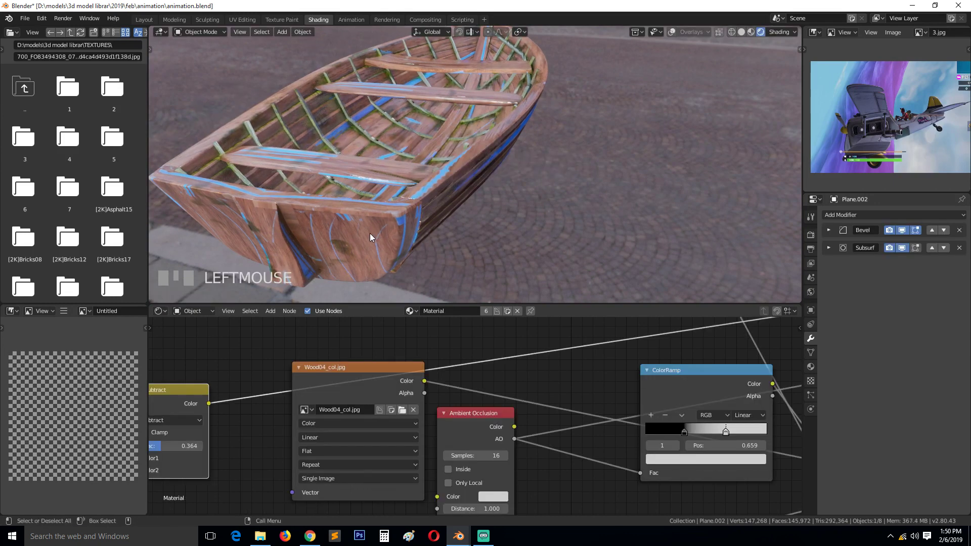
pyautogui.press('g')
pyautogui.click(434, 226)
pyautogui.scroll(-4, 434, 226)
pyautogui.moveTo(434, 226); pyautogui.dragTo(520, 238, button='middle')
pyautogui.press('`')
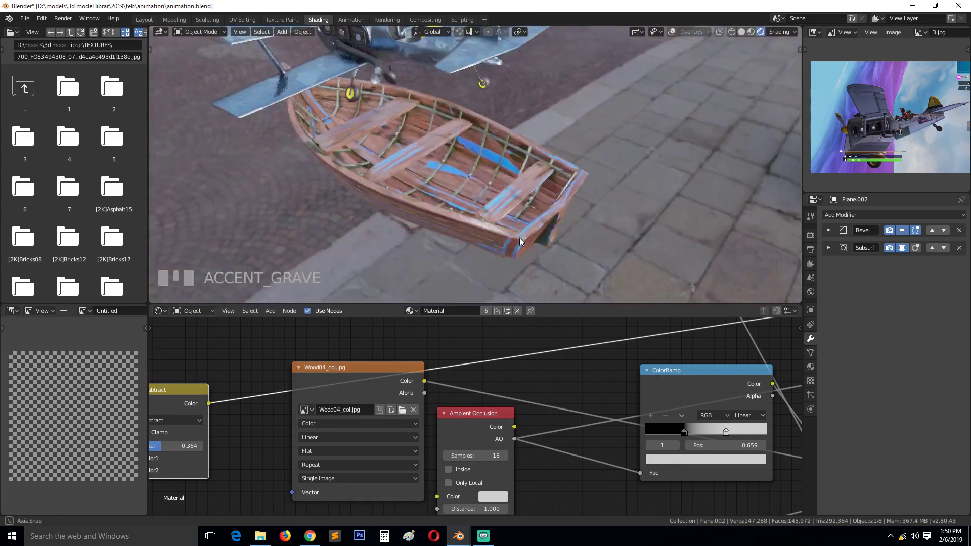
# Turn Simplify back on in the render settings, collapse its section, and save animation.blend.
pyautogui.click(811, 236)
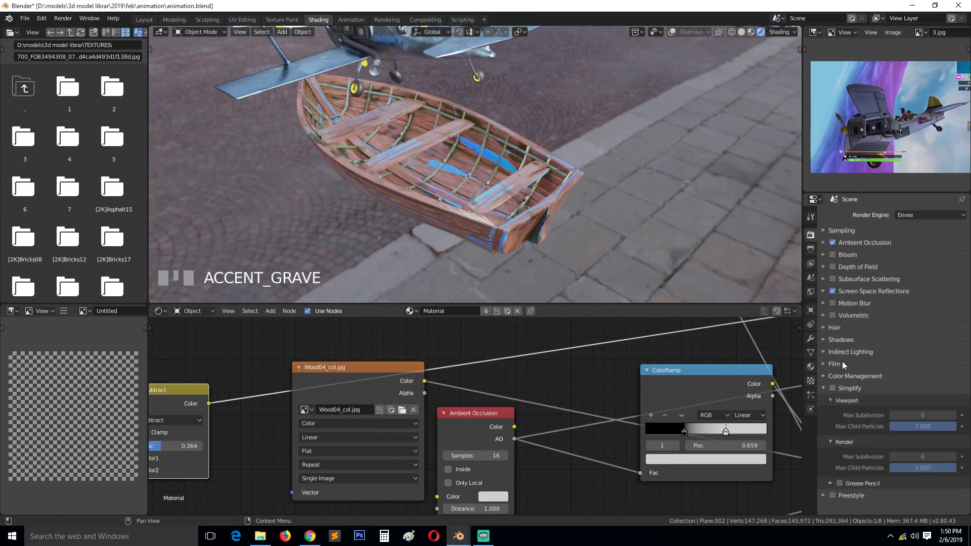
pyautogui.click(832, 388)
pyautogui.click(823, 388)
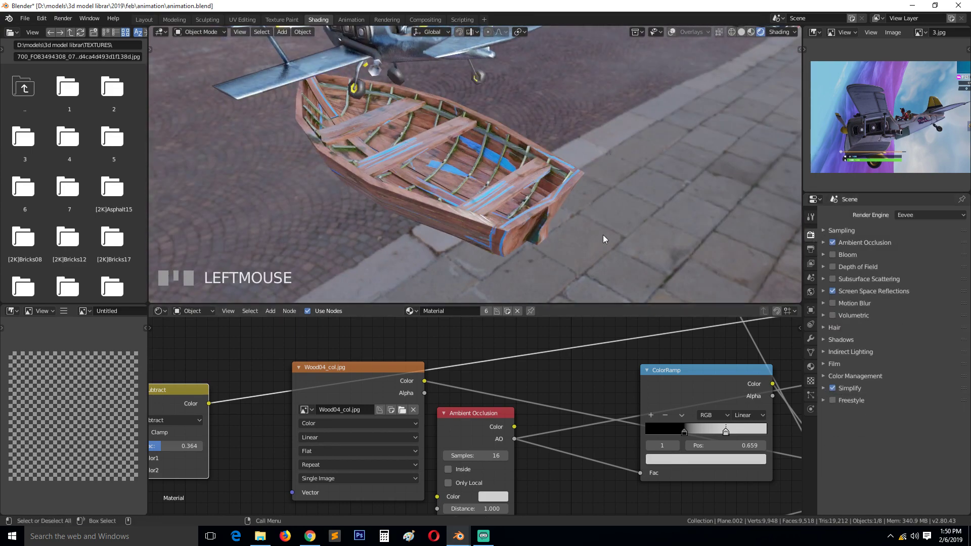
pyautogui.moveTo(513, 183); pyautogui.dragTo(566, 202, button='middle')
pyautogui.keyDown('shift'); pyautogui.moveTo(566, 202); pyautogui.dragTo(523, 204, button='middle'); pyautogui.keyUp('shift')
pyautogui.scroll(-2, 526, 202)
pyautogui.hotkey('ctrl', 's')
pyautogui.press('`')
pyautogui.scroll(2, 547, 175)
pyautogui.press('`')
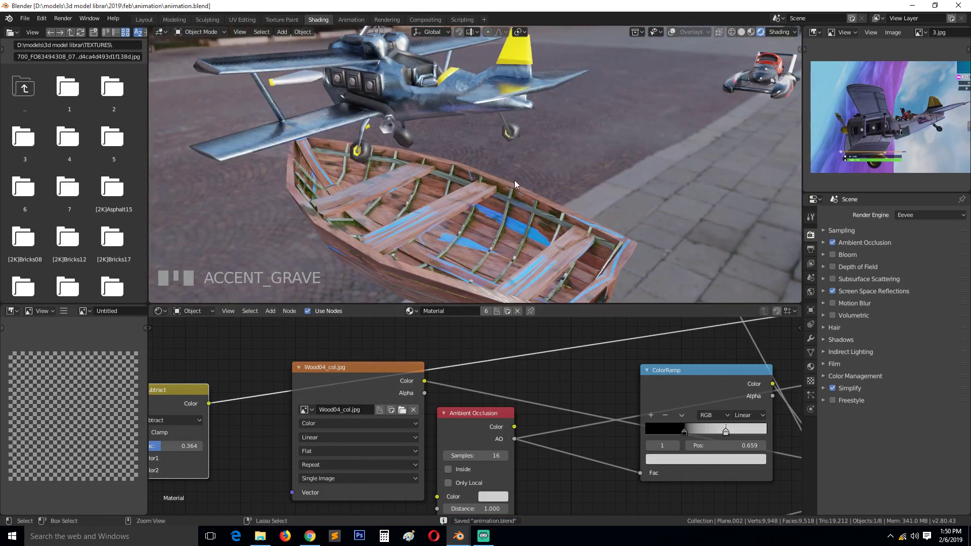
pyautogui.scroll(-2, 512, 178)
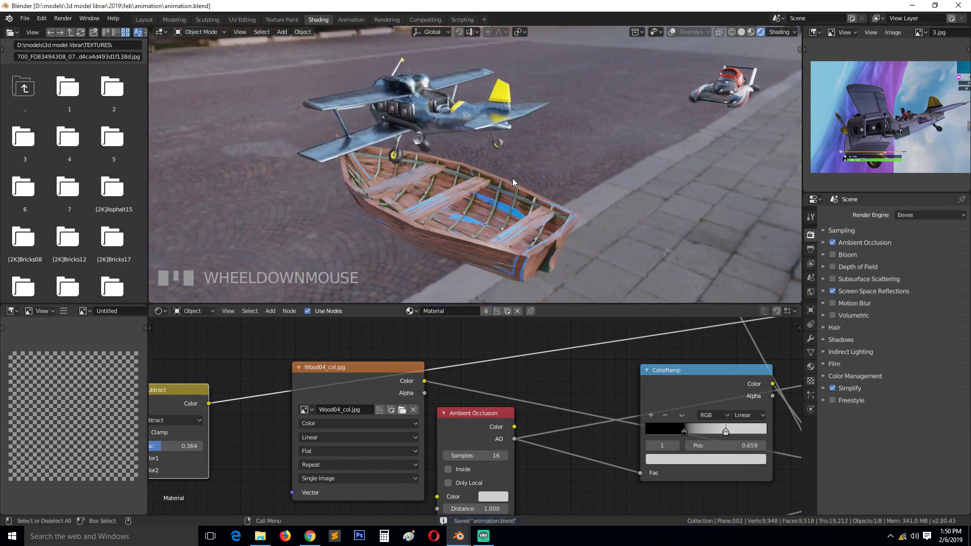
pyautogui.scroll(4, 512, 195)
# Switch to the Blender window showing the speed boat file and open the recent file vikings boat.blend in it.
pyautogui.moveTo(458, 535)
pyautogui.click(485, 488)
pyautogui.click(24, 18)
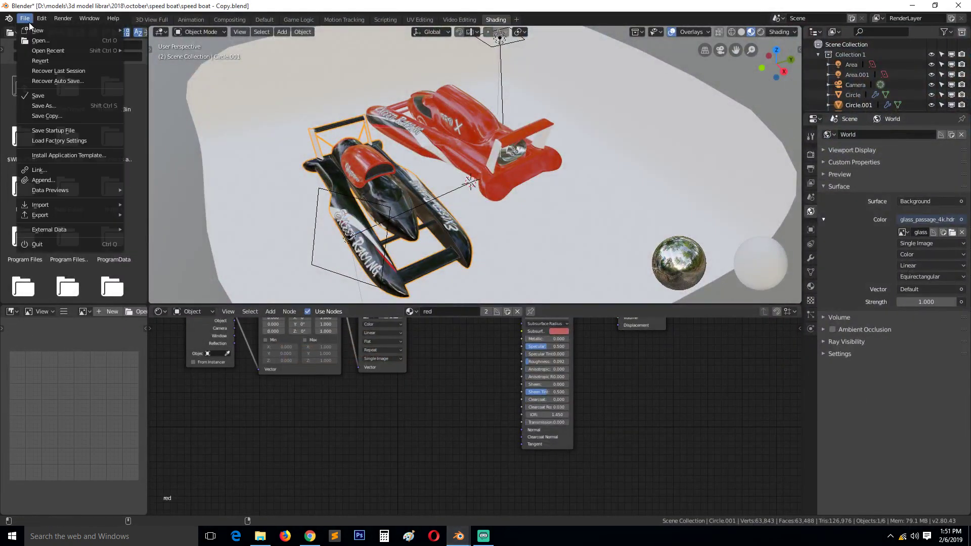
pyautogui.moveTo(50, 51)
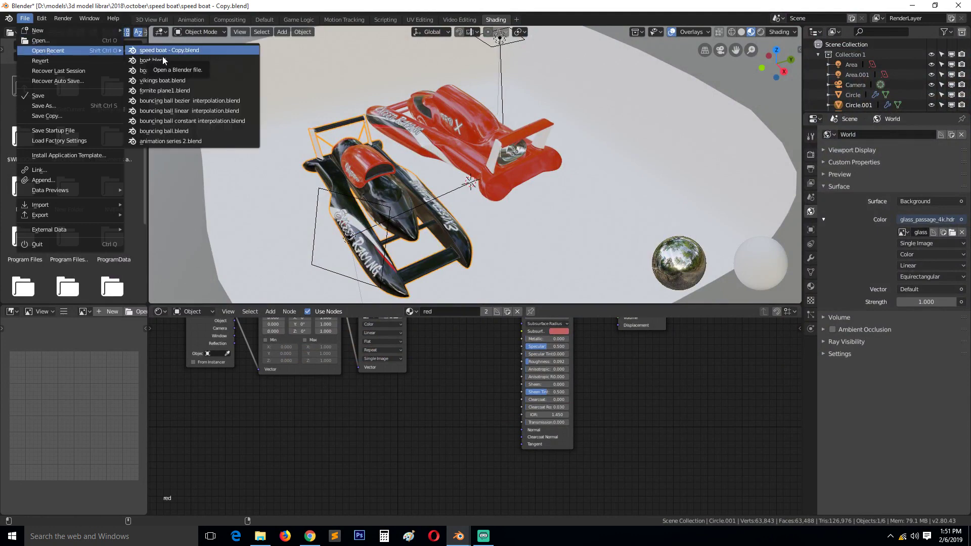
pyautogui.click(174, 81)
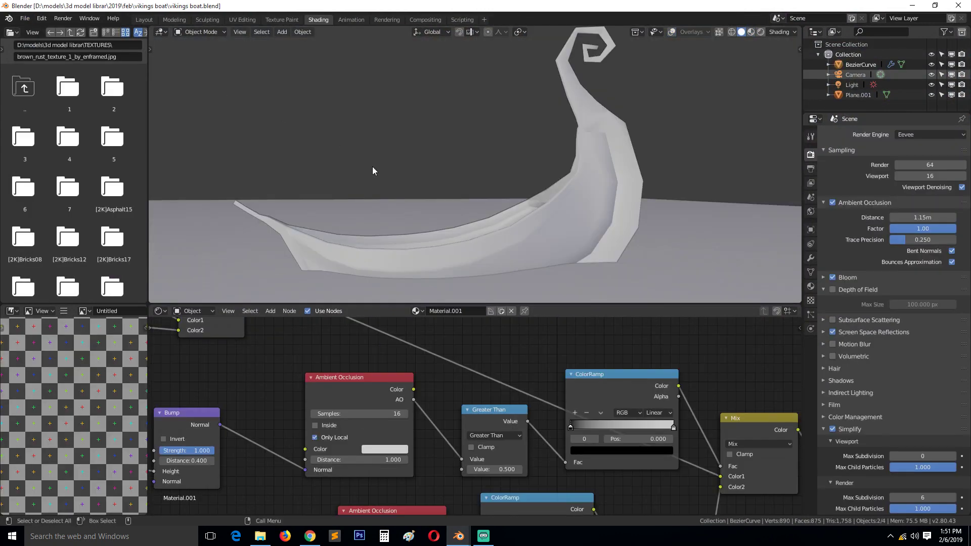
# Select the water plane, set the viewport shading to LookDev, and view the Viking boat on the textured water from several angles.
pyautogui.moveTo(385, 193); pyautogui.dragTo(566, 111, button='middle')
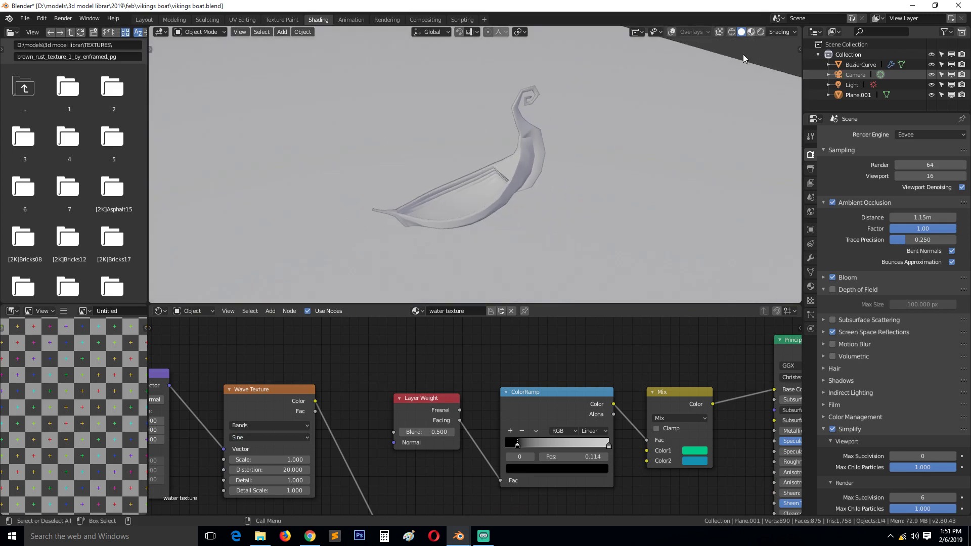
pyautogui.click(751, 32)
pyautogui.moveTo(669, 156)
pyautogui.mouseDown(button='middle')
pyautogui.moveTo(628, 125)
pyautogui.moveTo(613, 128)
pyautogui.moveTo(600, 152)
pyautogui.moveTo(600, 180)
pyautogui.moveTo(678, 165)
pyautogui.moveTo(656, 223)
pyautogui.moveTo(658, 193)
pyautogui.moveTo(638, 218)
pyautogui.mouseUp(button='middle')
pyautogui.scroll(-9, 553, 224)
pyautogui.moveTo(562, 216); pyautogui.dragTo(618, 188, button='middle')
pyautogui.scroll(6, 495, 188)
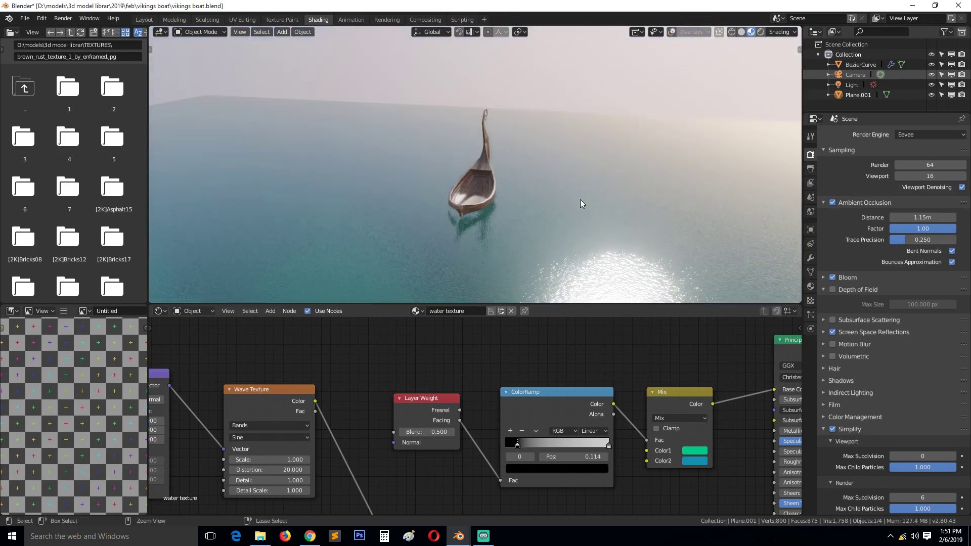
# Copy the water plane from vikings boat.blend and paste it into the animation.blend scene in the other Blender window.
pyautogui.hotkey('ctrl', 'c')
pyautogui.moveTo(453, 538)
pyautogui.click(411, 488)
pyautogui.scroll(-3, 415, 227)
pyautogui.hotkey('ctrl', 'v')
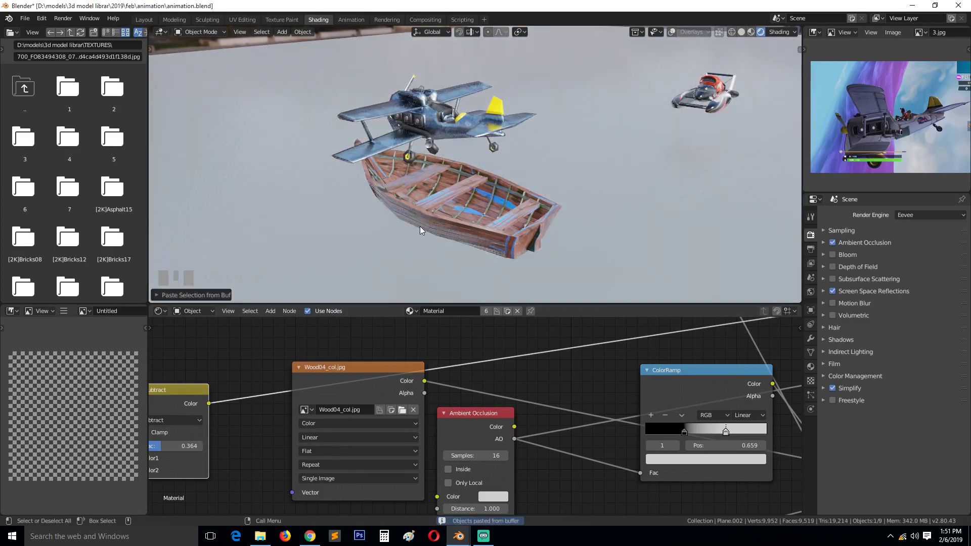
# Raise the pasted water plane along the Z axis to meet the underside of the rowing boat's hull.
pyautogui.scroll(-2, 416, 227)
pyautogui.moveTo(420, 226); pyautogui.dragTo(515, 197, button='middle')
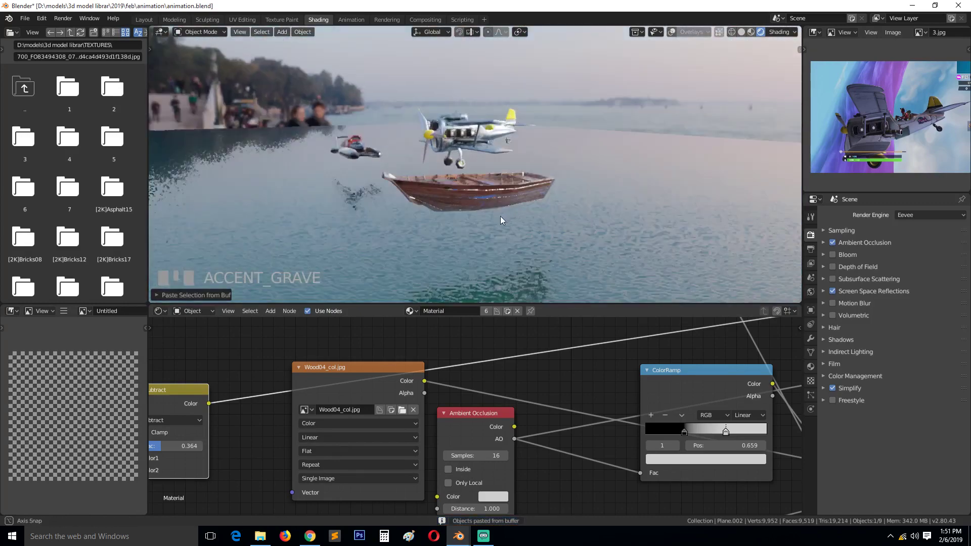
pyautogui.press('KP_1')
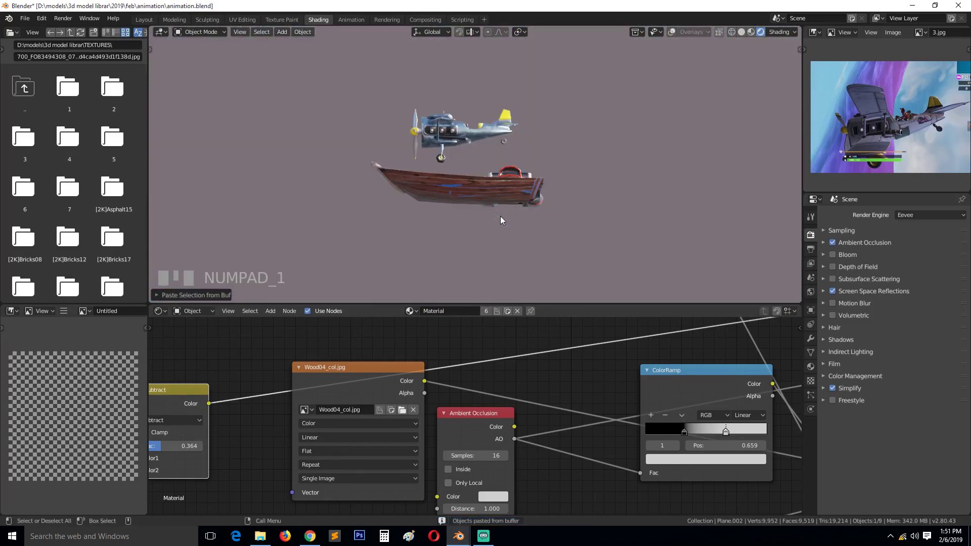
pyautogui.hotkey('shift', '`')
pyautogui.press('g')
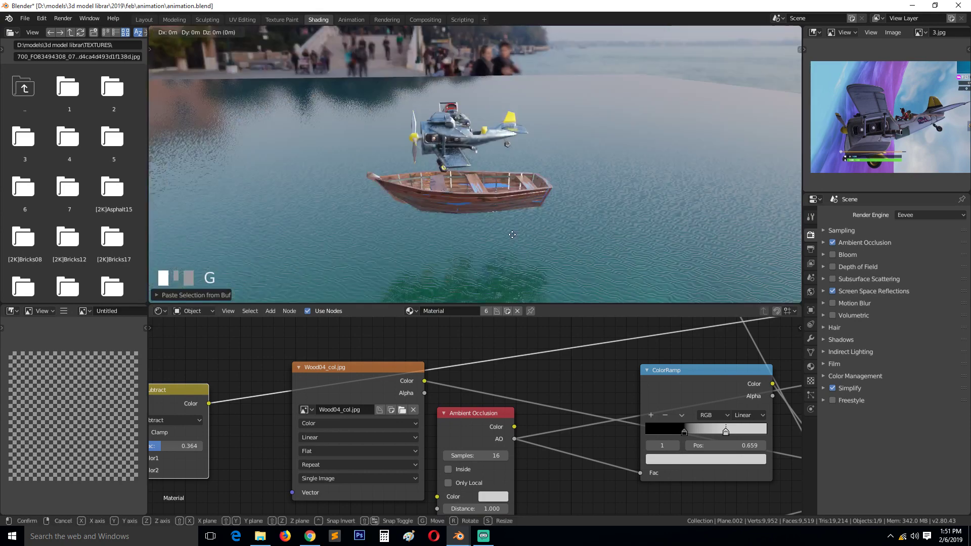
pyautogui.press('z')
pyautogui.click(521, 202)
# Examine the rowing boat, biplane and speed boat on the water from several angles and distances, checking the surface and reflections.
pyautogui.hotkey('shift', '`')
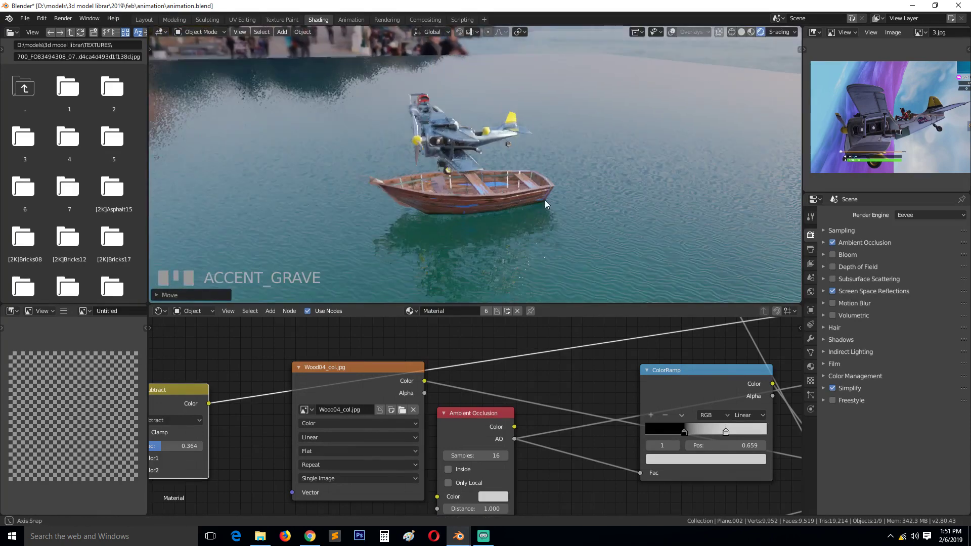
pyautogui.moveTo(539, 211); pyautogui.dragTo(655, 185, button='middle')
pyautogui.scroll(6, 529, 208)
pyautogui.scroll(-5, 624, 184)
pyautogui.hotkey('shift', '`')
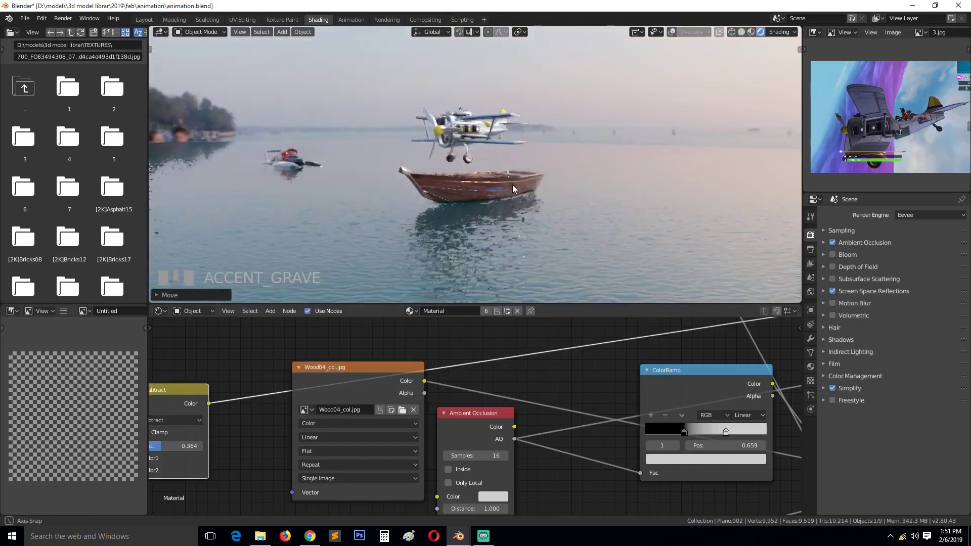
pyautogui.scroll(-3, 507, 179)
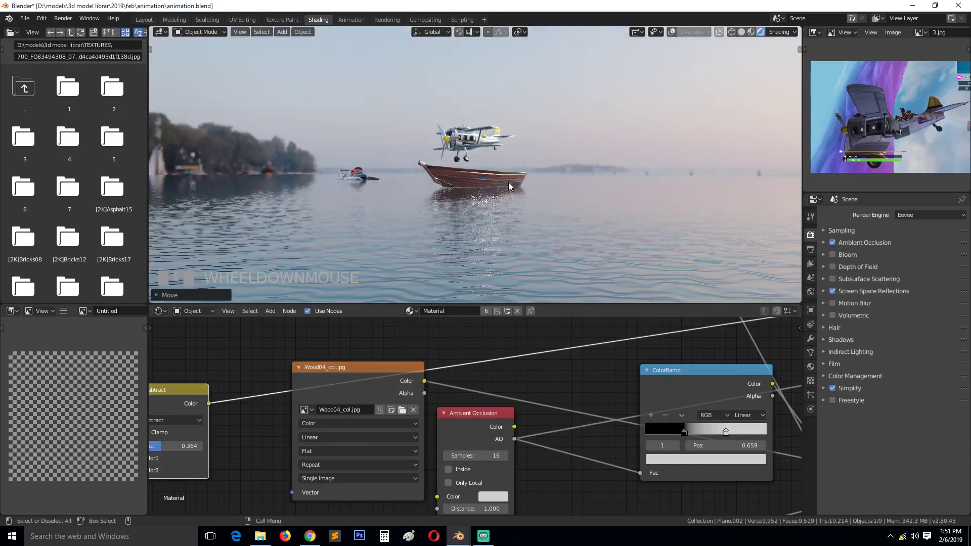
pyautogui.moveTo(508, 184); pyautogui.dragTo(576, 191, button='middle')
pyautogui.hotkey('shift', '`')
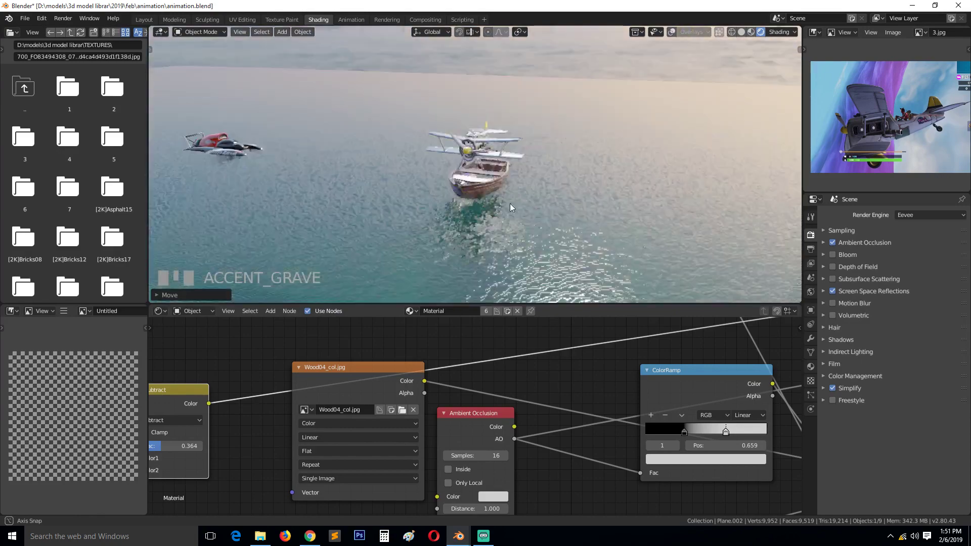
pyautogui.moveTo(509, 203); pyautogui.dragTo(605, 252, button='middle')
pyautogui.scroll(3, 543, 205)
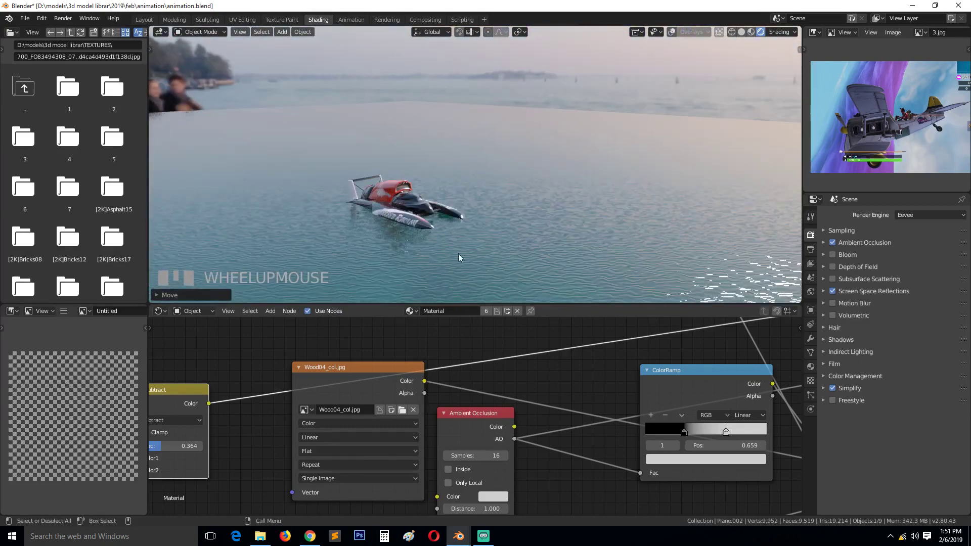
pyautogui.hotkey('shift', '`')
pyautogui.scroll(-2, 473, 238)
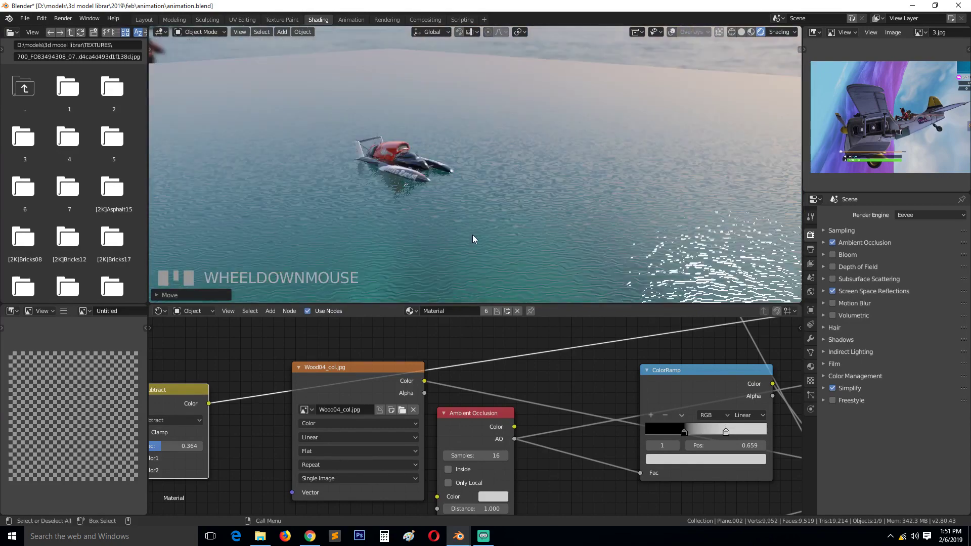
pyautogui.click(440, 241)
pyautogui.scroll(3, 440, 236)
pyautogui.moveTo(440, 237); pyautogui.dragTo(450, 225, button='middle')
pyautogui.scroll(-3, 451, 226)
pyautogui.scroll(5, 451, 225)
pyautogui.hotkey('shift', '`')
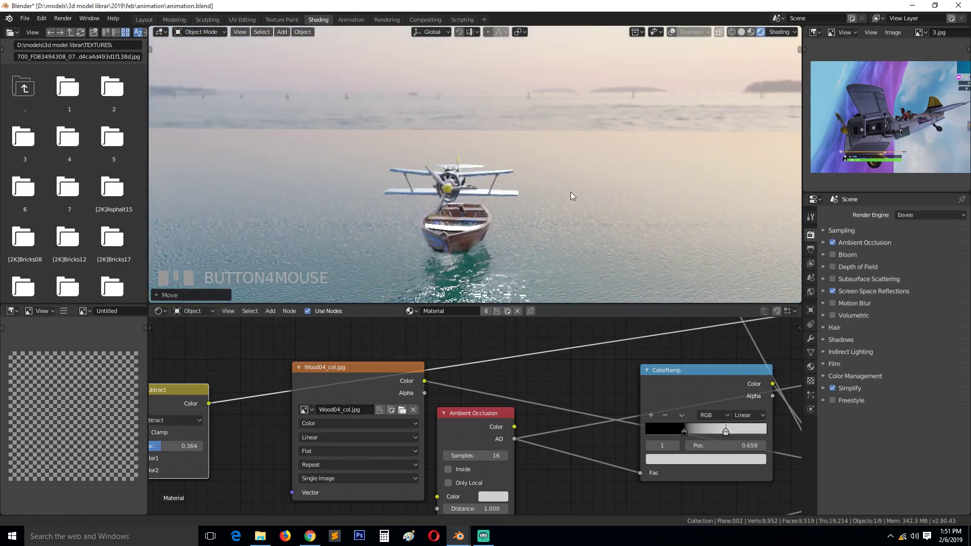